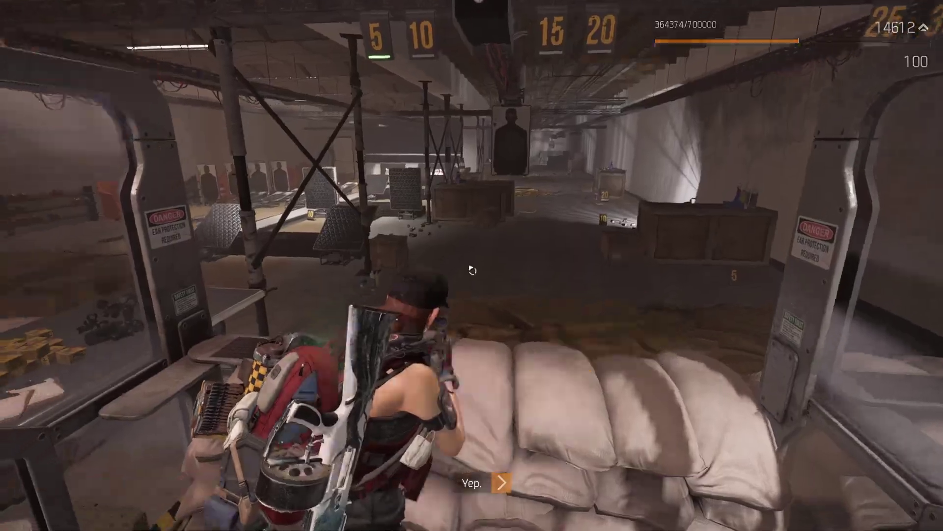
- Open the character inventory and bring up the list of weapons available for the primary FAMAS 2010 slot
{"action": "key", "text": "i"}
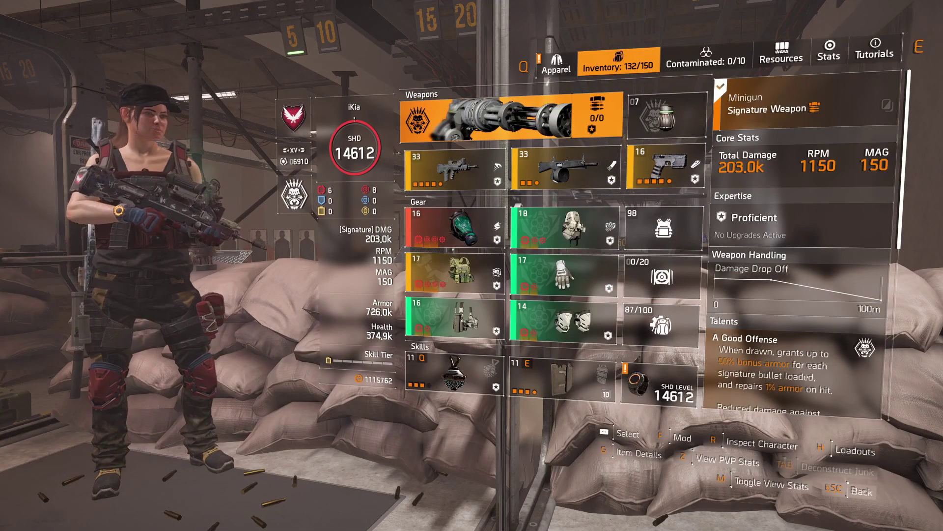
{"action": "key", "text": "Down"}
{"action": "key", "text": "Down"}
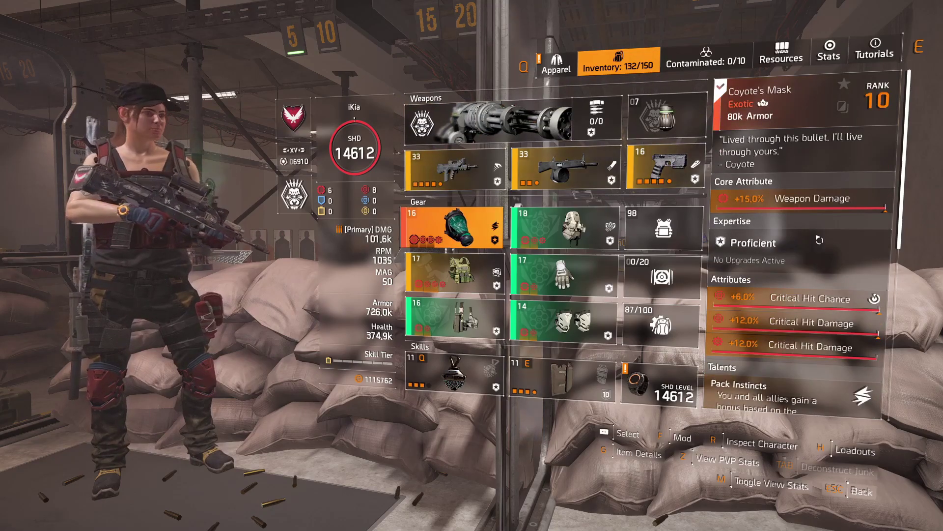
{"action": "key", "text": "Up"}
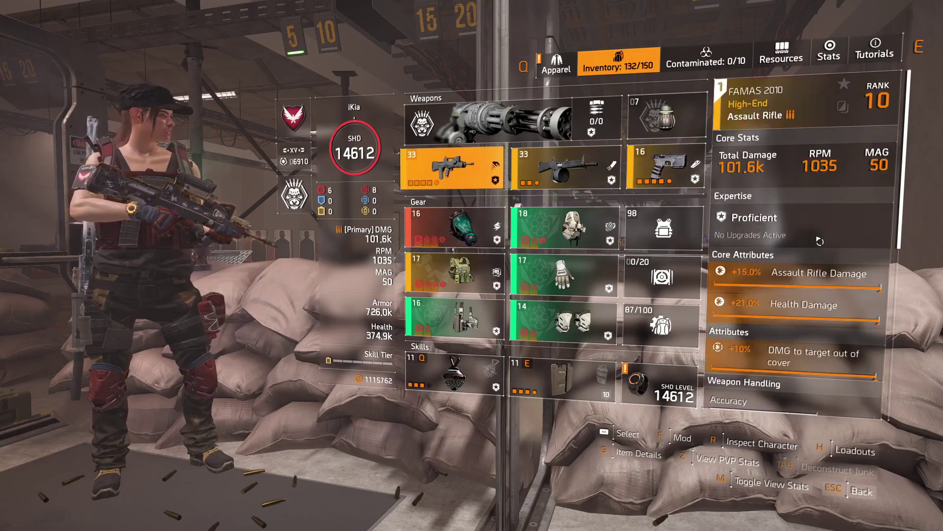
{"action": "key", "text": "space"}
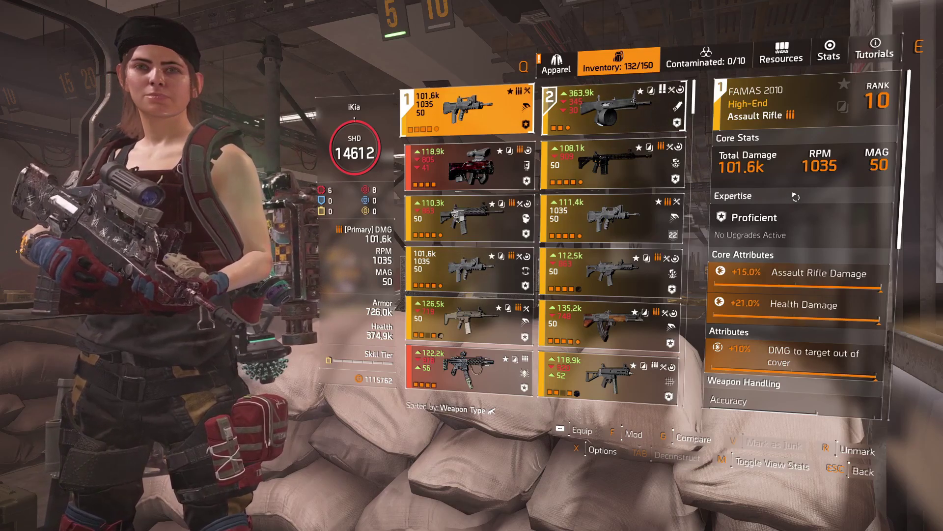
- Compare the expertise-upgraded FAMAS 2010 with the equipped FAMAS 2010 in the weapon list
{"action": "key", "text": "d"}
{"action": "key", "text": "s"}
{"action": "key", "text": "s"}
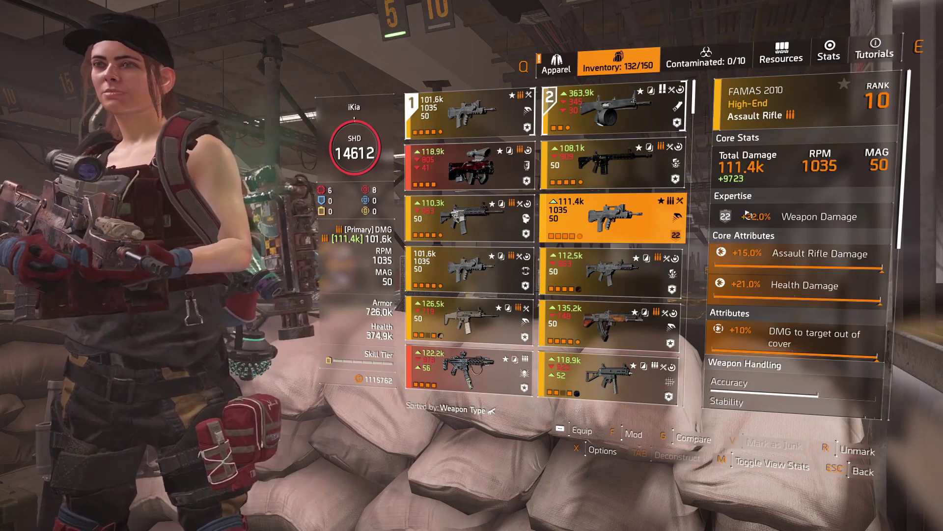
{"action": "key", "text": "Up"}
{"action": "key", "text": "Up"}
{"action": "key", "text": "Left"}
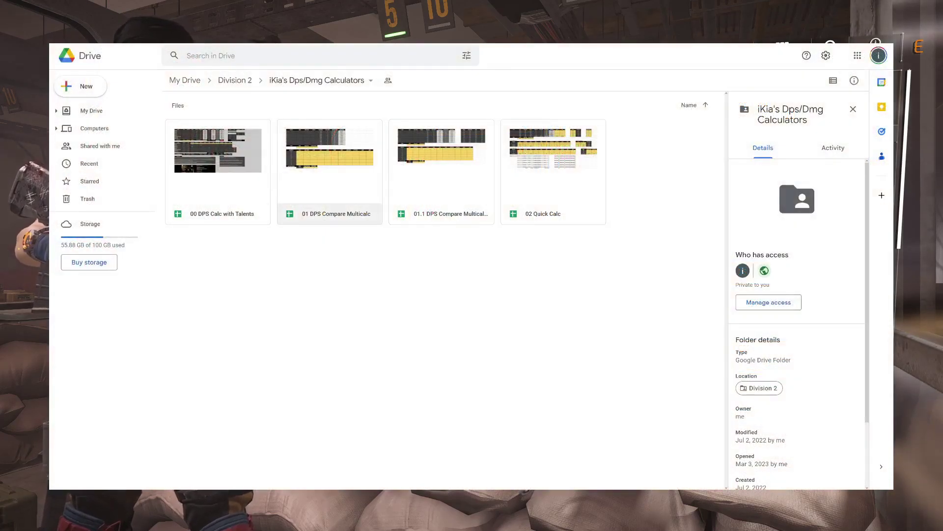
- Switch to Google Drive and review the DPS Calc with Talents, both DPS Compare Multicalc sheets and Quick Calc in the calculators folder
{"action": "left_click", "coordinate": [470, 190]}
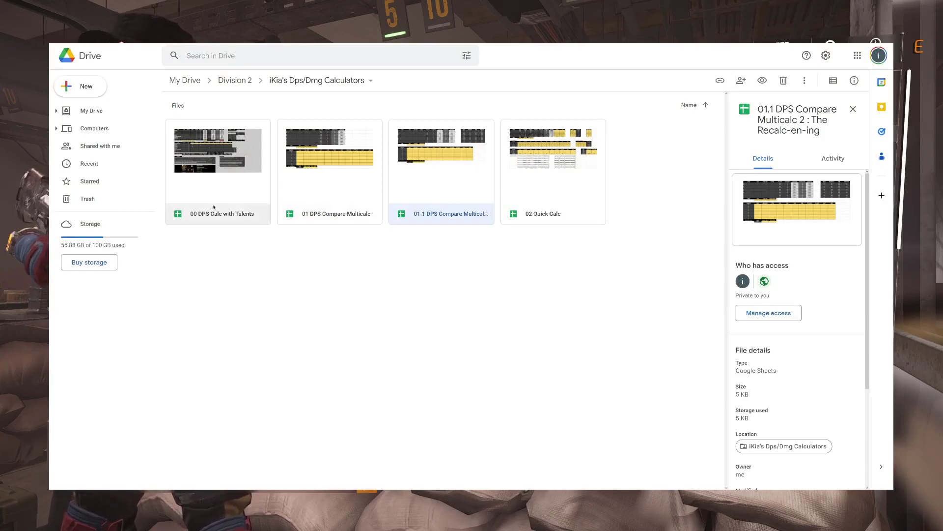
{"action": "left_click", "coordinate": [214, 169]}
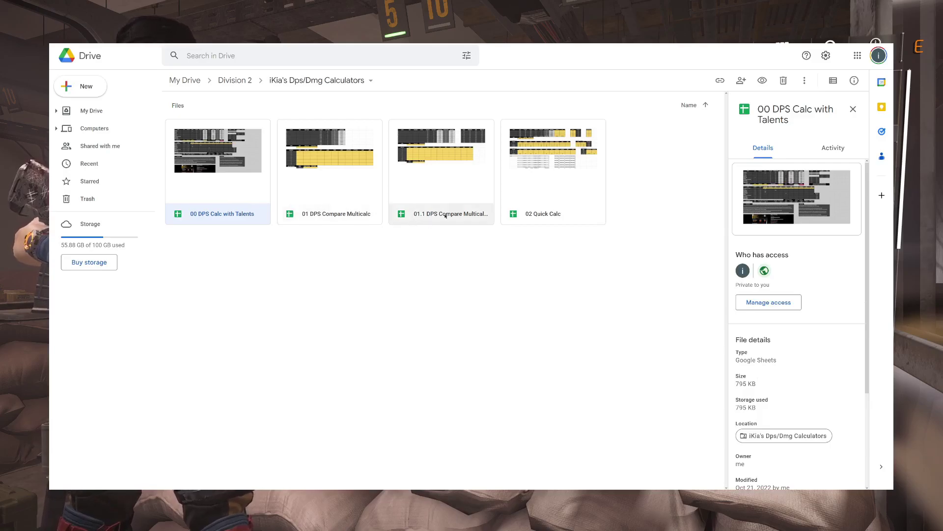
{"action": "left_click", "coordinate": [431, 176]}
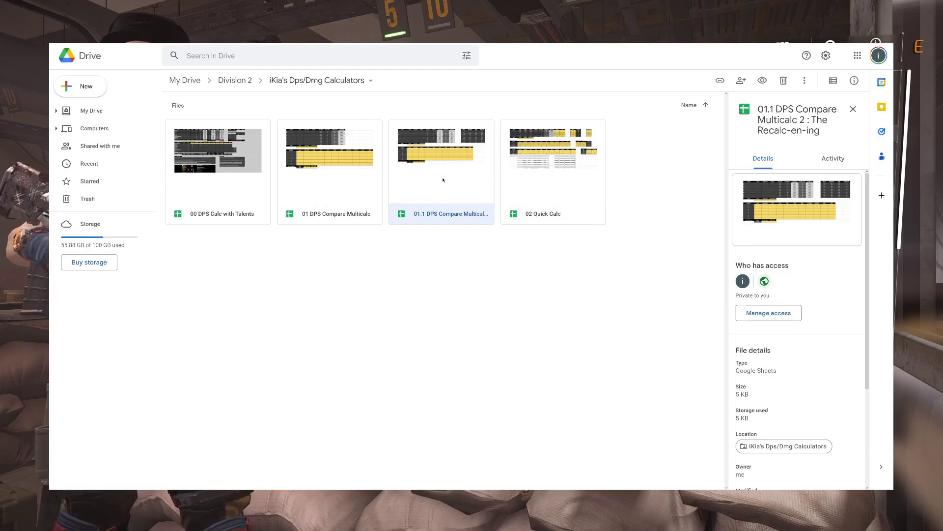
{"action": "key", "text": "Right"}
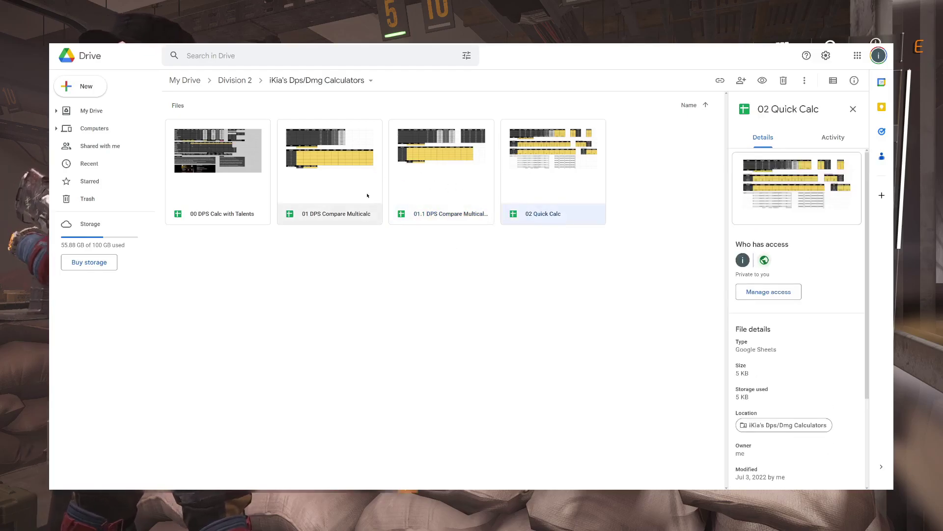
{"action": "left_click", "coordinate": [352, 186]}
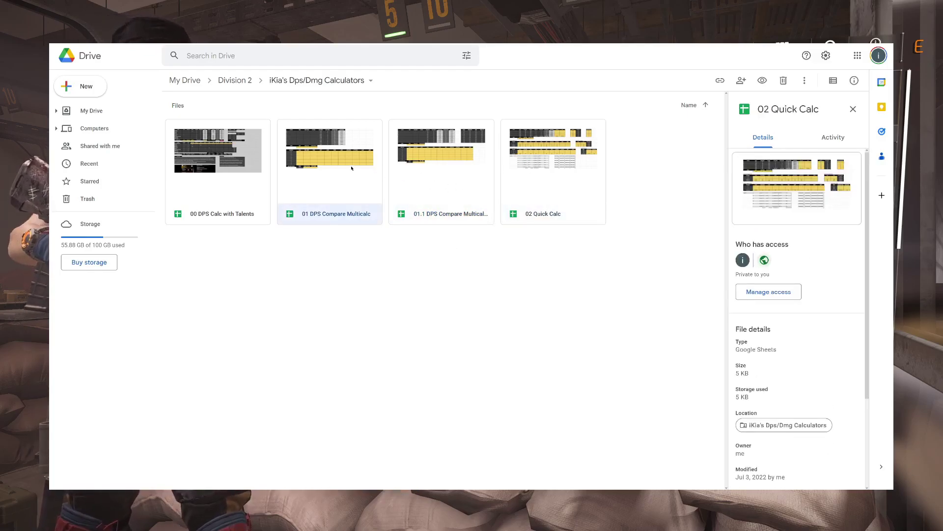
{"action": "left_click", "coordinate": [470, 156]}
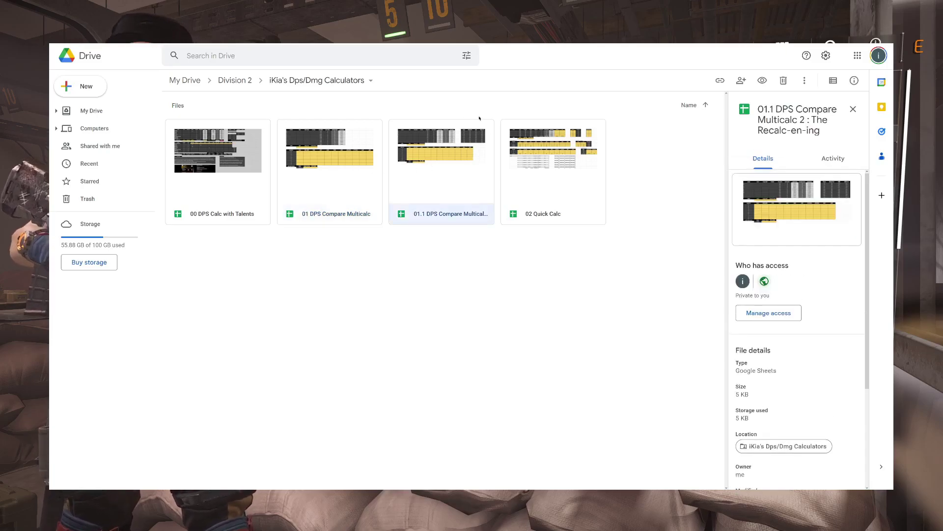
{"action": "left_click", "coordinate": [320, 181]}
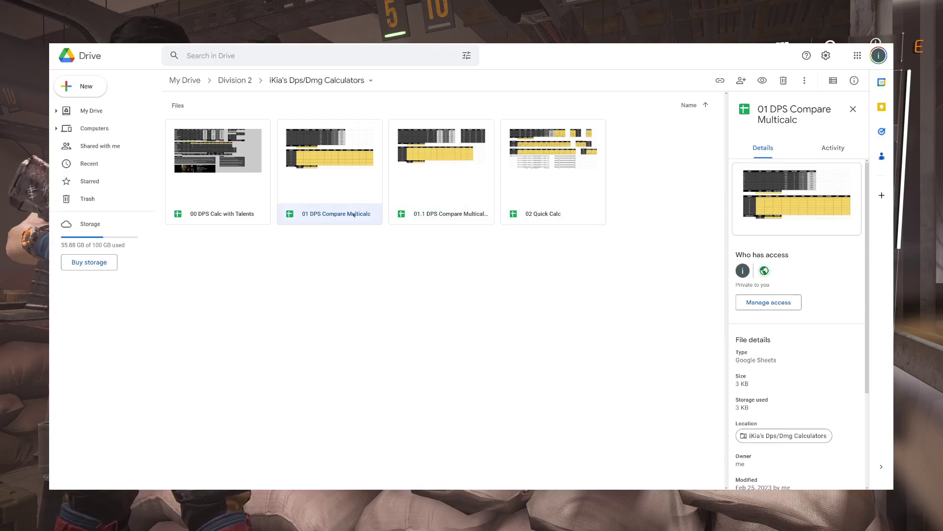
{"action": "left_click", "coordinate": [440, 181]}
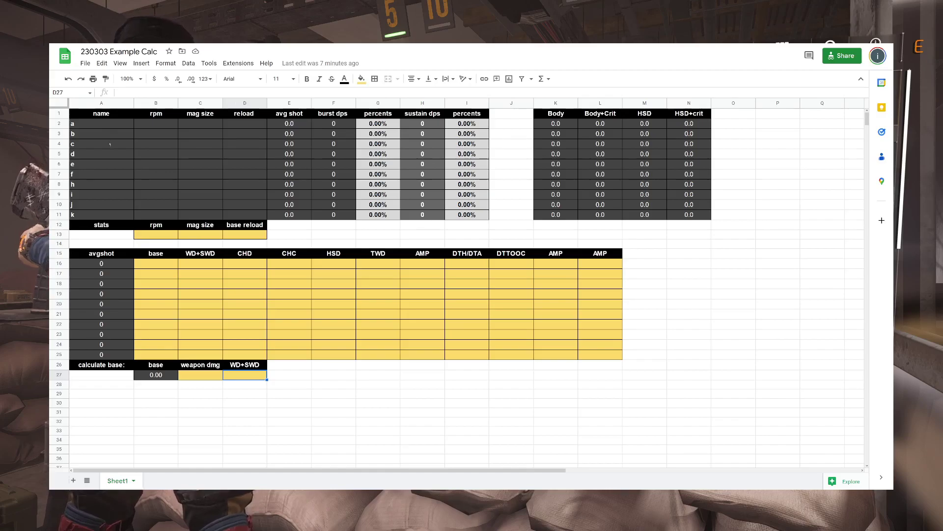
- In the 230303 Example Calc sheet, examine the name rows A2:A11 and the yellow stat input area B16:K25
{"action": "left_click_drag", "start_coordinate": [97, 123], "coordinate": [109, 215]}
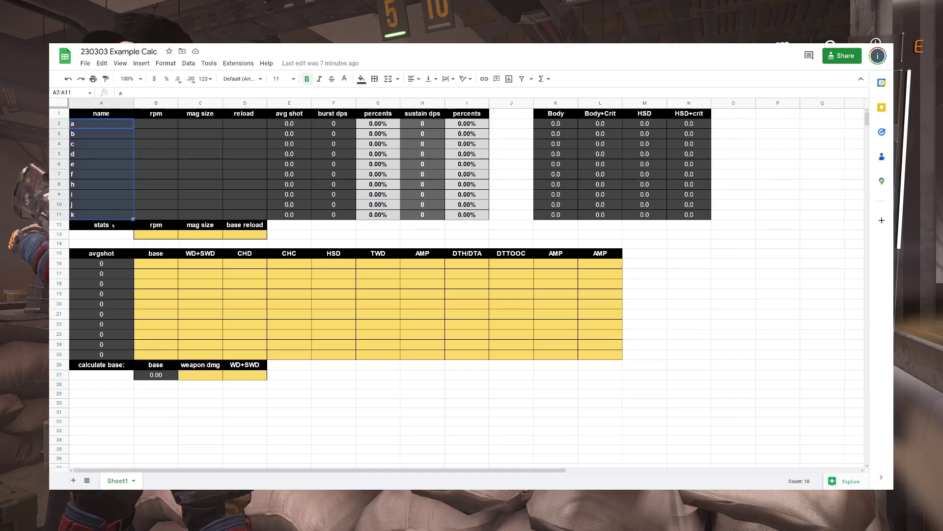
{"action": "left_click", "coordinate": [287, 245]}
{"action": "left_click", "coordinate": [157, 264], "text": "shift"}
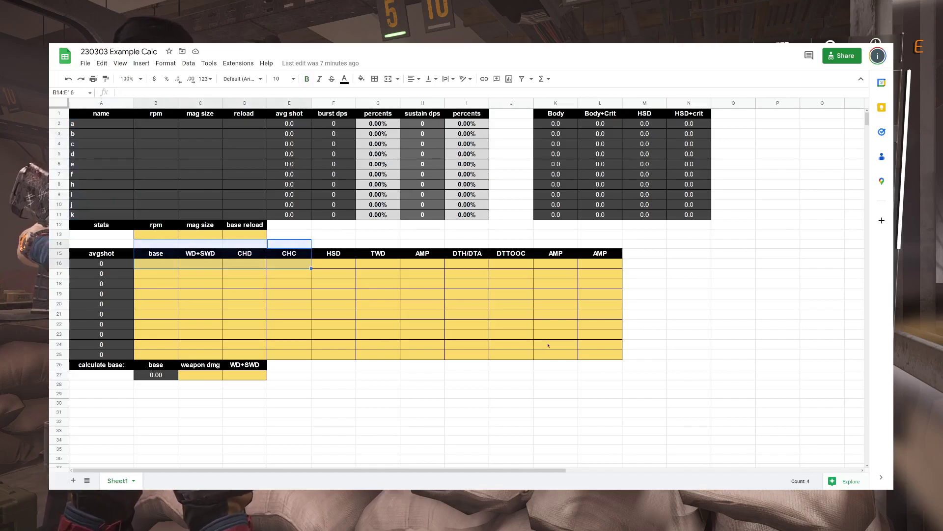
{"action": "left_click", "coordinate": [563, 355], "text": "shift"}
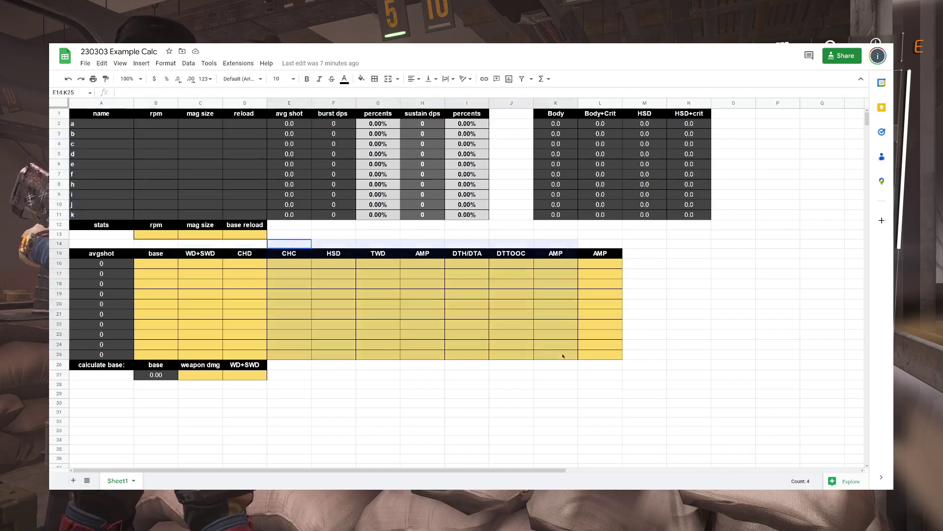
{"action": "left_click", "coordinate": [157, 265]}
{"action": "left_click", "coordinate": [541, 353], "text": "shift"}
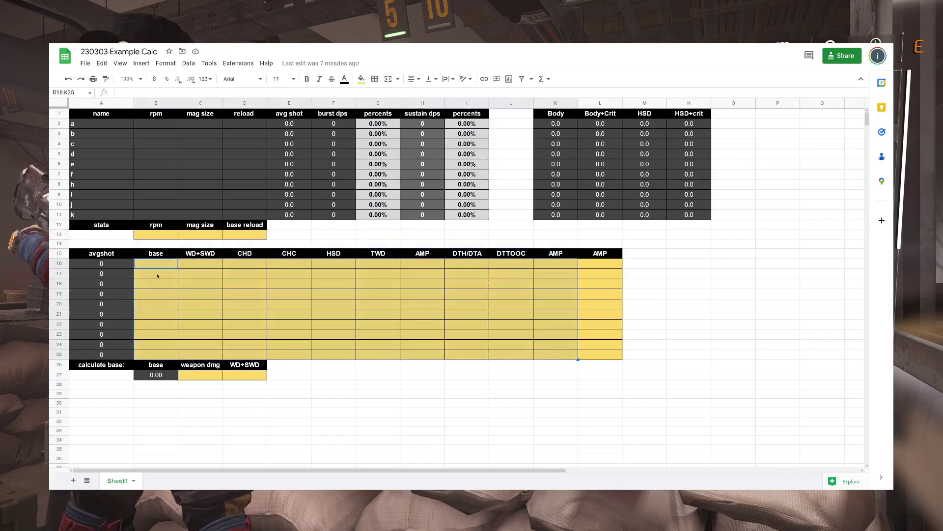
{"action": "left_click", "coordinate": [544, 264]}
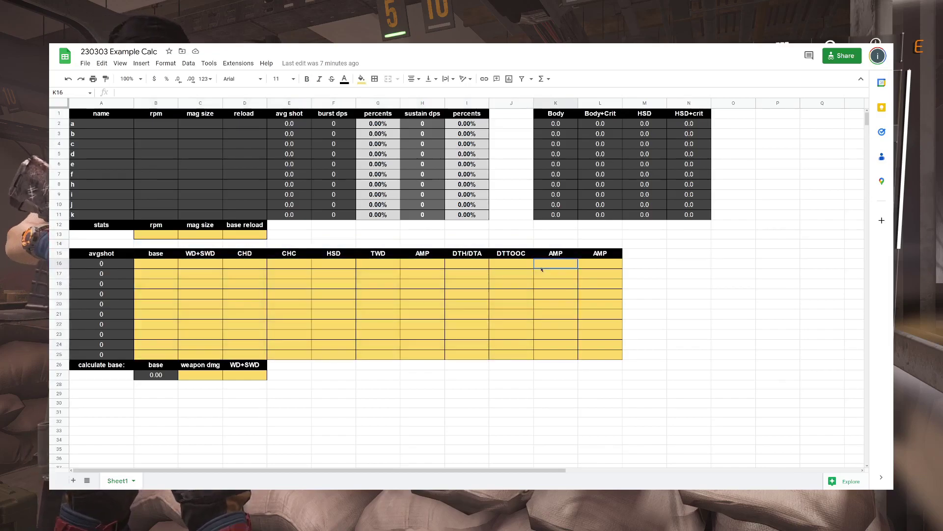
{"action": "left_click", "coordinate": [139, 265], "text": "shift"}
- Examine the results table A2:I11, including its burst dps, sustain dps and percents columns
{"action": "left_click", "coordinate": [111, 124]}
{"action": "left_click", "coordinate": [464, 127], "text": "shift"}
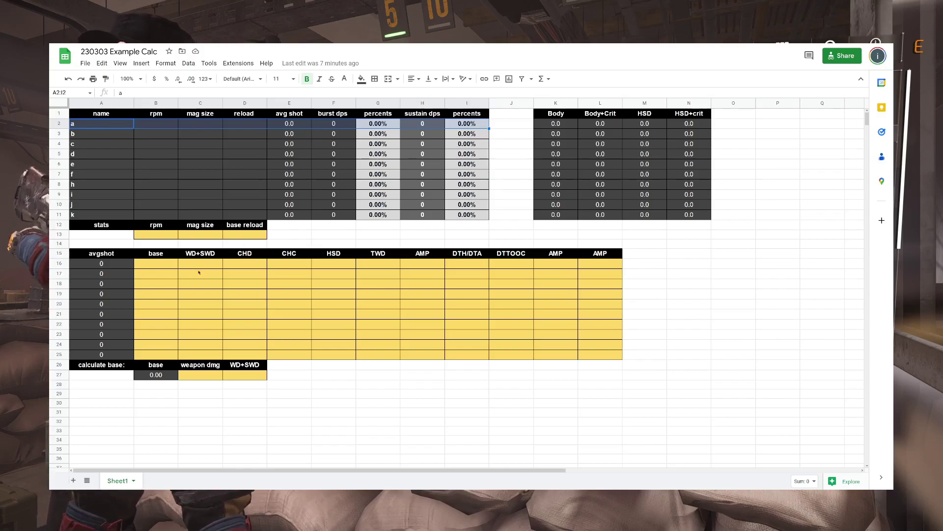
{"action": "left_click", "coordinate": [289, 225]}
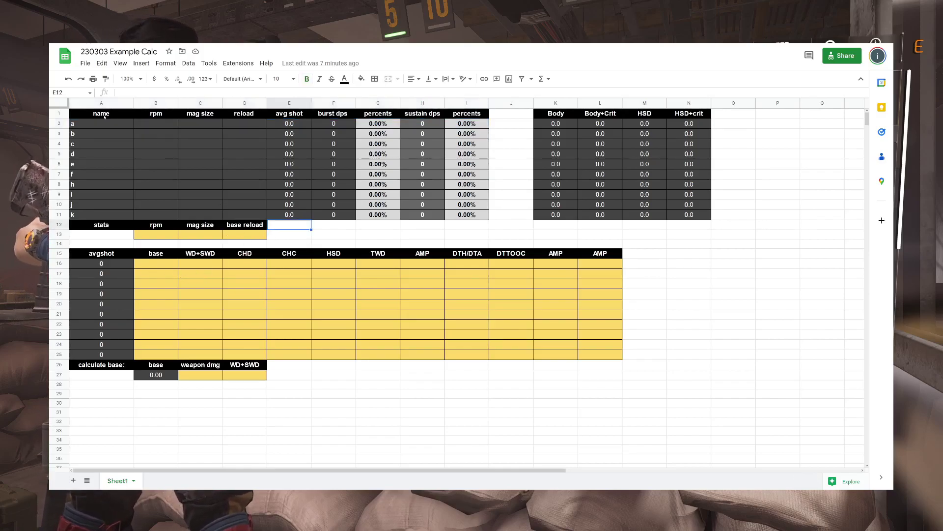
{"action": "left_click_drag", "start_coordinate": [102, 122], "coordinate": [433, 209]}
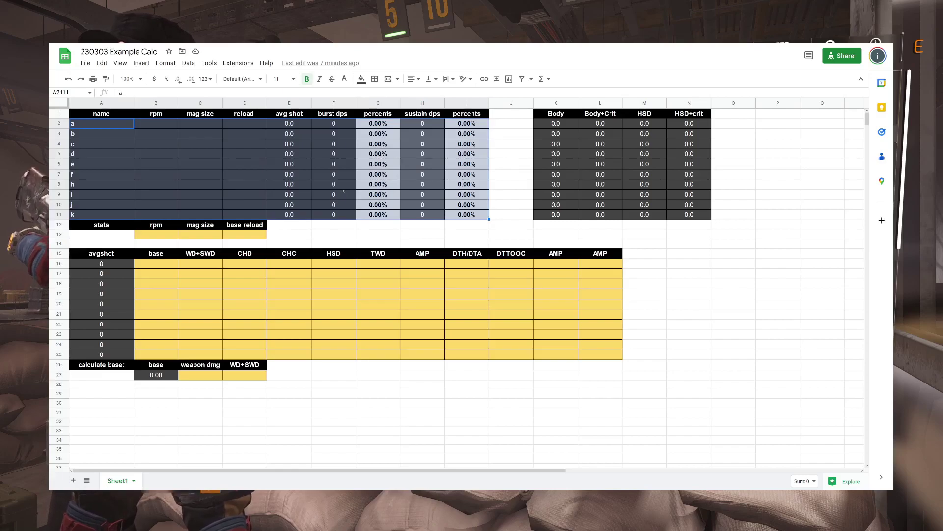
{"action": "left_click", "coordinate": [345, 117]}
{"action": "left_click", "coordinate": [417, 114]}
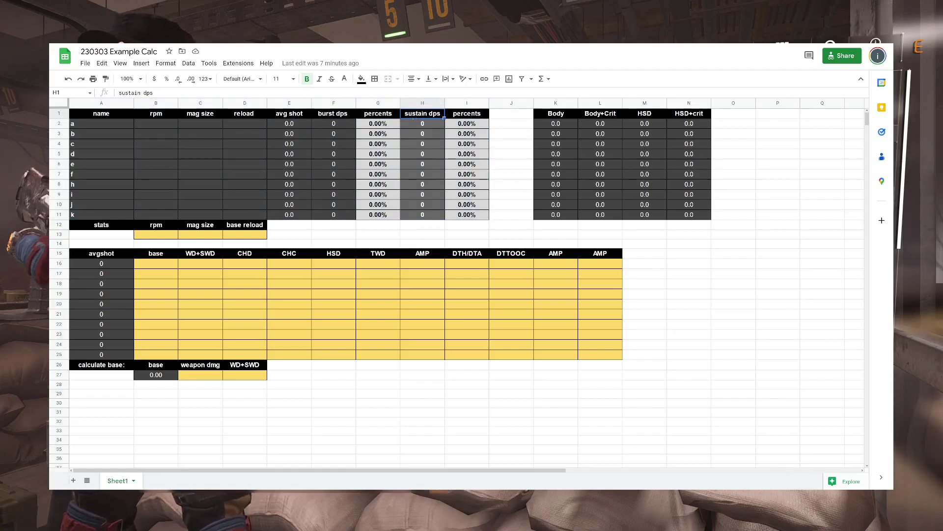
{"action": "left_click", "coordinate": [375, 123]}
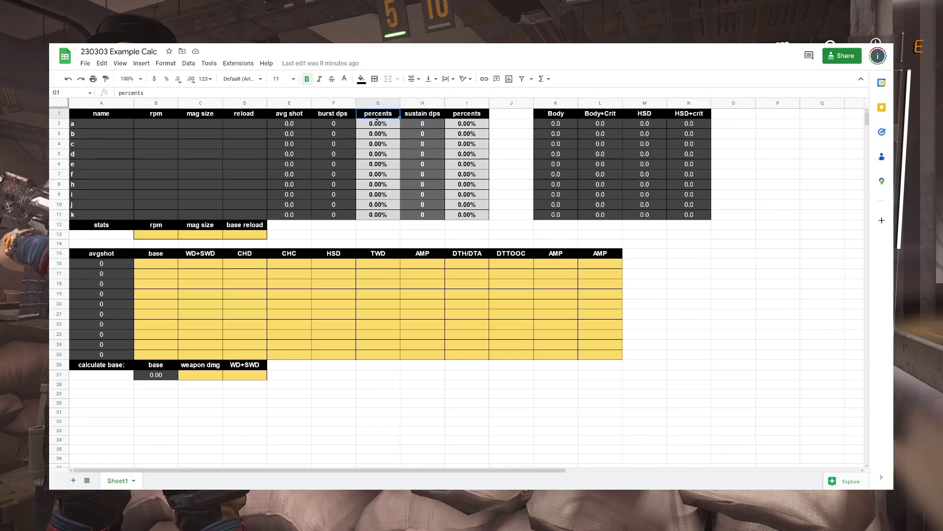
{"action": "left_click", "coordinate": [115, 127]}
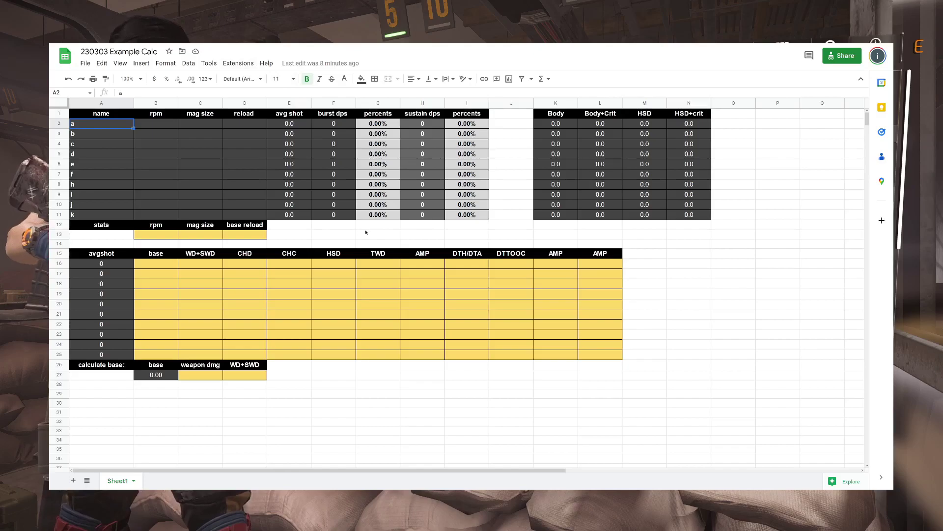
- Examine the per-shot damage table in K1:N10, covering the Body, Body+Crit, HSD and HSD+crit columns
{"action": "left_click", "coordinate": [541, 112]}
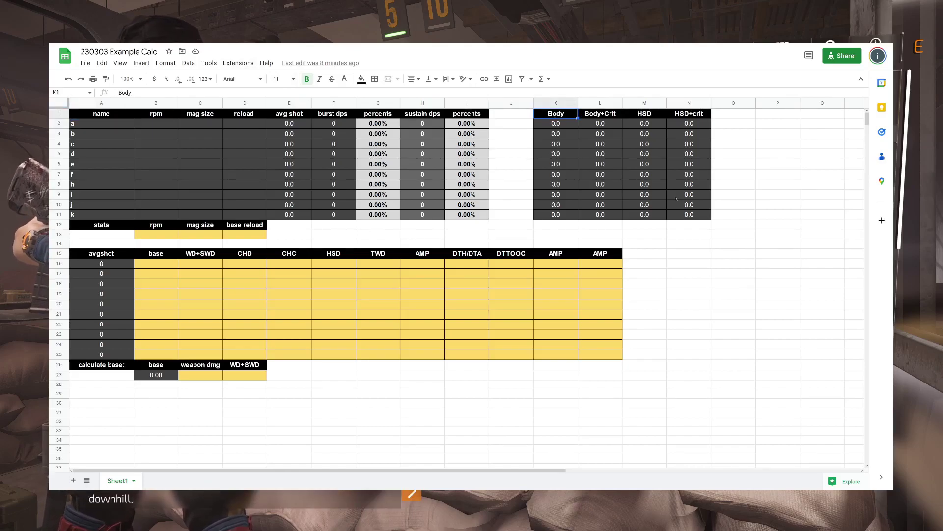
{"action": "key", "text": "shift+Right"}
{"action": "key", "text": "shift+Right"}
{"action": "key", "text": "shift+Right"}
{"action": "key", "text": "shift+Down"}
{"action": "key", "text": "shift+Down"}
{"action": "key", "text": "shift+Down"}
{"action": "key", "text": "shift+Down"}
{"action": "key", "text": "shift+Down"}
{"action": "key", "text": "shift+Down"}
{"action": "key", "text": "shift+Down"}
{"action": "key", "text": "shift+Down"}
{"action": "key", "text": "shift+Down"}
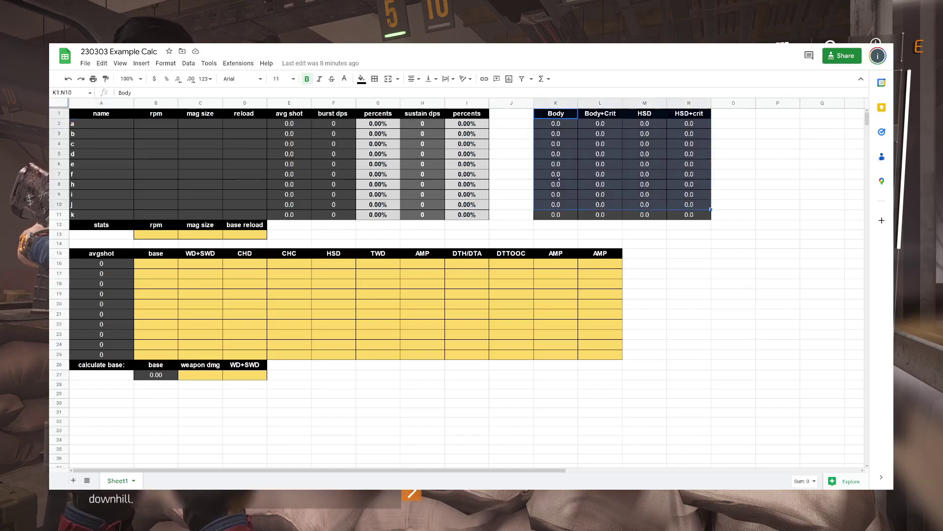
{"action": "left_click", "coordinate": [555, 116]}
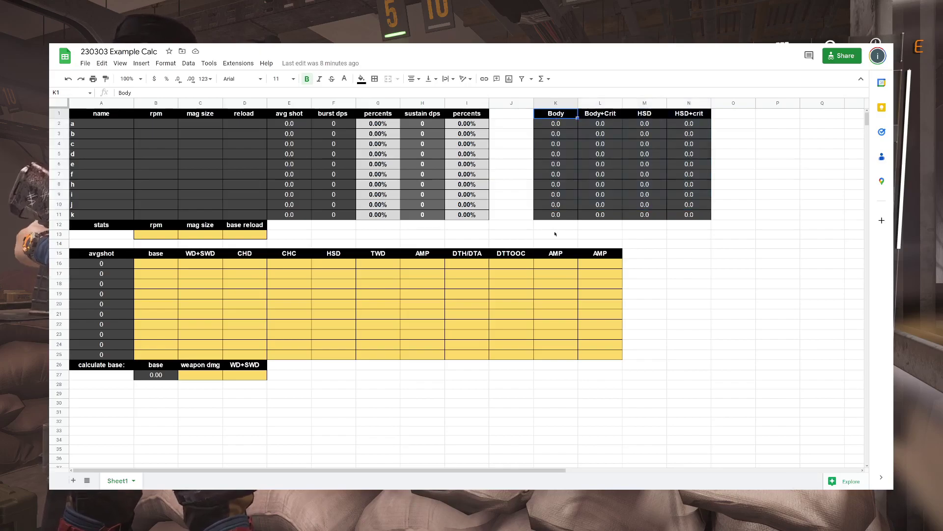
- Inspect the row 2 formulas behind the Body, Body+Crit, HSD and HSD+crit damage values
{"action": "left_click", "coordinate": [572, 127]}
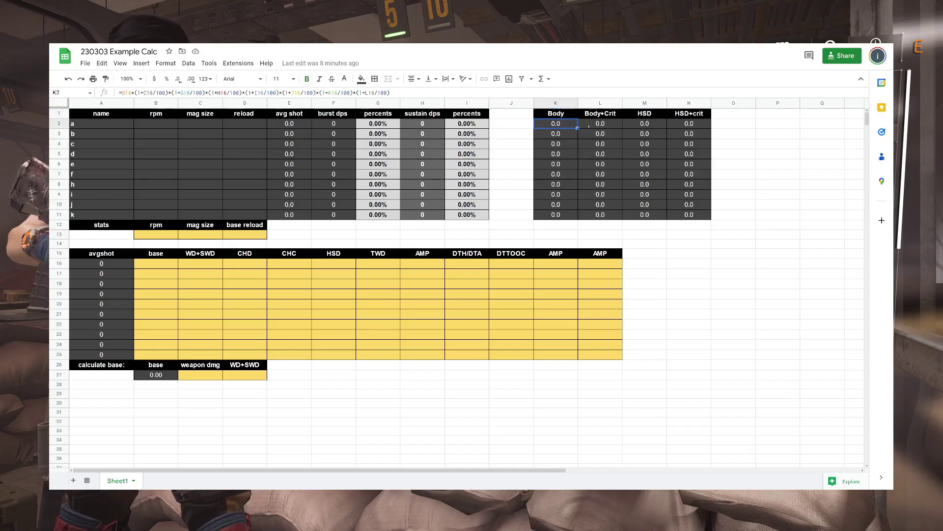
{"action": "left_click", "coordinate": [607, 127]}
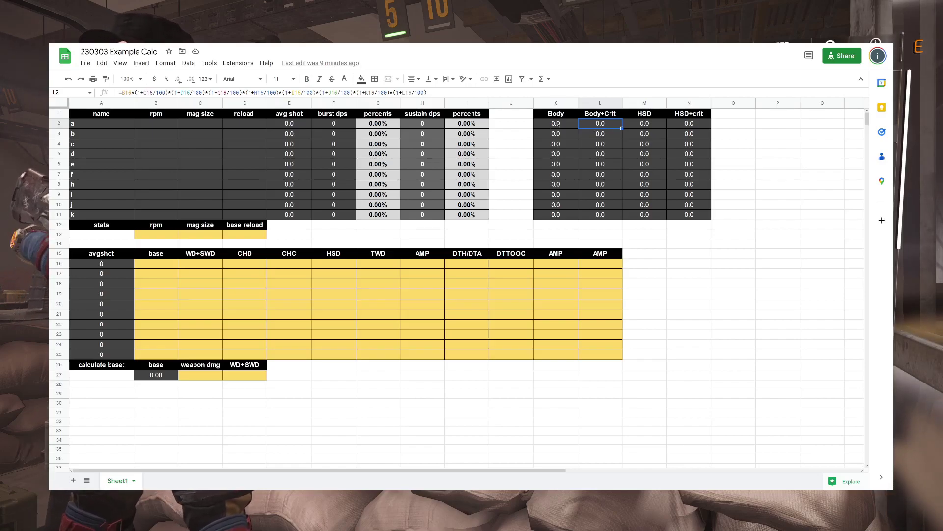
{"action": "left_click", "coordinate": [562, 114]}
{"action": "left_click", "coordinate": [561, 124]}
{"action": "left_click", "coordinate": [599, 116]}
{"action": "left_click", "coordinate": [598, 127]}
{"action": "left_click", "coordinate": [644, 114]}
{"action": "left_click", "coordinate": [644, 125]}
{"action": "left_click", "coordinate": [689, 114]}
{"action": "left_click", "coordinate": [695, 126]}
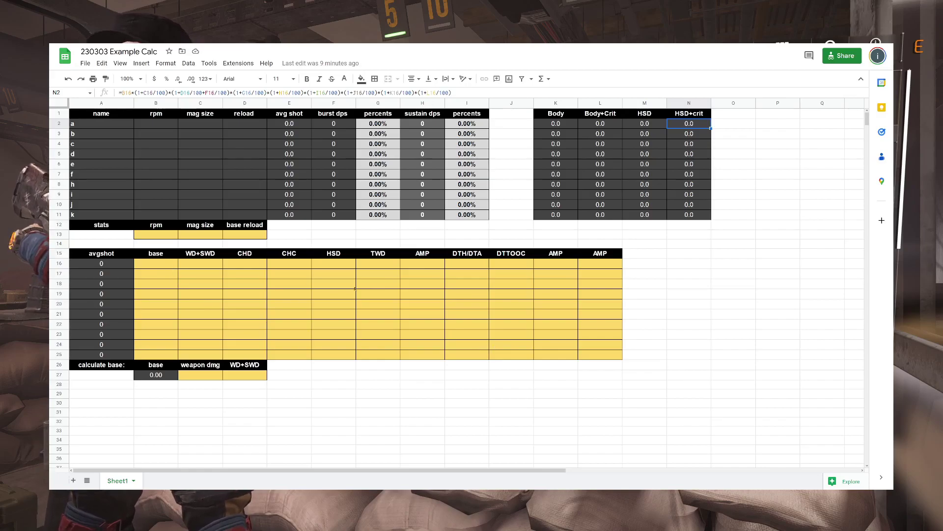
- Examine the HSD input column F16:F25 and the first extra AMP input column K16:K25
{"action": "left_click", "coordinate": [340, 264]}
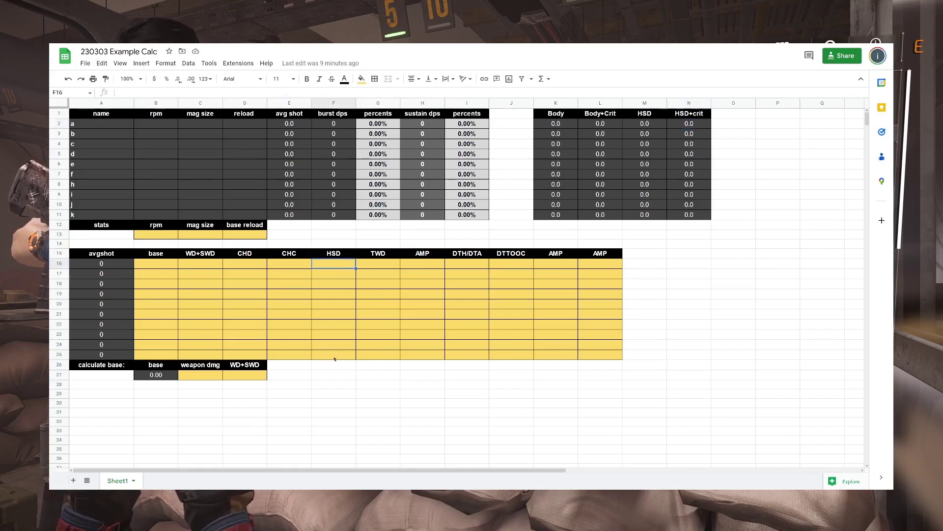
{"action": "left_click", "coordinate": [340, 256]}
{"action": "left_click_drag", "start_coordinate": [341, 267], "coordinate": [337, 356]}
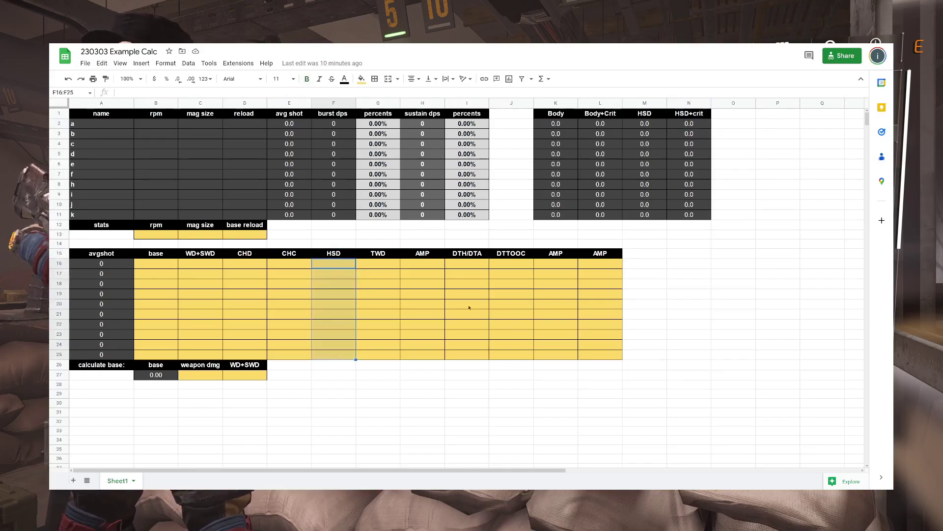
{"action": "left_click", "coordinate": [559, 265]}
{"action": "left_click", "coordinate": [547, 356], "text": "shift"}
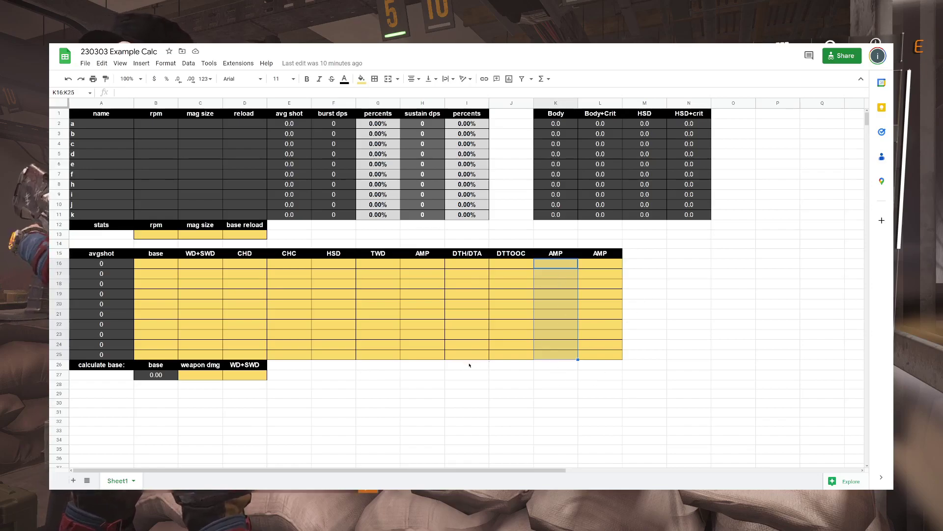
{"action": "left_click", "coordinate": [553, 334]}
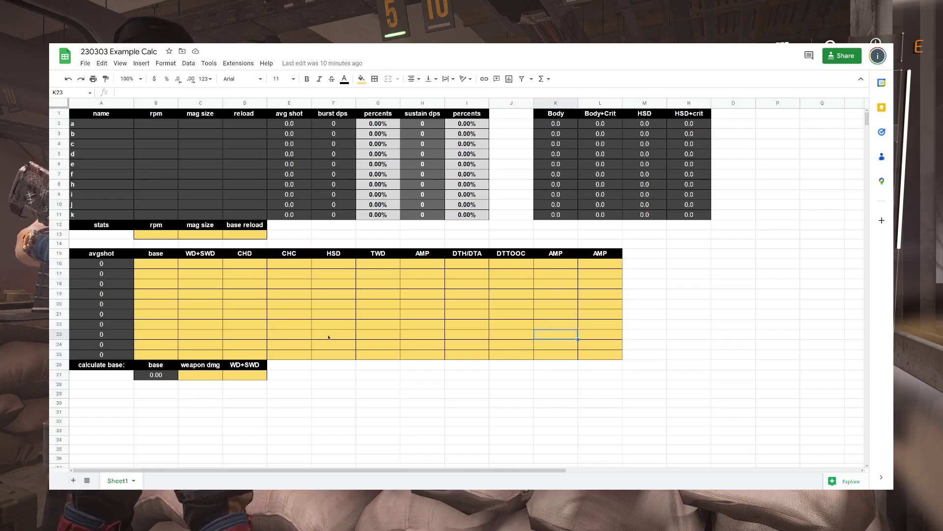
- Examine the stats input block A12:D13 and the calculate base block A26:D27
{"action": "left_click", "coordinate": [101, 225]}
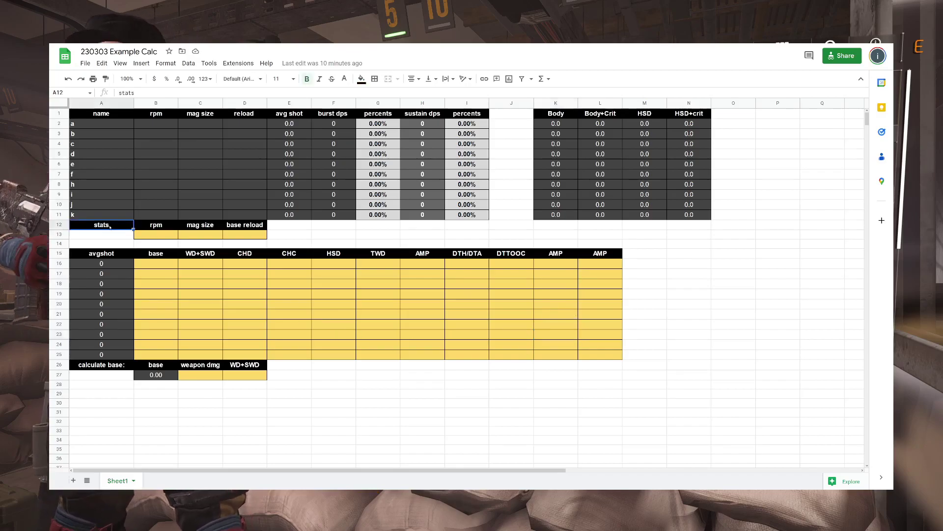
{"action": "left_click", "coordinate": [255, 236], "text": "shift"}
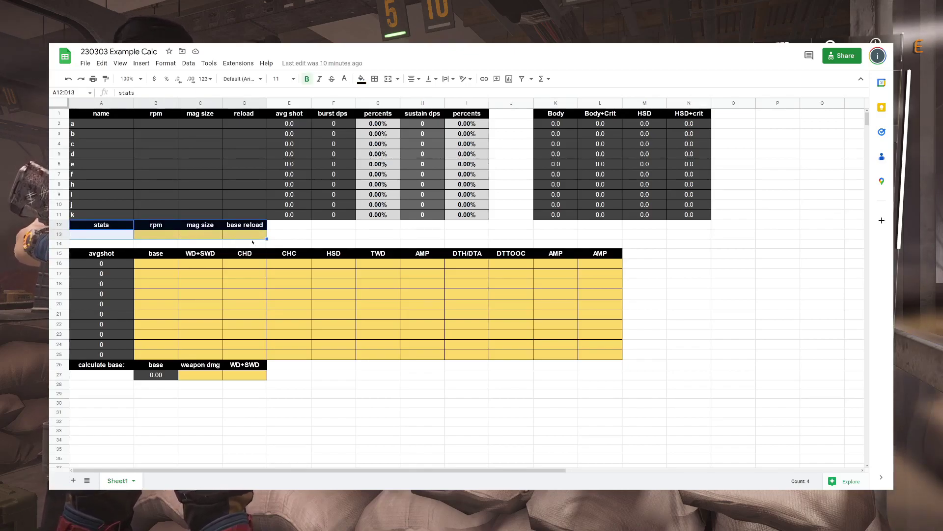
{"action": "left_click", "coordinate": [188, 376]}
{"action": "left_click", "coordinate": [209, 366]}
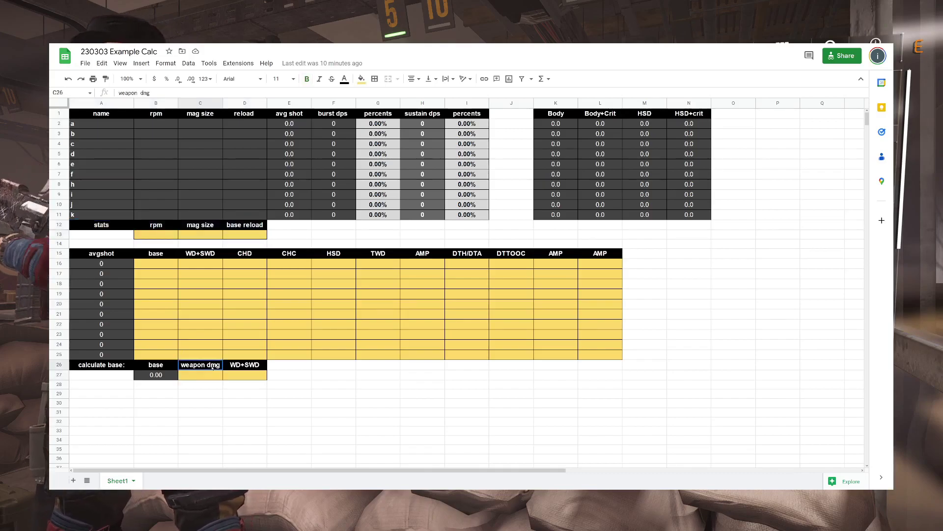
{"action": "left_click", "coordinate": [130, 365]}
{"action": "left_click", "coordinate": [244, 375], "text": "shift"}
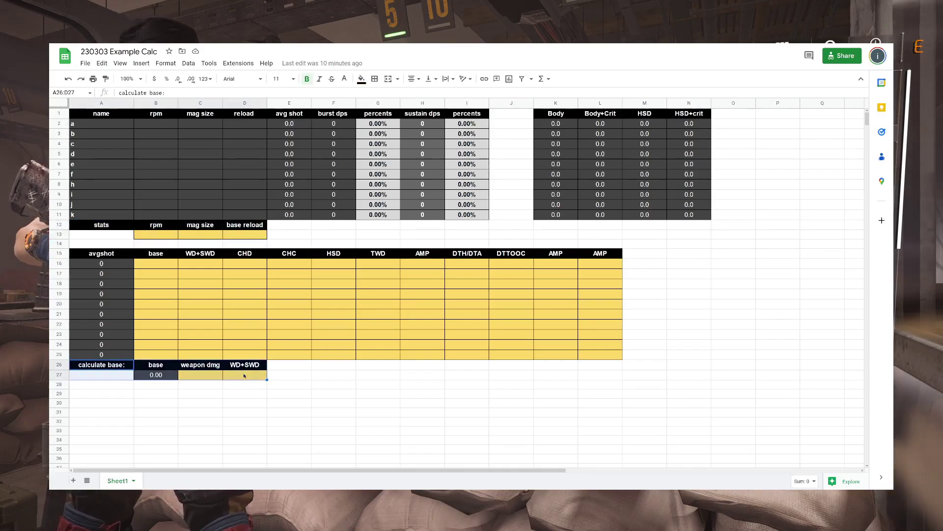
{"action": "left_click", "coordinate": [272, 377]}
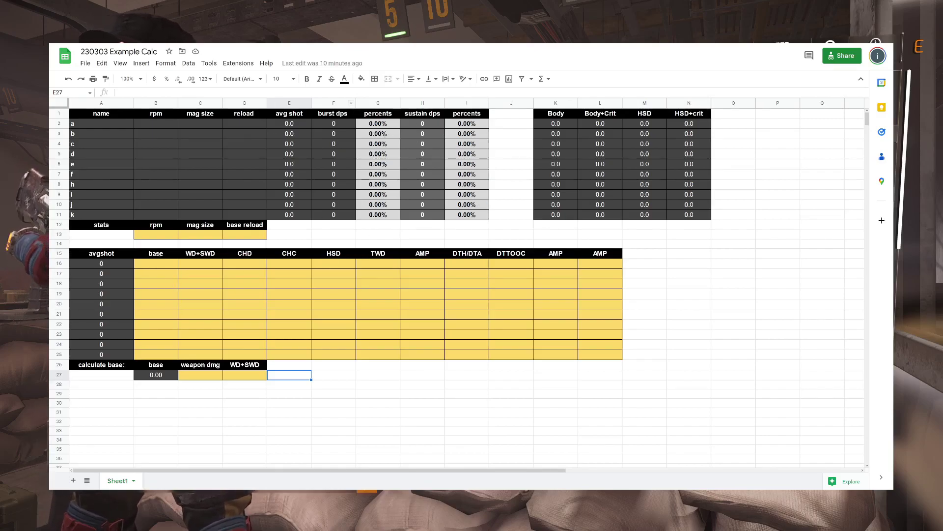
- Examine the base and TWD input columns, plus the weapon dmg and WD+SWD inputs of the base calculation
{"action": "left_click", "coordinate": [163, 271]}
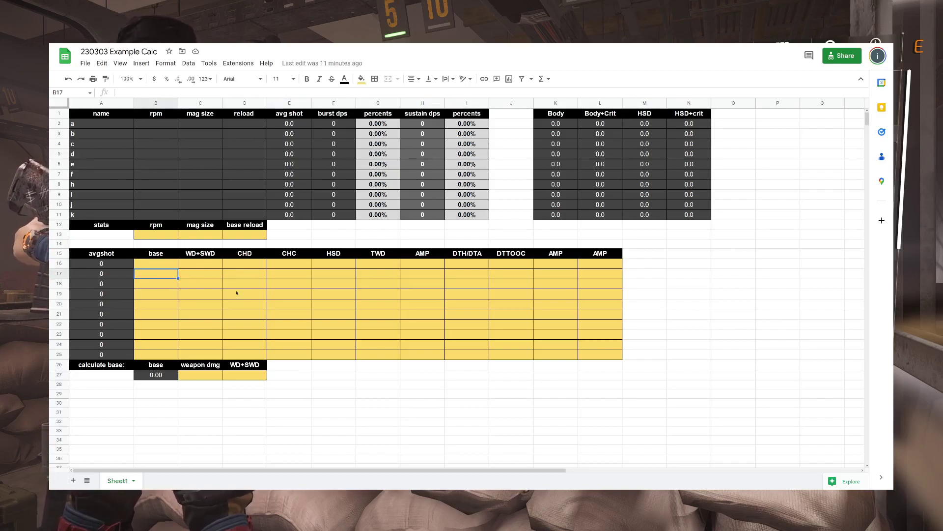
{"action": "left_click", "coordinate": [380, 265]}
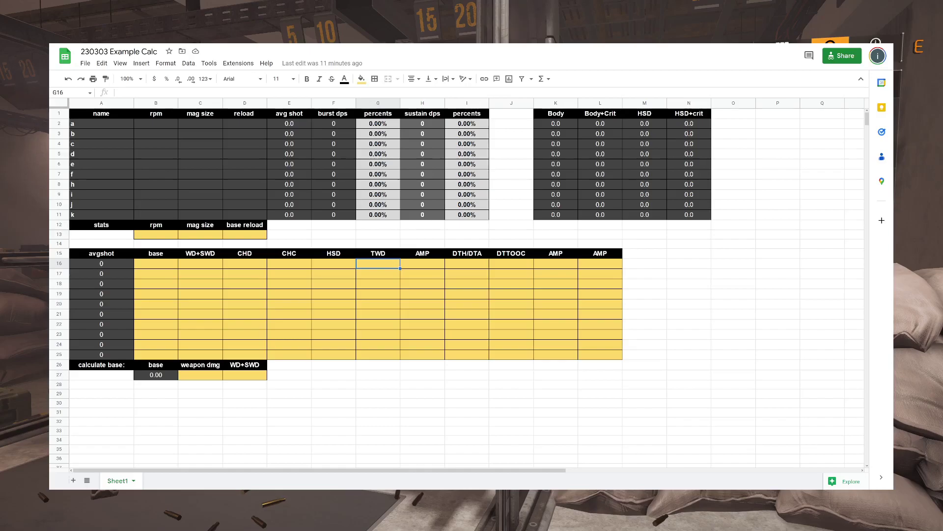
{"action": "left_click", "coordinate": [200, 375]}
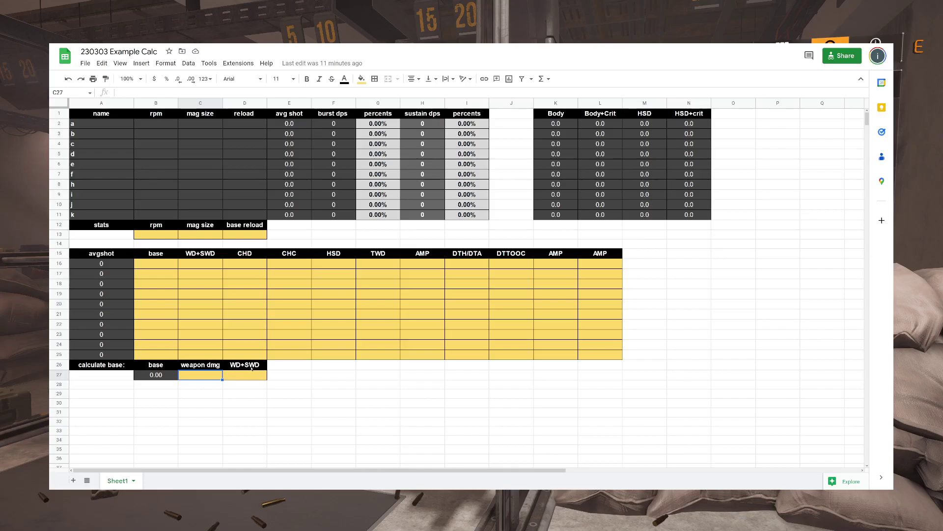
{"action": "left_click", "coordinate": [253, 376]}
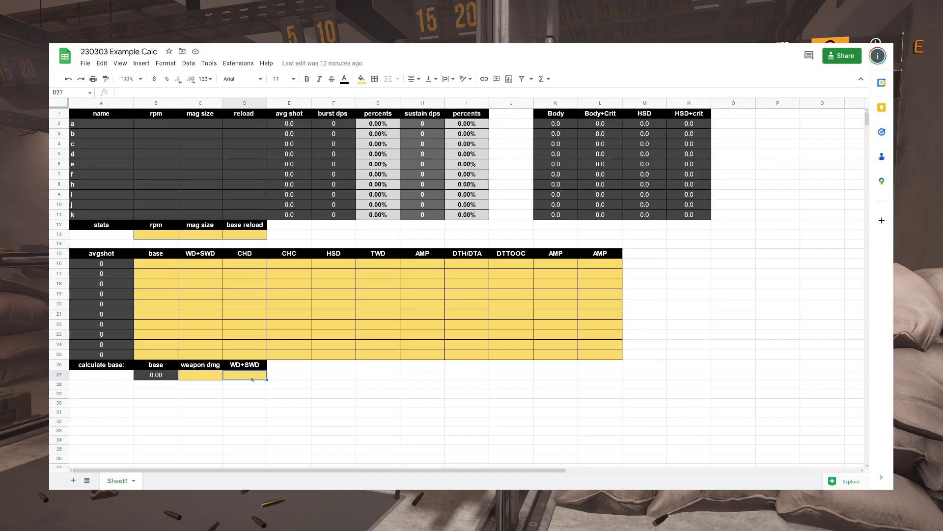
- Look up the FAMAS 2010's weapon damage in The Division 2 stats and enter 101639 as weapon dmg in C27
{"action": "left_click", "coordinate": [203, 377]}
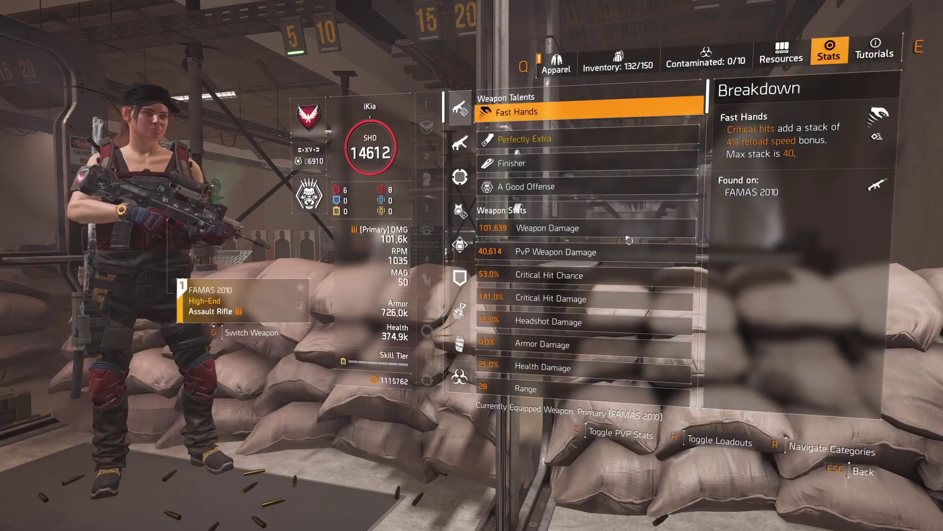
{"action": "left_click", "coordinate": [558, 231]}
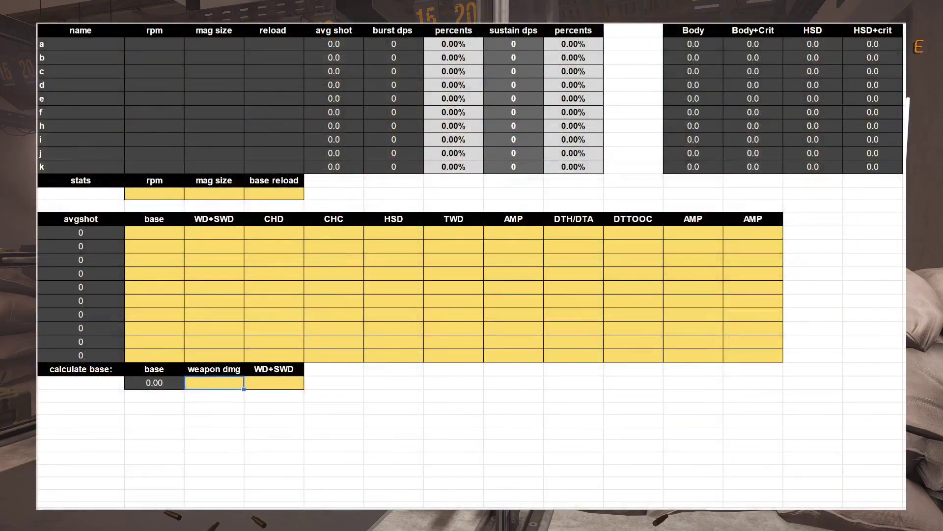
{"action": "type", "text": "101639"}
- Check the all-weapons and assault rifle damage bonuses in the game stats and enter =100+30 as WD+SWD in D27
{"action": "left_click", "coordinate": [269, 383]}
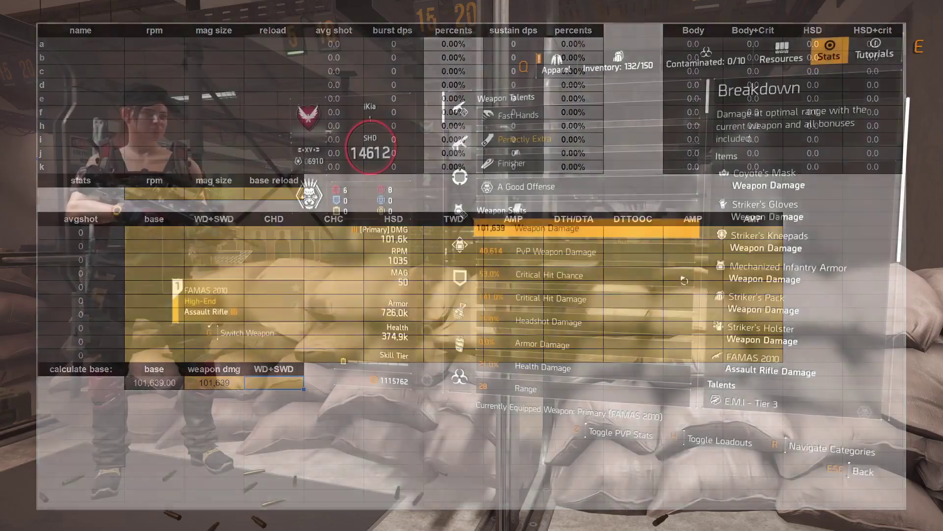
{"action": "scroll", "coordinate": [576, 251], "scroll_direction": "down", "scroll_amount": 5}
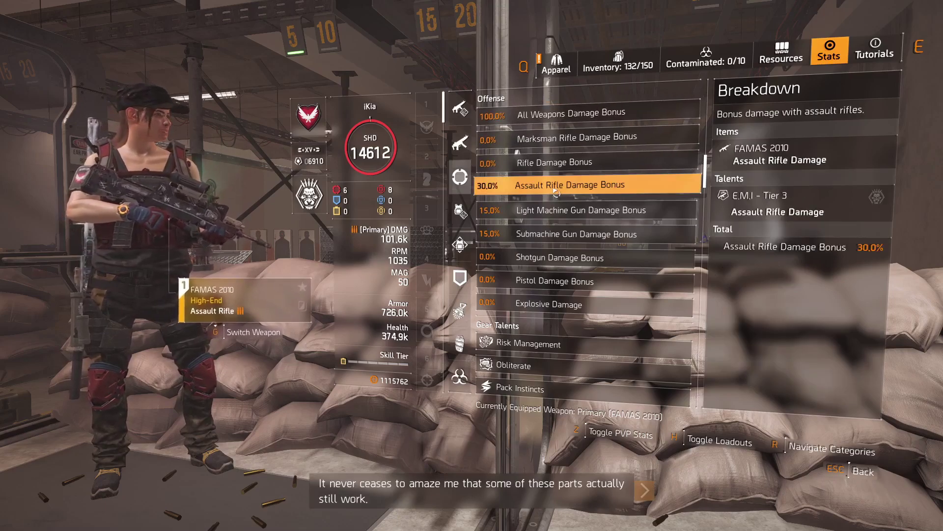
{"action": "left_click", "coordinate": [537, 118]}
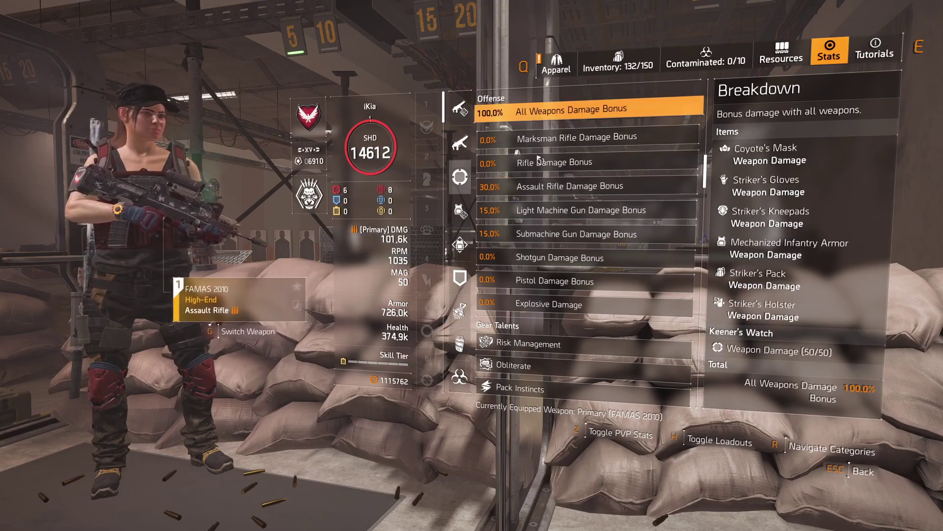
{"action": "left_click", "coordinate": [532, 193]}
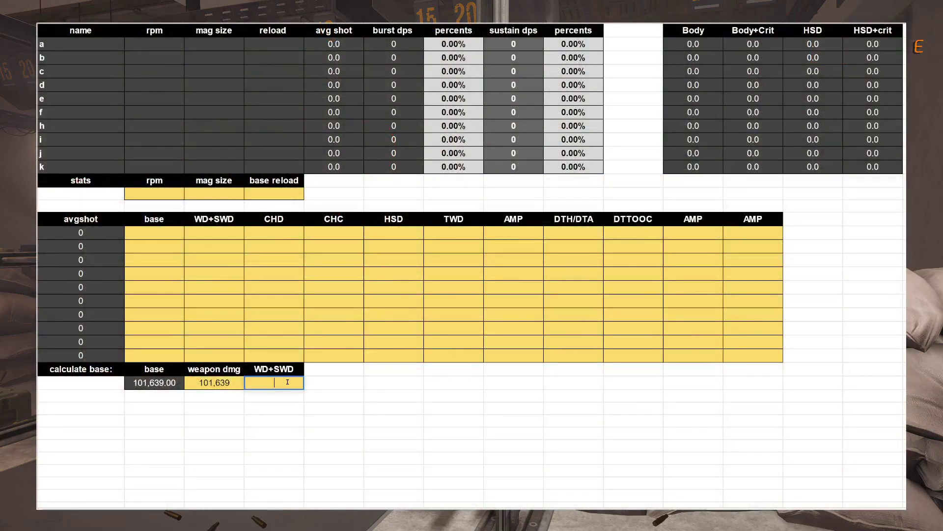
{"action": "type", "text": "="}
{"action": "type", "text": "100+30"}
{"action": "key", "text": "Return"}
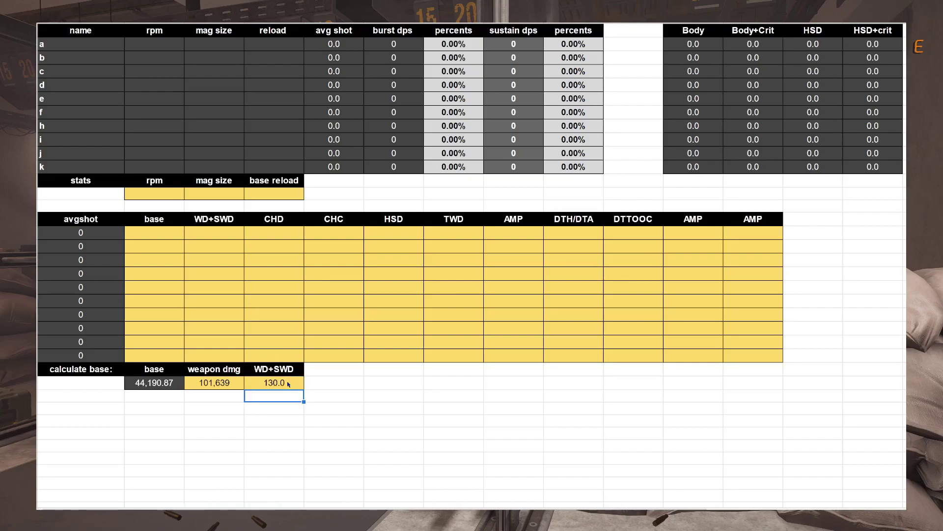
{"action": "left_click", "coordinate": [278, 388]}
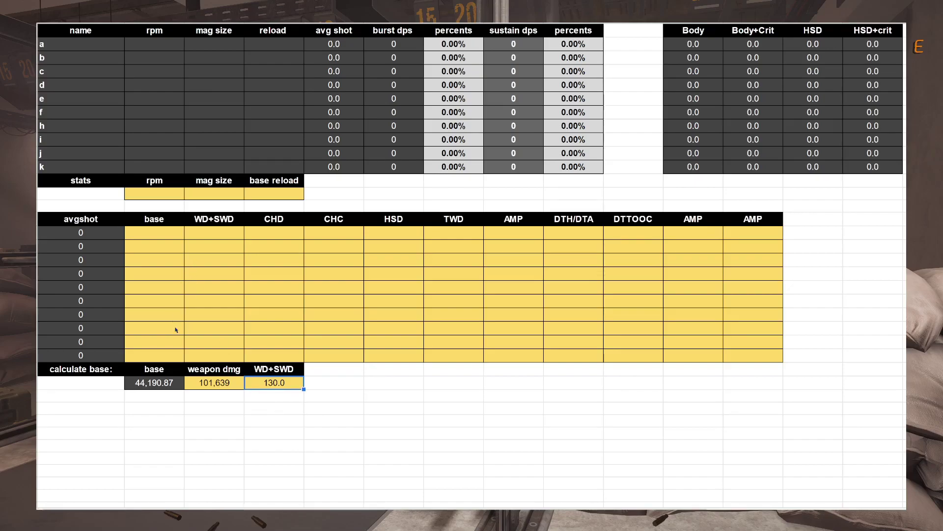
- Look up the FAMAS 2010's RPM, magazine size and reload time in the game inventory, and check the Striker's Pack rate of fire bonus
{"action": "left_click", "coordinate": [164, 196]}
{"action": "left_click", "coordinate": [204, 196]}
{"action": "left_click", "coordinate": [253, 197]}
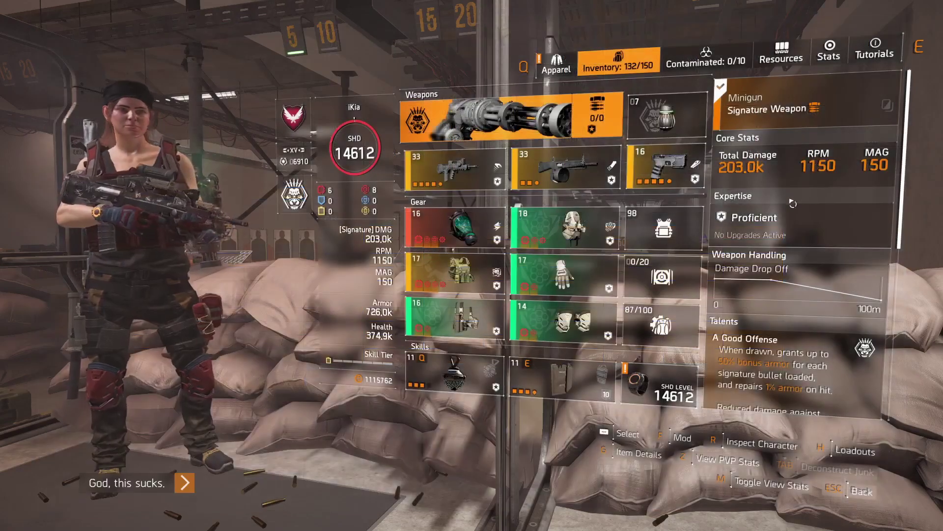
{"action": "left_click", "coordinate": [454, 167]}
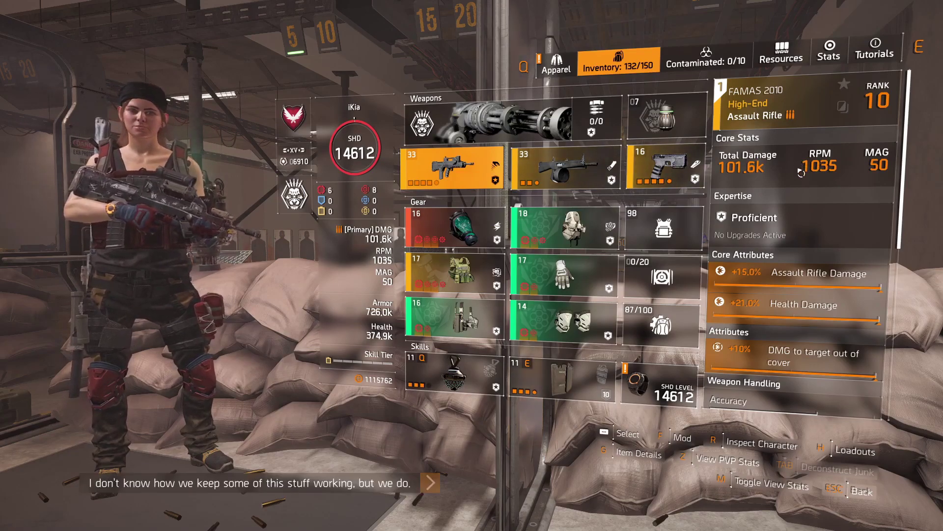
{"action": "key", "text": "s"}
{"action": "key", "text": "d"}
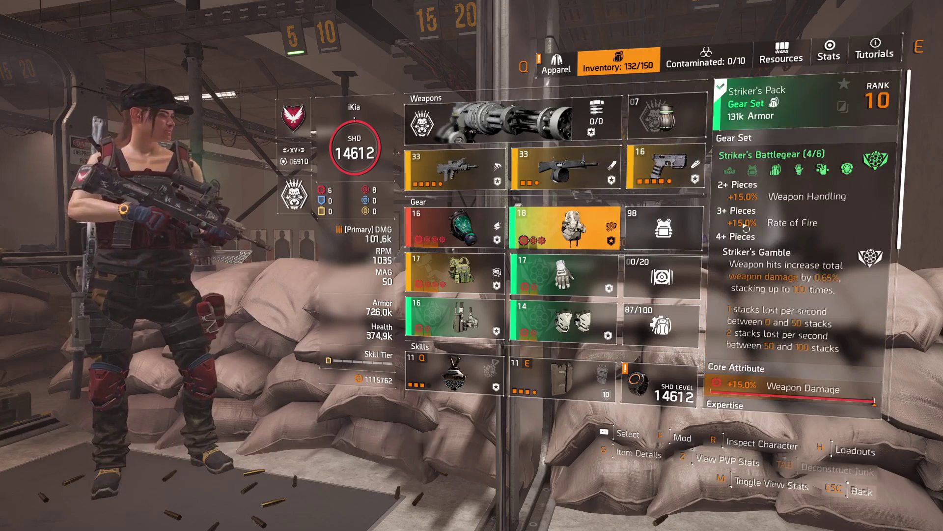
{"action": "key", "text": "w"}
{"action": "key", "text": "a"}
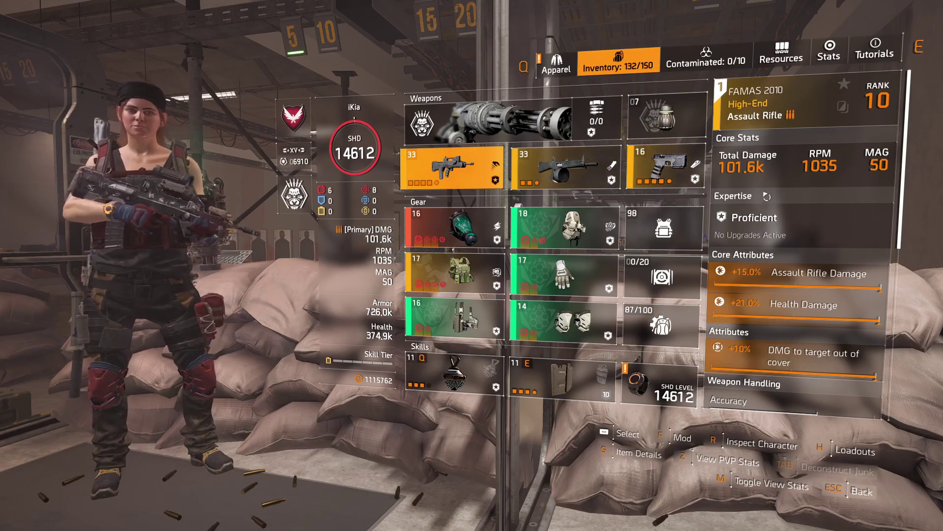
{"action": "scroll", "coordinate": [789, 273], "scroll_direction": "down", "scroll_amount": 5}
{"action": "scroll", "coordinate": [787, 325], "scroll_direction": "up", "scroll_amount": 3}
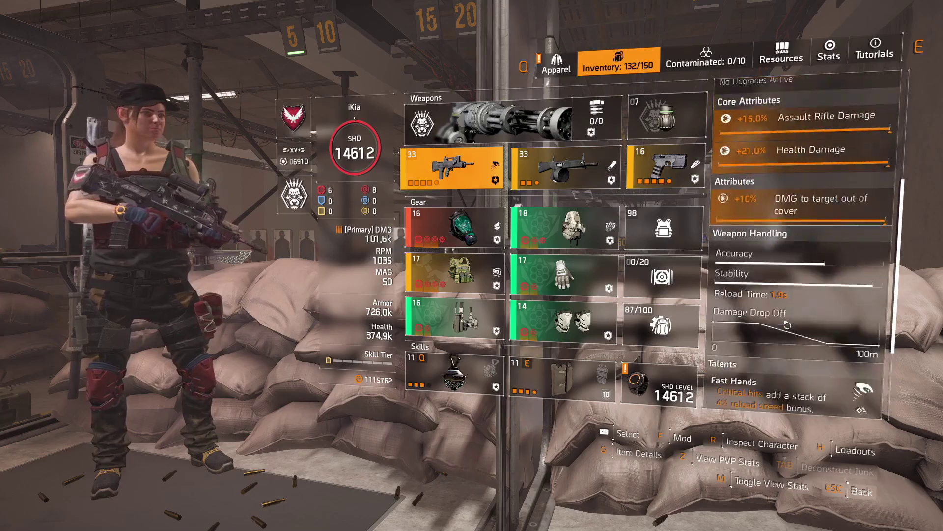
{"action": "scroll", "coordinate": [788, 324], "scroll_direction": "up", "scroll_amount": 2}
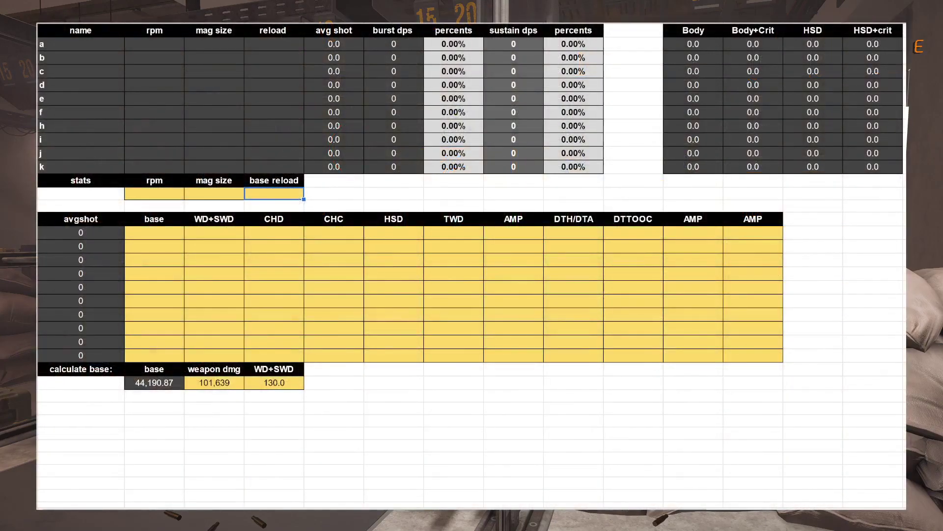
- Fill in the weapon stats in row 13 with rpm 1035, mag size 50 and base reload 1.9
{"action": "left_click", "coordinate": [176, 193]}
{"action": "type", "text": "1035"}
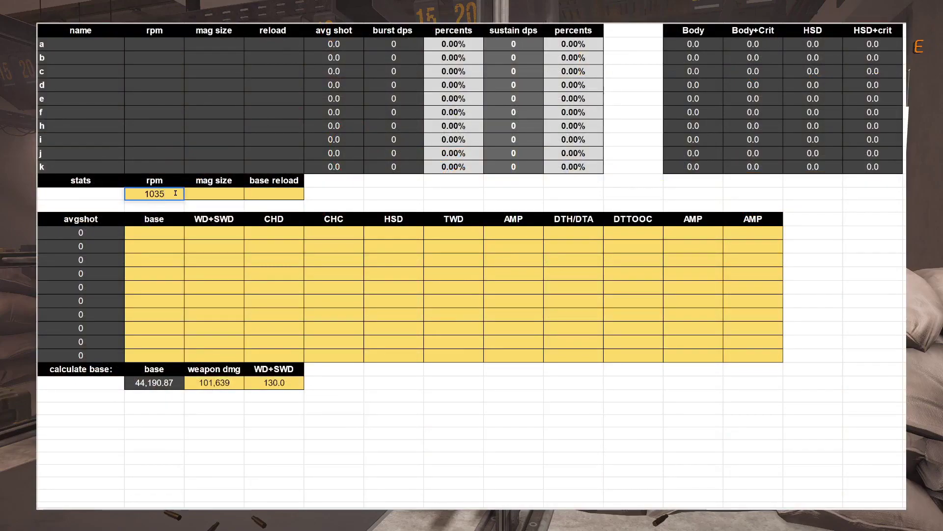
{"action": "left_click", "coordinate": [201, 199]}
{"action": "type", "text": "50"}
{"action": "left_click", "coordinate": [279, 197]}
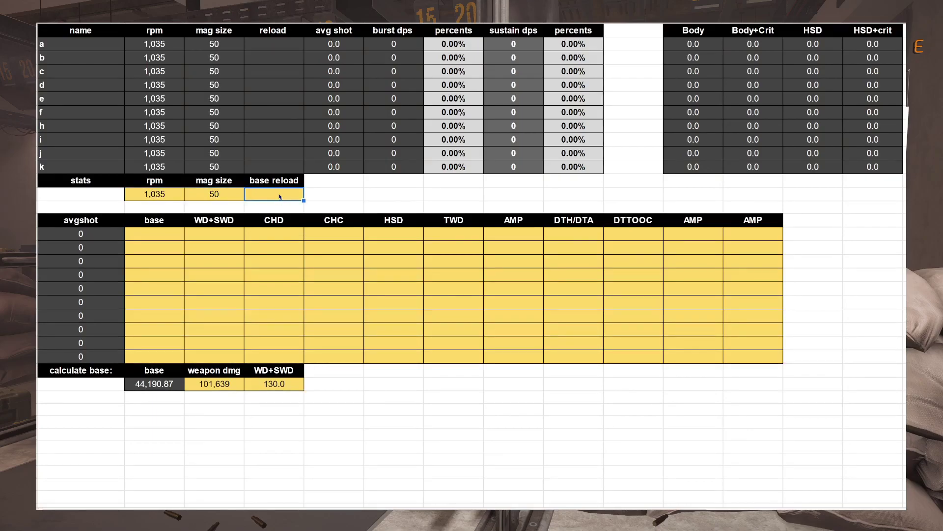
{"action": "type", "text": "1.9"}
{"action": "key", "text": "Tab"}
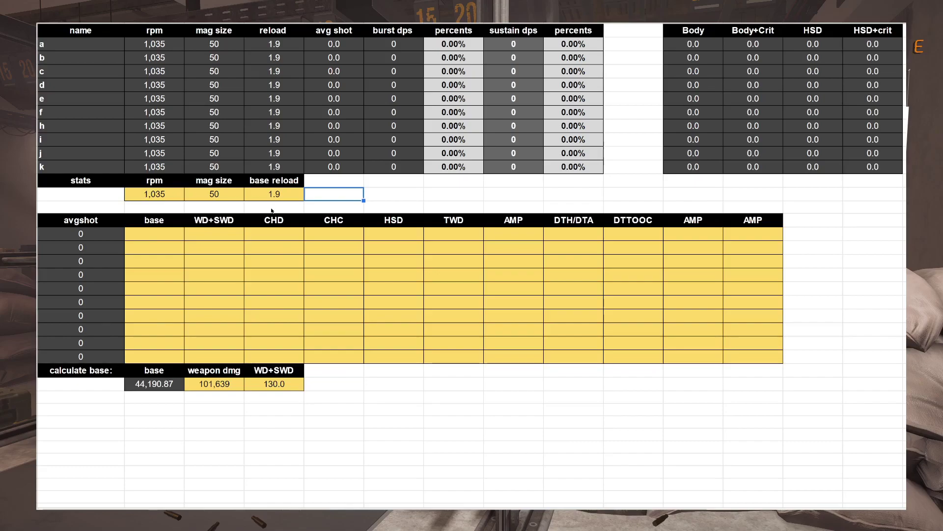
- Link the first base input in B16 to the calculated base damage in B27
{"action": "left_click", "coordinate": [177, 238]}
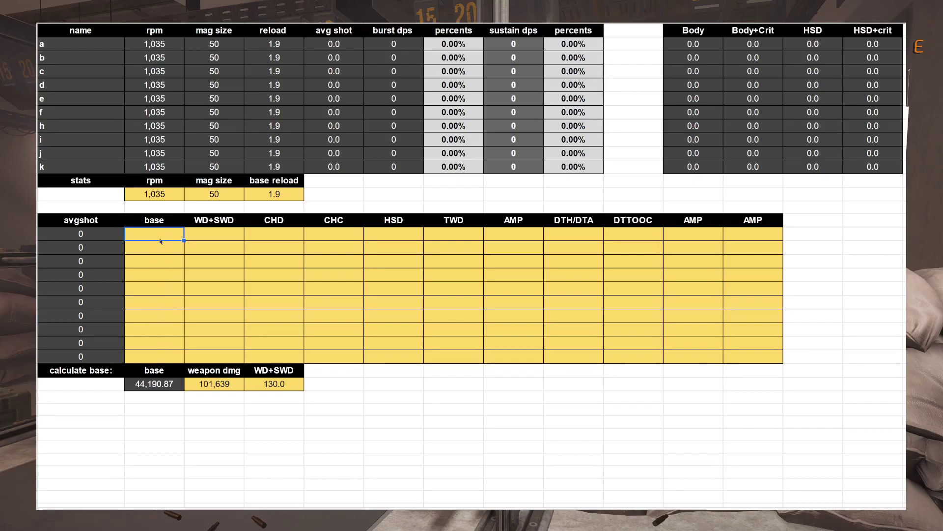
{"action": "type", "text": "="}
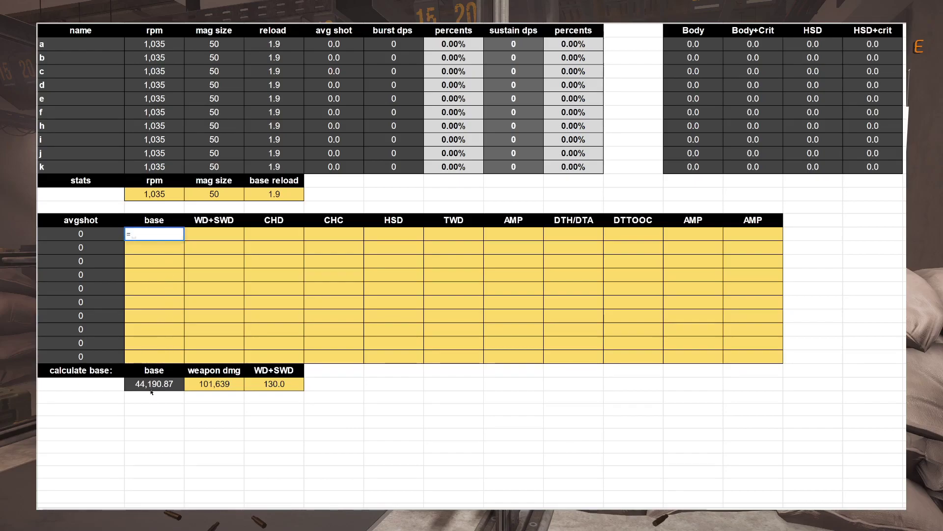
{"action": "left_click", "coordinate": [151, 391]}
{"action": "key", "text": "Return"}
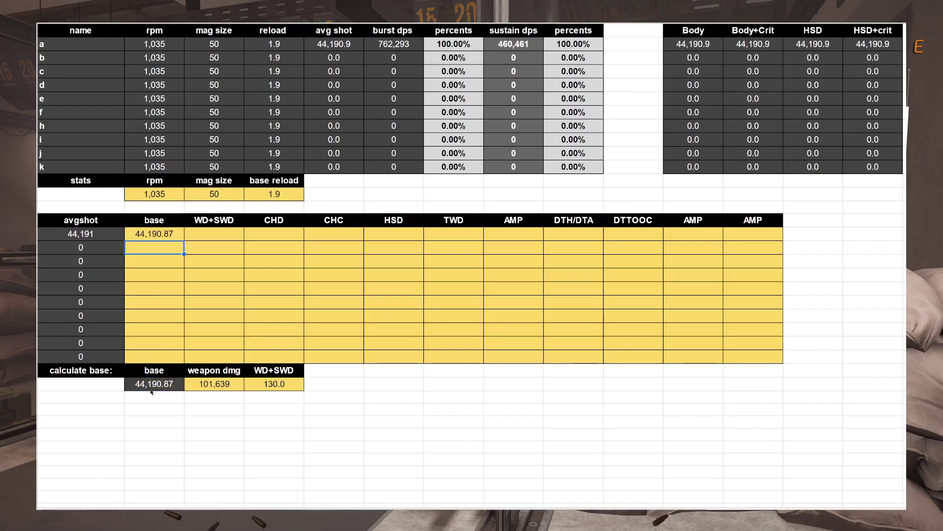
{"action": "key", "text": "Up"}
{"action": "left_click", "coordinate": [153, 389]}
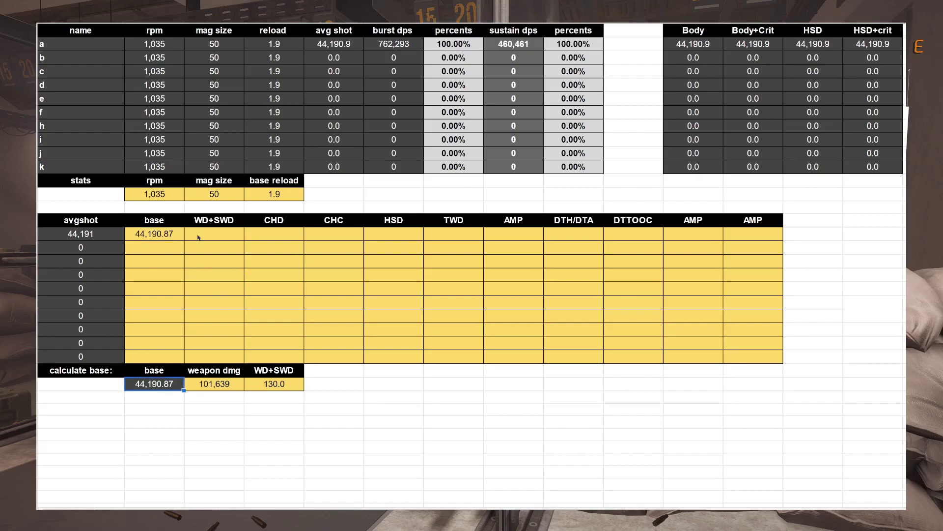
{"action": "left_click", "coordinate": [224, 235]}
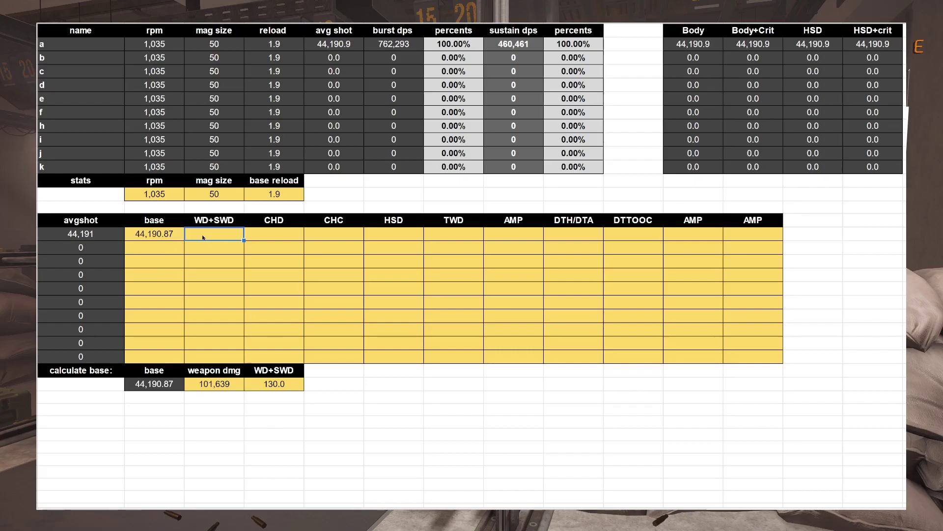
- Rename the first results row, a, as "SB obli+BP GR 0"
{"action": "triple_click", "coordinate": [95, 41]}
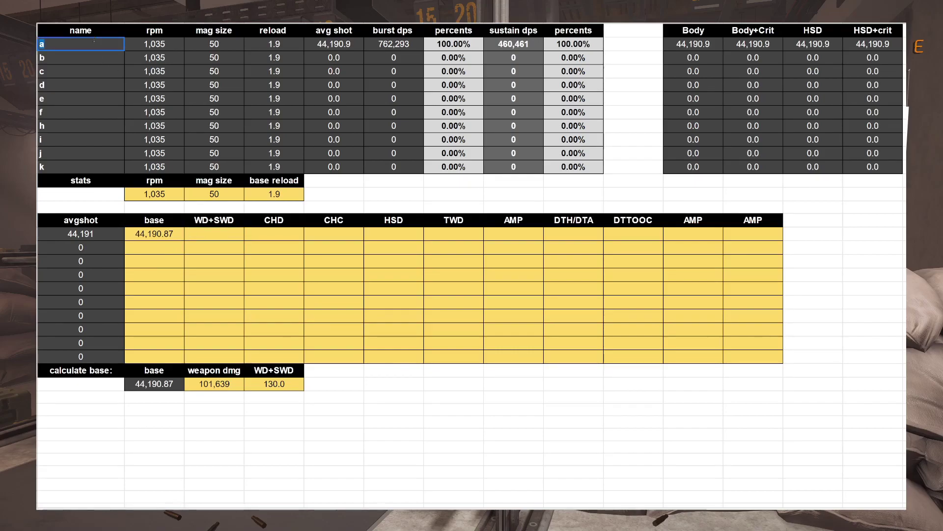
{"action": "type", "text": "SB"}
{"action": "type", "text": "obliu"}
{"action": "key", "text": "BackSpace"}
{"action": "type", "text": "+BP"}
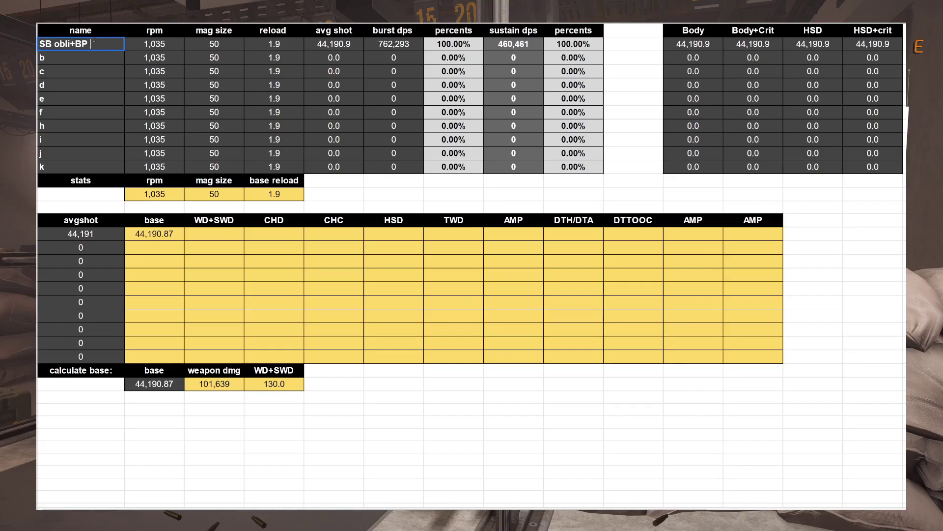
{"action": "type", "text": " GRE"}
{"action": "type", "text": " 0"}
- Copy the name "SB obli+BP GR 0" into the next three results rows, replacing b, c and d
{"action": "triple_click", "coordinate": [112, 47]}
{"action": "key", "text": "ctrl+c"}
{"action": "key", "text": "Escape"}
{"action": "left_click", "coordinate": [107, 59]}
{"action": "key", "text": "ctrl+v"}
{"action": "left_click", "coordinate": [80, 77], "text": "ctrl"}
{"action": "key", "text": "ctrl+v"}
{"action": "left_click", "coordinate": [81, 85], "text": "ctrl"}
{"action": "key", "text": "ctrl+v"}
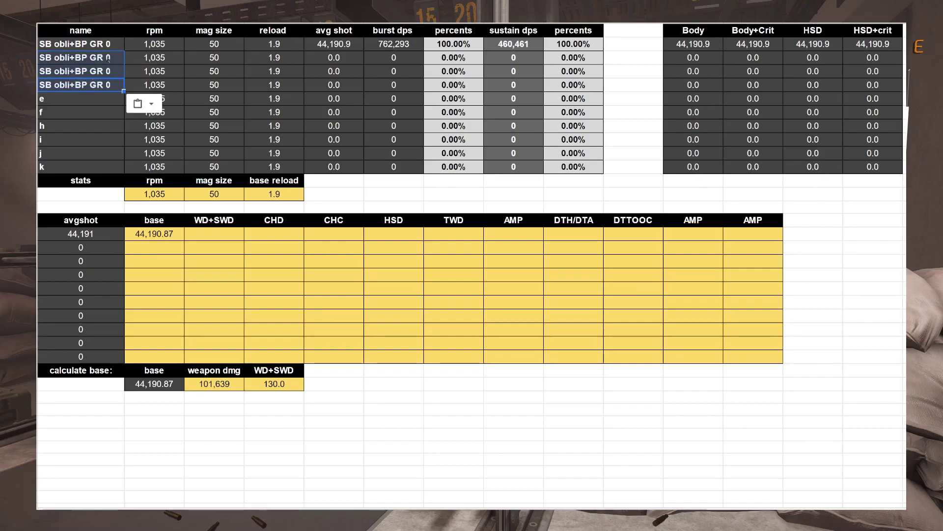
- Rename the second, third and fourth results rows as "SB obli+BP GR 20", "SB obli+BP GR 21" and "SB obli+BP GR 22"
{"action": "left_click", "coordinate": [107, 58]}
{"action": "type", "text": "20"}
{"action": "left_click", "coordinate": [106, 72]}
{"action": "double_click", "coordinate": [108, 72]}
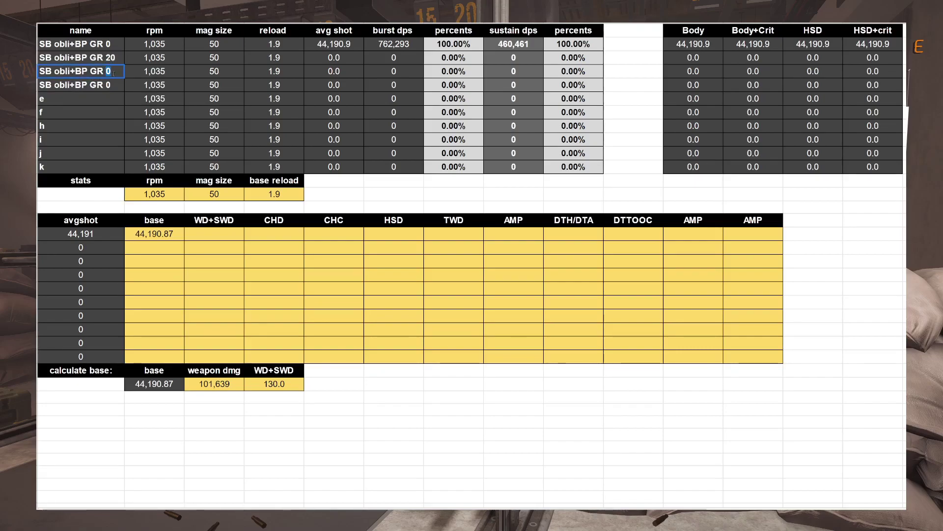
{"action": "type", "text": "21"}
{"action": "left_click", "coordinate": [108, 85]}
{"action": "double_click", "coordinate": [107, 85]}
{"action": "type", "text": "2"}
{"action": "left_click", "coordinate": [112, 102]}
{"action": "left_click", "coordinate": [118, 60]}
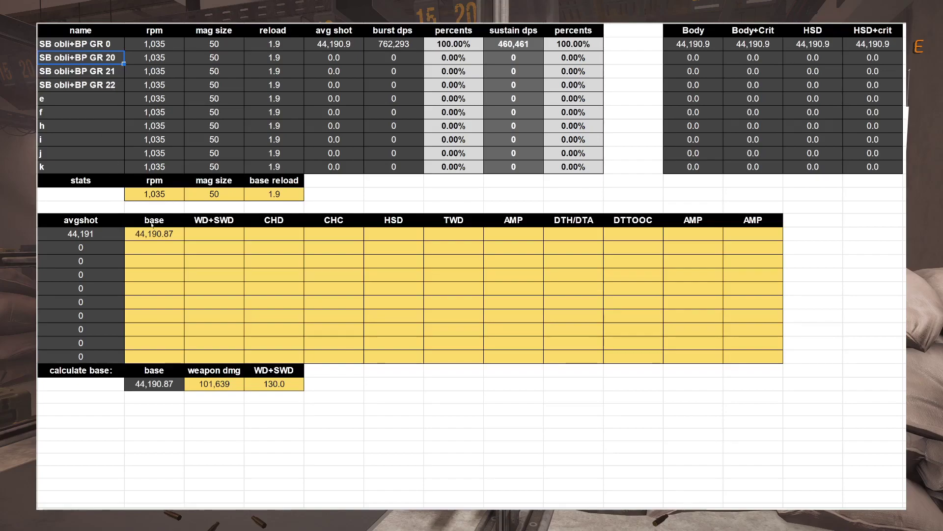
- Link the base inputs of the second, third and fourth avgshot rows to the first row's base
{"action": "left_click", "coordinate": [162, 250]}
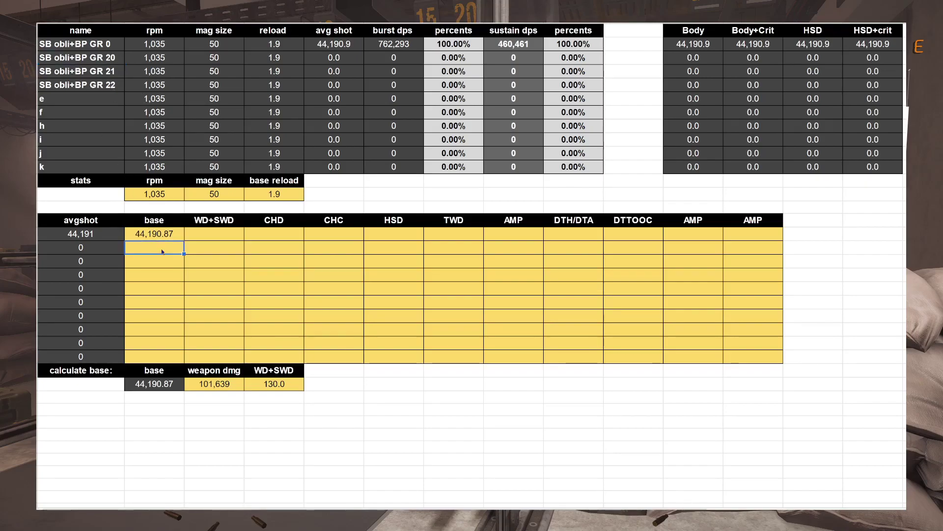
{"action": "type", "text": "="}
{"action": "key", "text": "Return"}
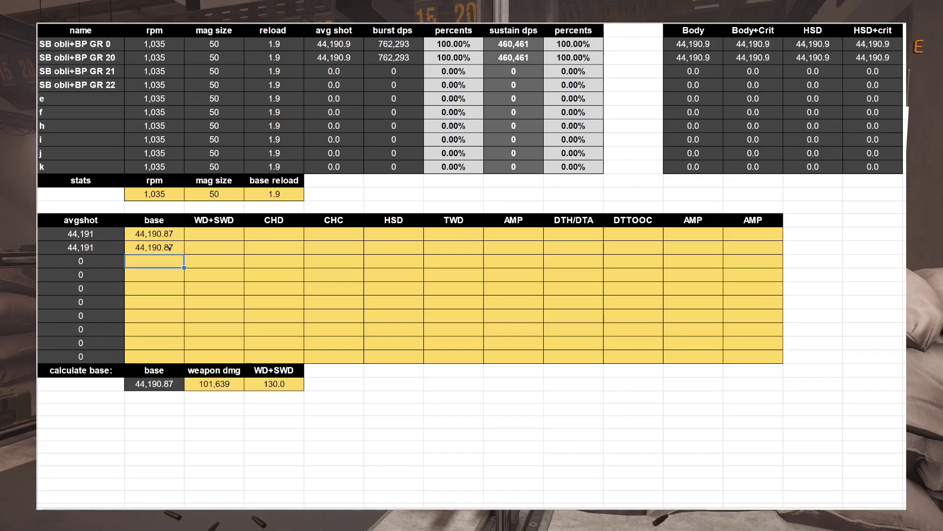
{"action": "key", "text": "Up"}
{"action": "key", "text": "Down"}
{"action": "type", "text": "="}
{"action": "left_click", "coordinate": [167, 235]}
{"action": "key", "text": "Return"}
{"action": "type", "text": "="}
{"action": "left_click", "coordinate": [167, 235]}
{"action": "key", "text": "Return"}
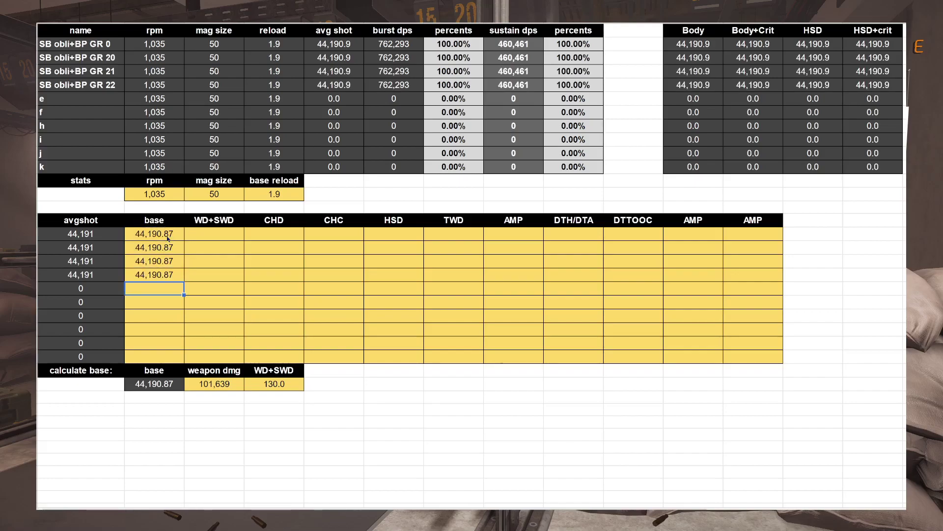
- Link the first avgshot row's WD+SWD input to the WD+SWD value in the calculate base section
{"action": "left_click", "coordinate": [214, 236]}
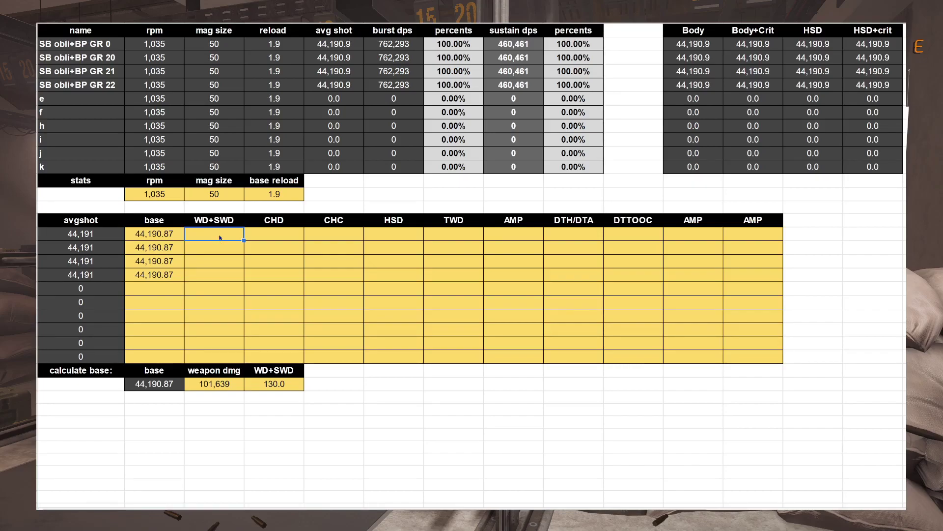
{"action": "type", "text": "="}
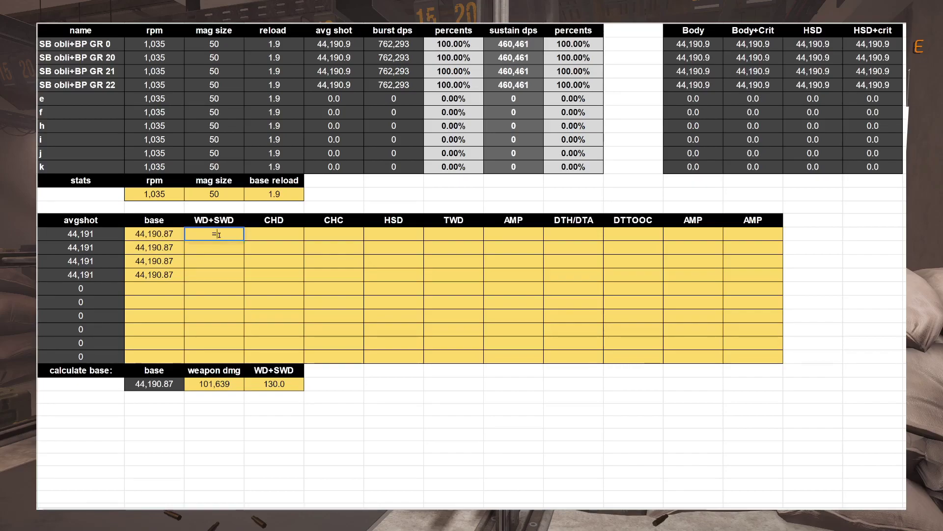
{"action": "left_click", "coordinate": [284, 387]}
{"action": "key", "text": "Return"}
- Link the WD+SWD inputs of the second, third and fourth avgshot rows to the first row's WD+SWD
{"action": "type", "text": "="}
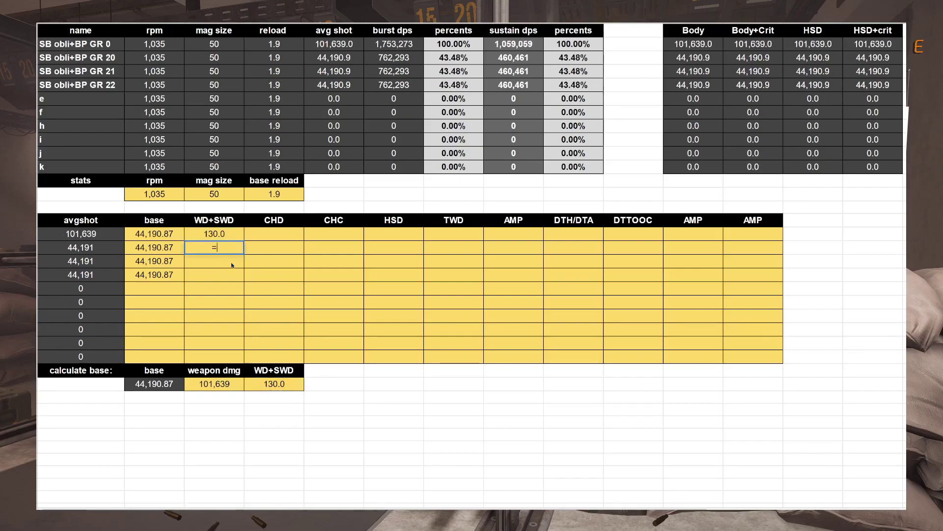
{"action": "left_click", "coordinate": [225, 239]}
{"action": "key", "text": "Return"}
{"action": "type", "text": "="}
{"action": "left_click", "coordinate": [225, 239]}
{"action": "key", "text": "Return"}
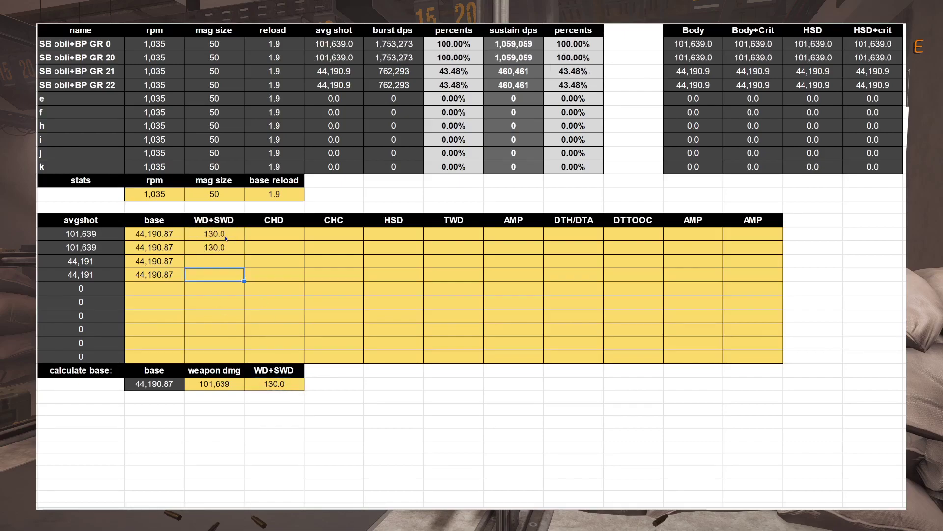
{"action": "type", "text": "="}
{"action": "left_click", "coordinate": [225, 239]}
{"action": "key", "text": "Return"}
- Look up the FAMAS 2010's critical stats in The Division 2 and enter CHC 53 and CHD 141 in the sheet's first avgshot row
{"action": "left_click", "coordinate": [275, 241]}
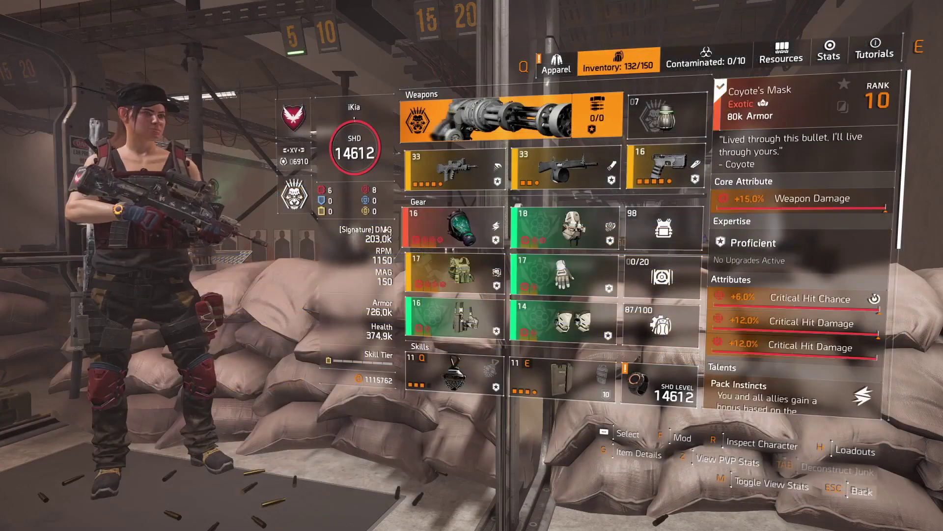
{"action": "mouse_move", "coordinate": [441, 239]}
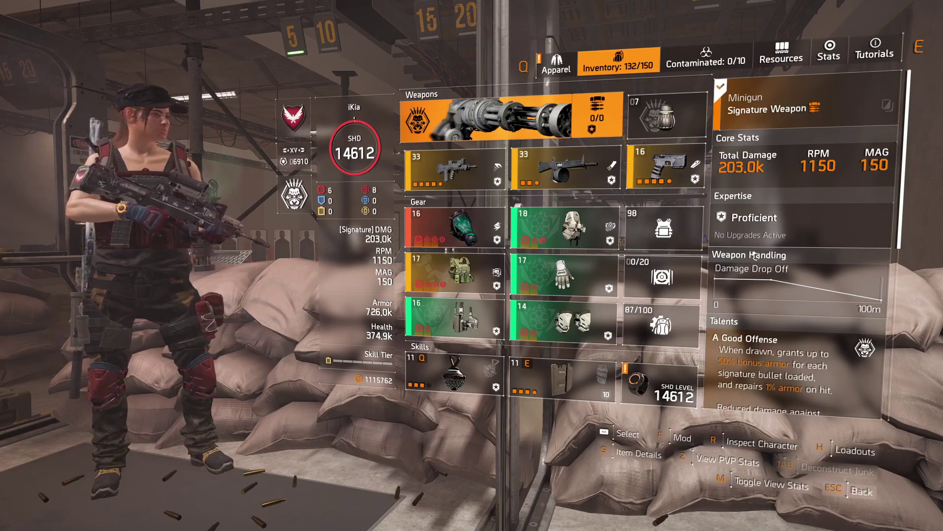
{"action": "left_click", "coordinate": [830, 49]}
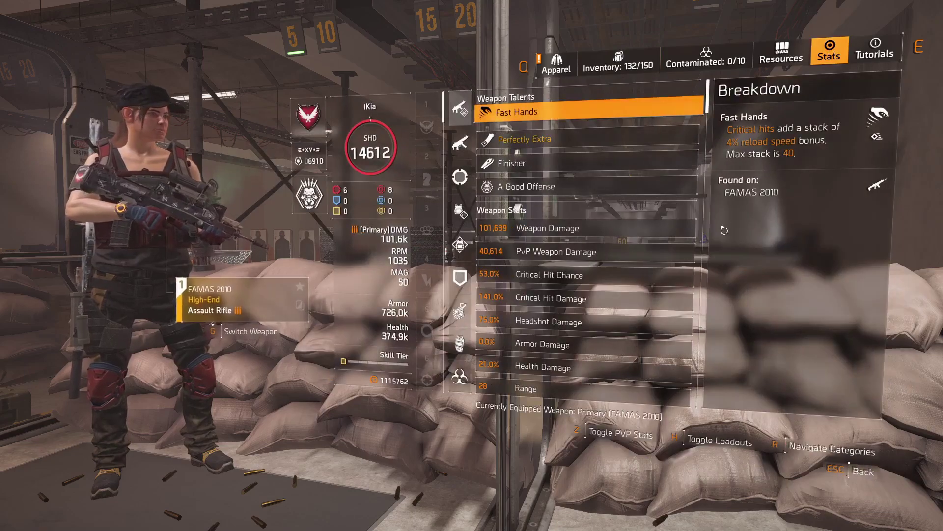
{"action": "mouse_move", "coordinate": [623, 282]}
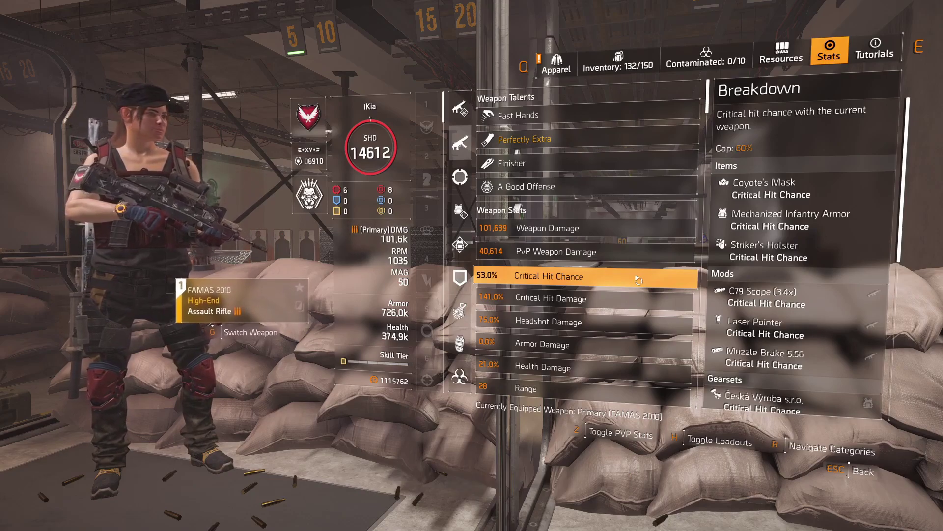
{"action": "mouse_move", "coordinate": [624, 308]}
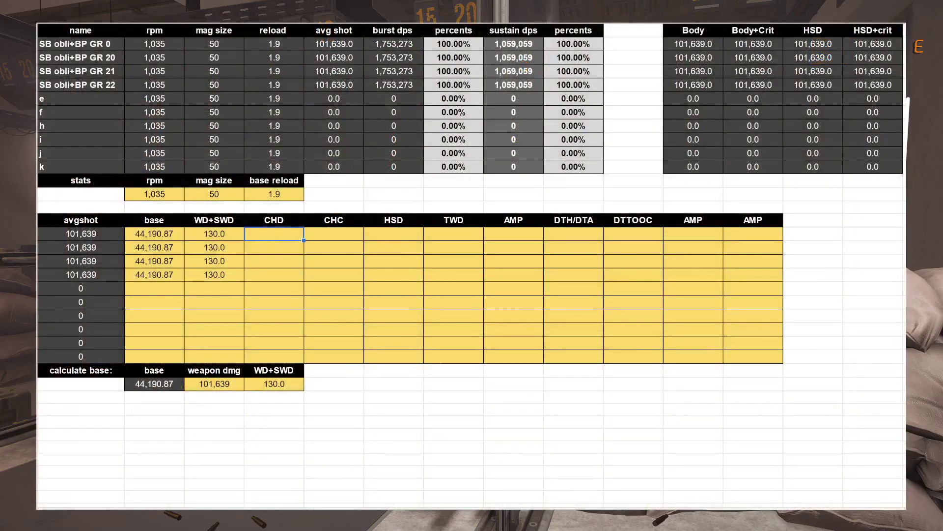
{"action": "left_click", "coordinate": [332, 239]}
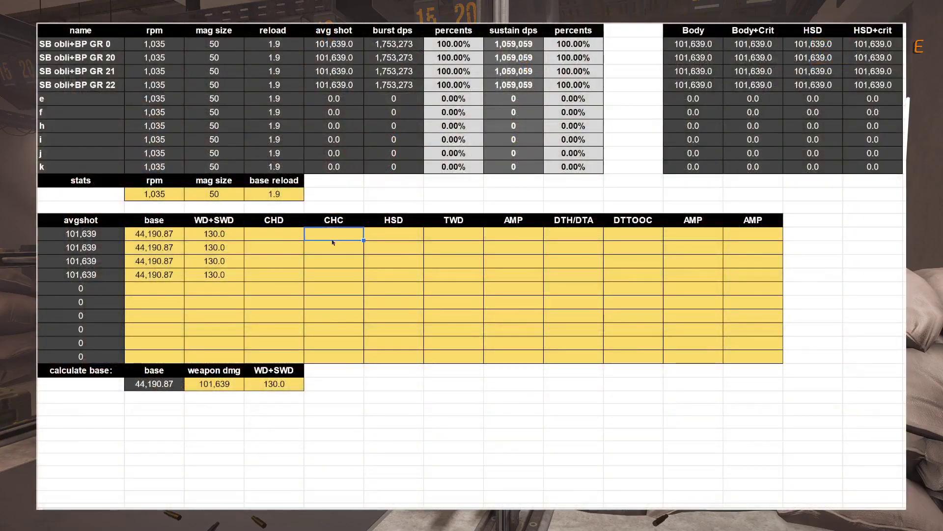
{"action": "type", "text": "53"}
{"action": "left_click", "coordinate": [261, 236]}
{"action": "type", "text": "141"}
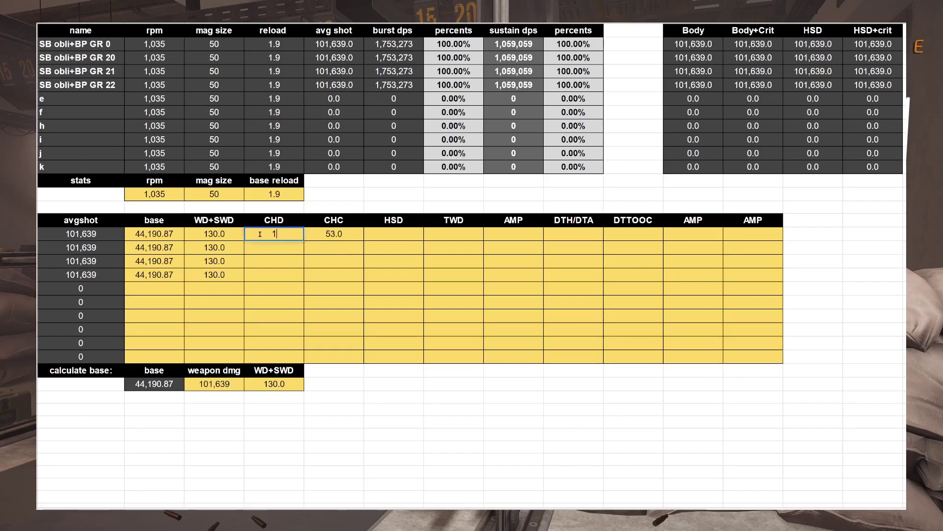
- Fill the CHD inputs of the second, third and fourth avgshot rows with 141
{"action": "left_click", "coordinate": [269, 249]}
{"action": "type", "text": "141"}
{"action": "key", "text": "Return"}
{"action": "type", "text": "141"}
{"action": "key", "text": "Return"}
{"action": "type", "text": "="}
{"action": "left_click", "coordinate": [279, 239]}
{"action": "key", "text": "Return"}
- Link the CHC inputs of the second, third and fourth avgshot rows to the first row's CHC
{"action": "left_click", "coordinate": [326, 247]}
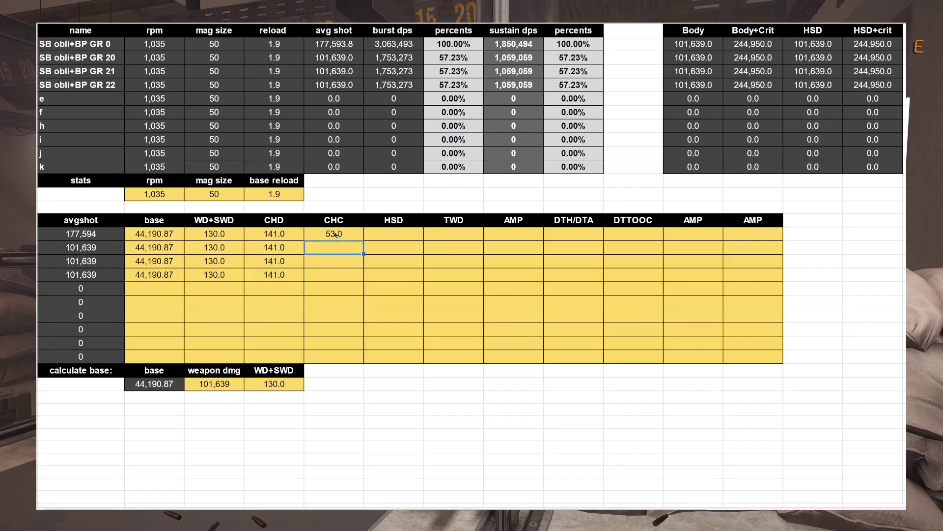
{"action": "type", "text": "="}
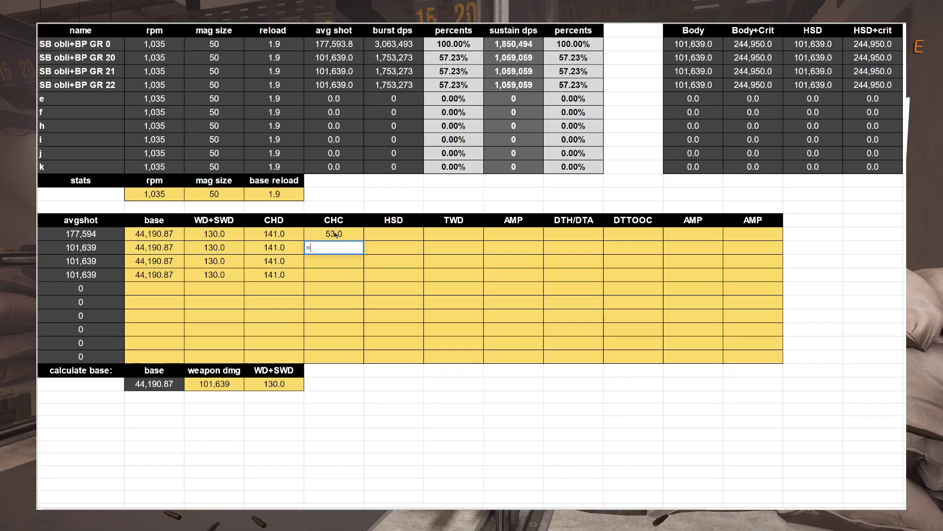
{"action": "left_click", "coordinate": [335, 234]}
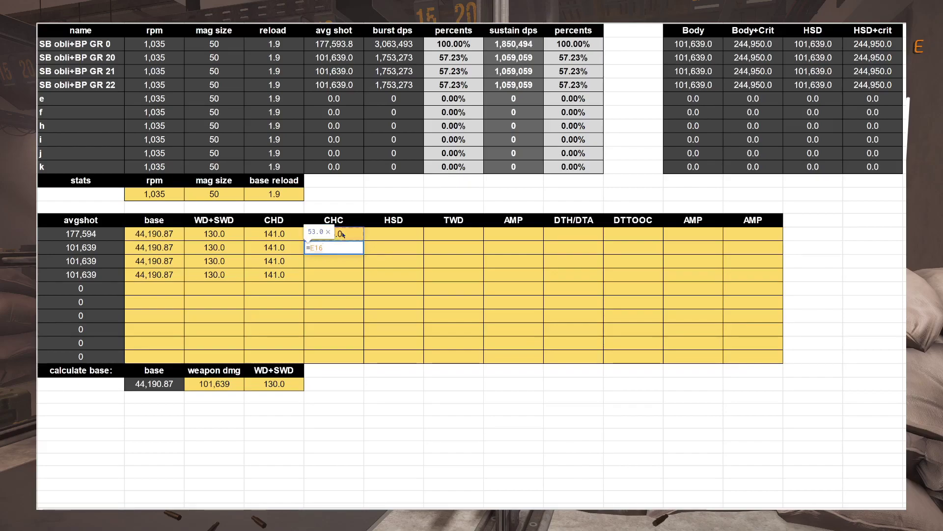
{"action": "key", "text": "Return"}
{"action": "type", "text": "="}
{"action": "left_click", "coordinate": [343, 234]}
{"action": "key", "text": "Return"}
{"action": "type", "text": "="}
{"action": "key", "text": "Return"}
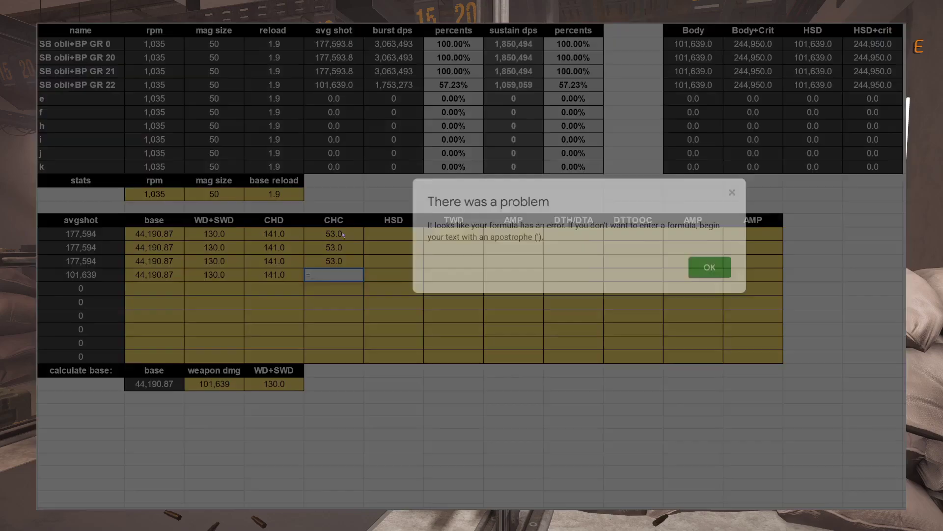
{"action": "left_click", "coordinate": [710, 267]}
{"action": "left_click", "coordinate": [354, 236]}
{"action": "key", "text": "Return"}
- Enter HSD 75, TWD 25 and the first AMP value 100 in the first avgshot row
{"action": "left_click", "coordinate": [375, 239]}
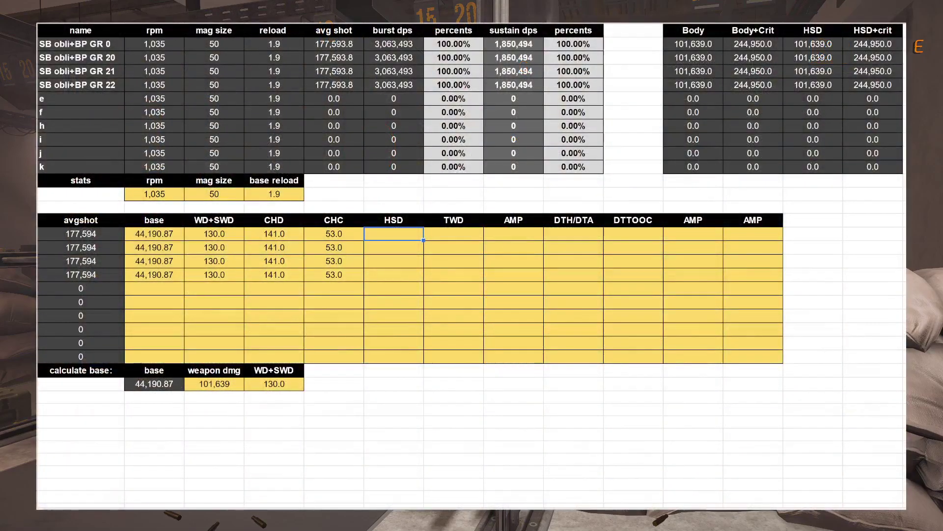
{"action": "double_click", "coordinate": [405, 235]}
{"action": "type", "text": "75"}
{"action": "left_click", "coordinate": [452, 236]}
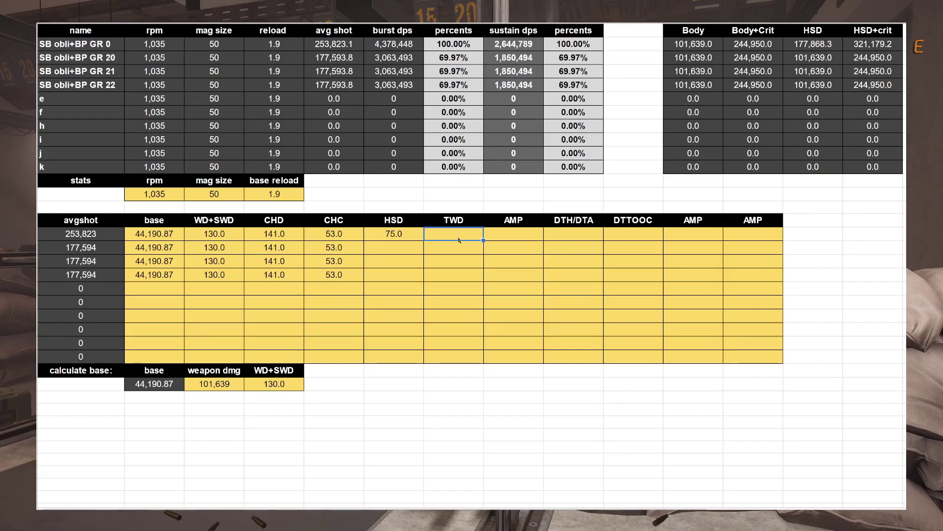
{"action": "type", "text": "25"}
{"action": "left_click", "coordinate": [518, 242]}
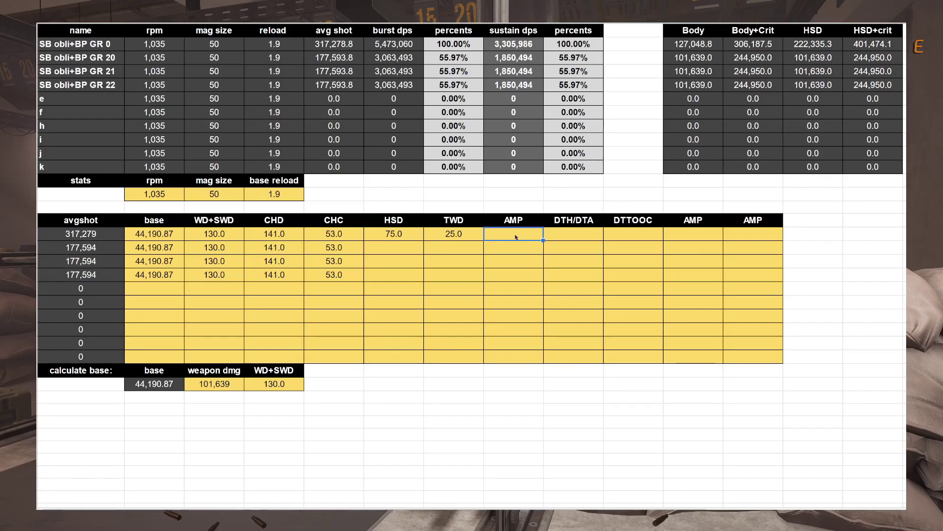
{"action": "type", "text": "100"}
{"action": "left_click", "coordinate": [523, 222]}
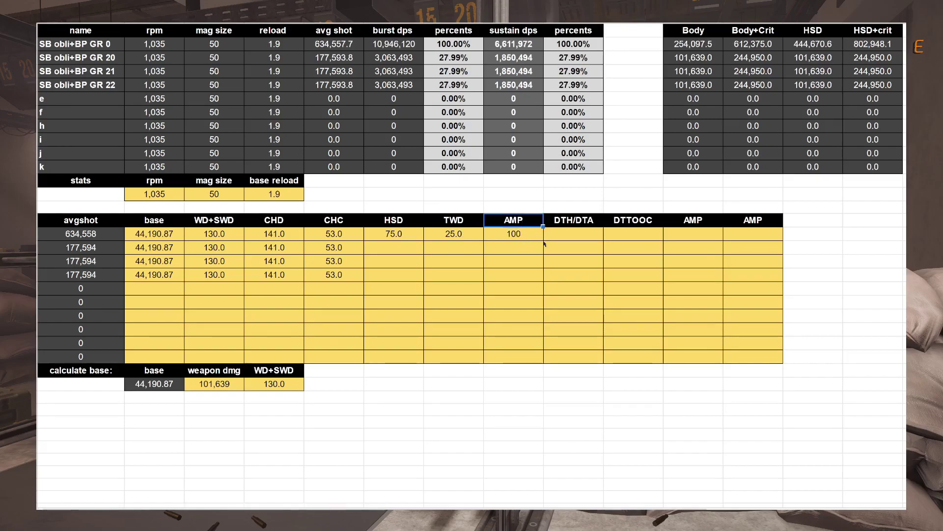
- Check the FAMAS 2010's attributes in The Division 2 and enter DTH/DTA 21 and DTTOOC 10 in the first avgshot row
{"action": "left_click", "coordinate": [580, 239]}
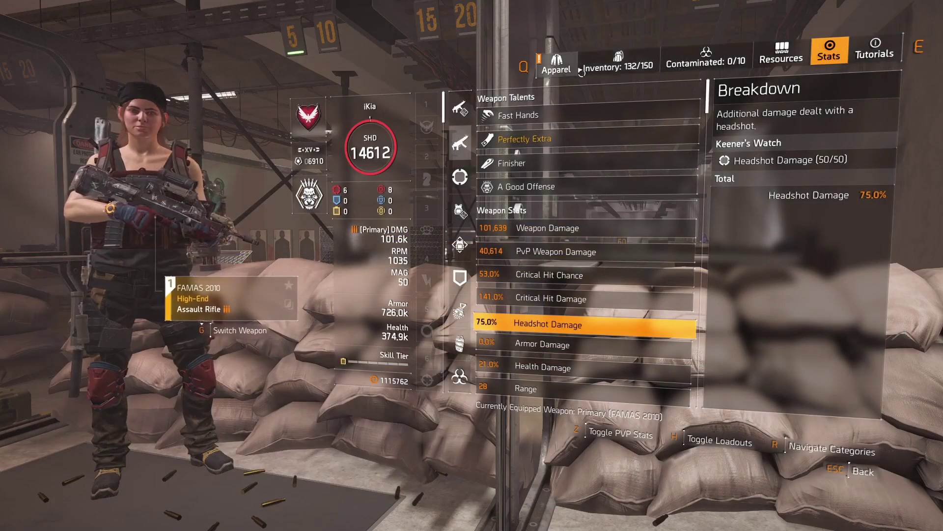
{"action": "key", "text": "i"}
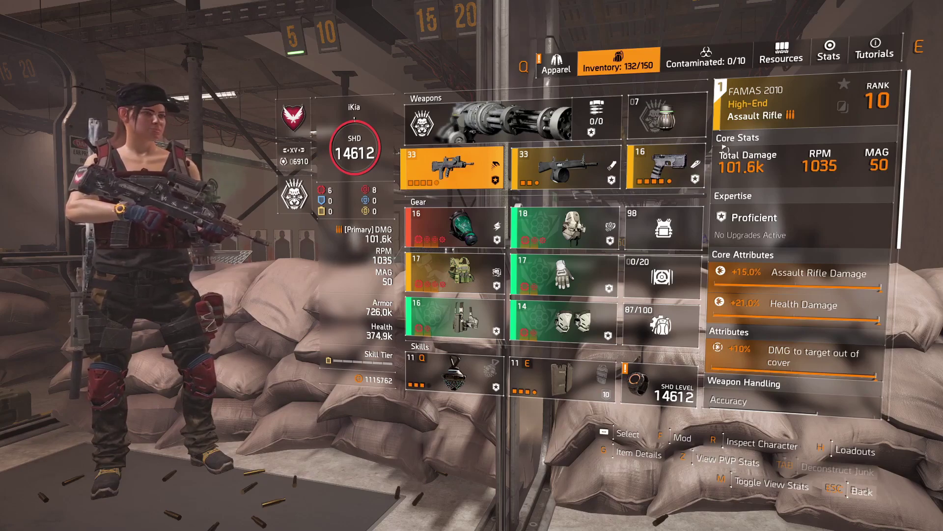
{"action": "left_click", "coordinate": [835, 50]}
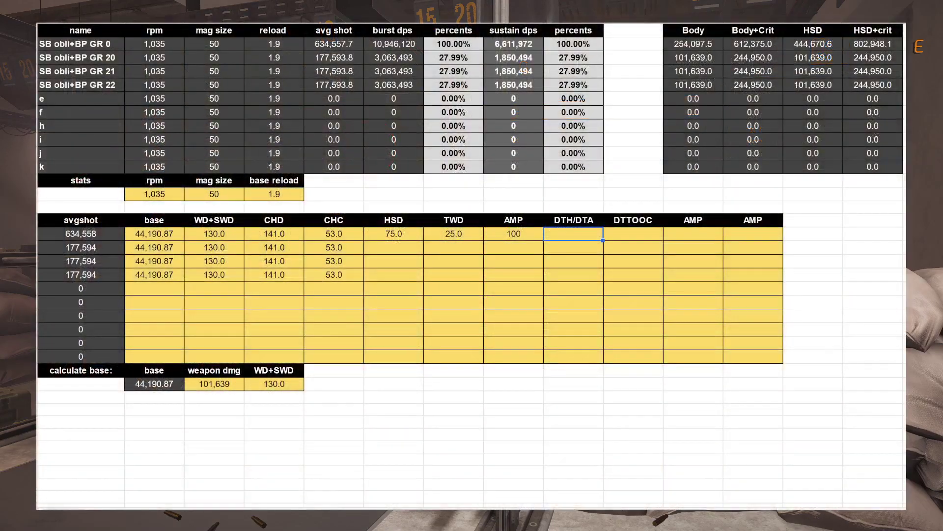
{"action": "type", "text": "21"}
{"action": "left_click", "coordinate": [634, 236]}
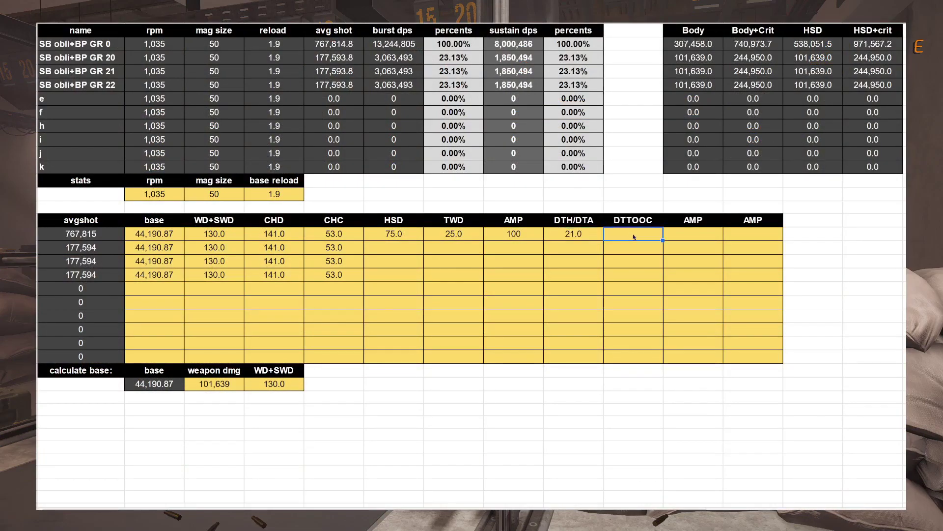
{"action": "left_click", "coordinate": [562, 222]}
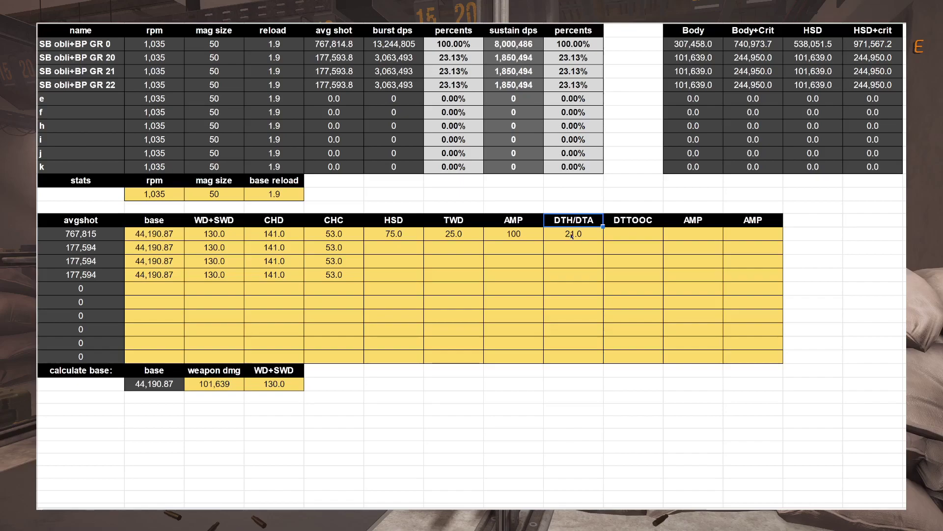
{"action": "left_click", "coordinate": [571, 235]}
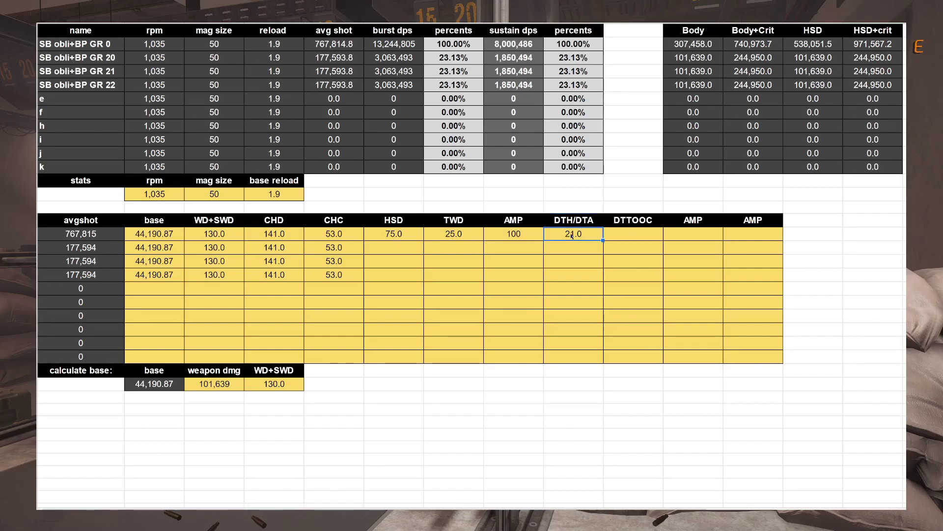
{"action": "left_click", "coordinate": [619, 238]}
{"action": "type", "text": "10"}
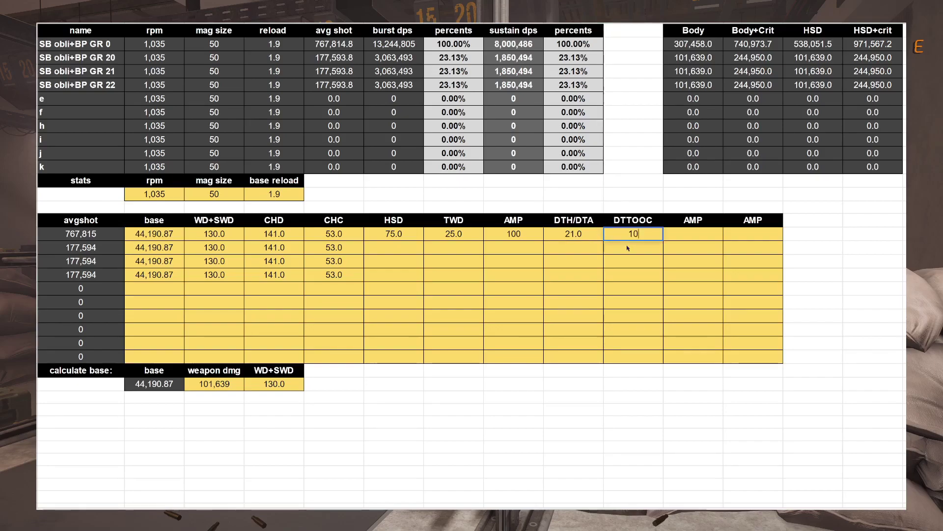
{"action": "key", "text": "Return"}
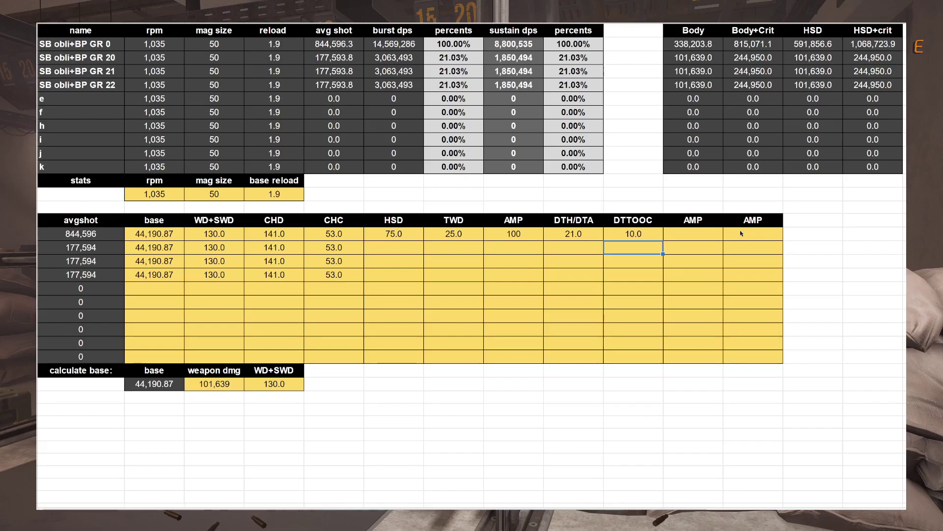
- Link the HSD inputs of the second, third and fourth avgshot rows to the first row's HSD
{"action": "left_click", "coordinate": [378, 246]}
{"action": "type", "text": "="}
{"action": "left_click", "coordinate": [409, 235]}
{"action": "key", "text": "Return"}
{"action": "type", "text": "="}
{"action": "left_click", "coordinate": [410, 239]}
{"action": "key", "text": "Return"}
{"action": "type", "text": "="}
{"action": "left_click", "coordinate": [411, 240]}
{"action": "key", "text": "Return"}
- Link the TWD inputs of the second, third and fourth avgshot rows to the first row's TWD
{"action": "left_click", "coordinate": [449, 247]}
{"action": "type", "text": "="}
{"action": "left_click", "coordinate": [461, 236]}
{"action": "key", "text": "Return"}
{"action": "type", "text": "="}
{"action": "left_click", "coordinate": [462, 236]}
{"action": "key", "text": "Return"}
{"action": "type", "text": "="}
{"action": "left_click", "coordinate": [469, 235]}
{"action": "key", "text": "Return"}
- Link the first AMP column's inputs in the second, third and fourth avgshot rows to the first row's AMP
{"action": "left_click", "coordinate": [512, 247]}
{"action": "type", "text": "="}
{"action": "left_click", "coordinate": [516, 235]}
{"action": "key", "text": "Return"}
{"action": "type", "text": "="}
{"action": "left_click", "coordinate": [516, 236]}
{"action": "key", "text": "Return"}
{"action": "type", "text": "="}
{"action": "left_click", "coordinate": [516, 236]}
{"action": "key", "text": "Return"}
- Link the DTH/DTA inputs of the second, third and fourth avgshot rows to the first row's DTH/DTA
{"action": "left_click", "coordinate": [569, 248]}
{"action": "type", "text": "="}
{"action": "left_click", "coordinate": [585, 235]}
{"action": "key", "text": "Return"}
{"action": "type", "text": "="}
{"action": "left_click", "coordinate": [586, 234]}
{"action": "key", "text": "Return"}
{"action": "type", "text": "="}
{"action": "left_click", "coordinate": [586, 234]}
{"action": "key", "text": "Return"}
- Link the DTTOOC inputs of the second, third and fourth avgshot rows to the first row's DTTOOC
{"action": "left_click", "coordinate": [639, 237]}
{"action": "left_click", "coordinate": [638, 248]}
{"action": "type", "text": "="}
{"action": "left_click", "coordinate": [638, 234]}
{"action": "key", "text": "Return"}
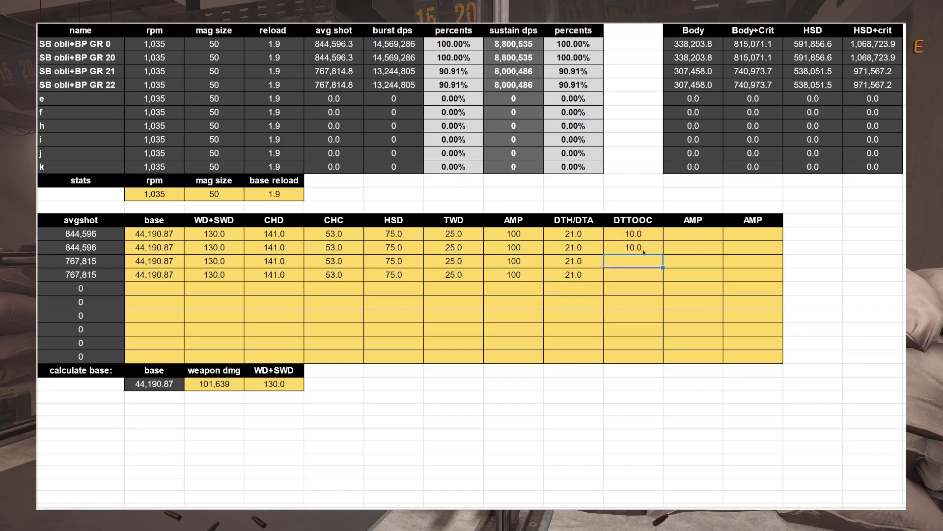
{"action": "type", "text": "="}
{"action": "left_click", "coordinate": [638, 234]}
{"action": "key", "text": "Return"}
{"action": "type", "text": "="}
{"action": "left_click", "coordinate": [642, 236]}
{"action": "key", "text": "Return"}
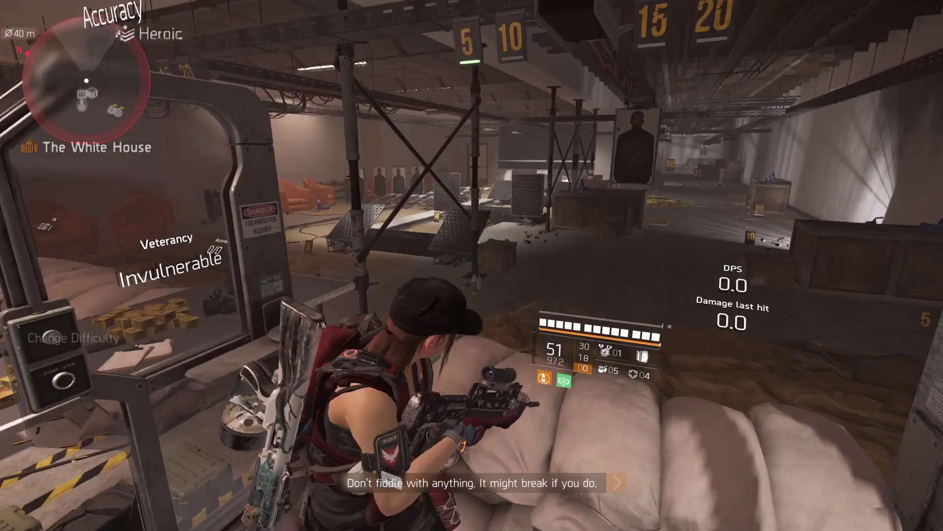
- Equip the expertise grade 22 FAMAS 2010 from the inventory and examine its Weapon Damage breakdown in the character stats
{"action": "key", "text": "i"}
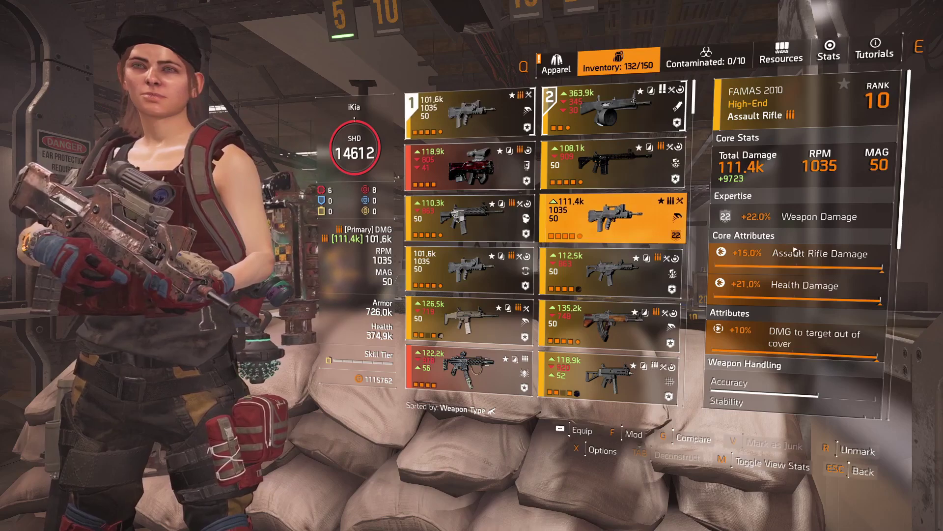
{"action": "key", "text": "space"}
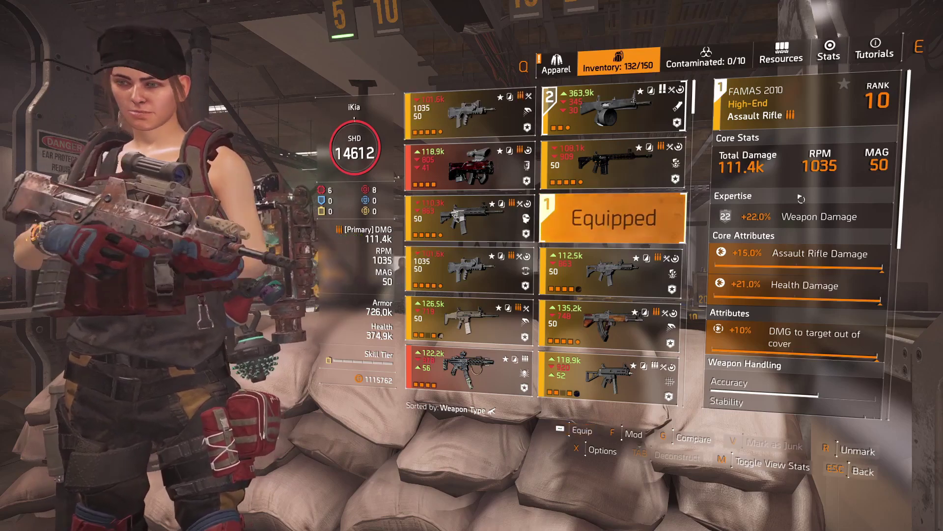
{"action": "left_click", "coordinate": [829, 55]}
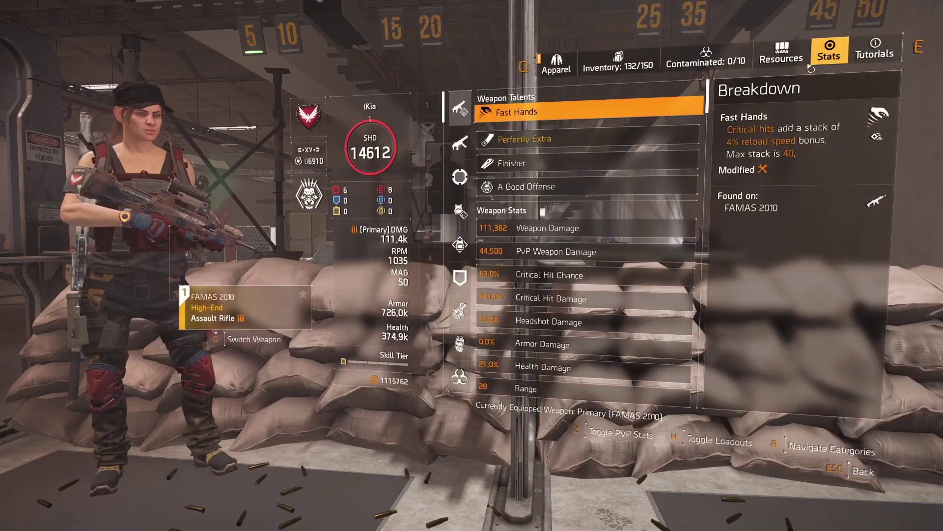
{"action": "mouse_move", "coordinate": [502, 233]}
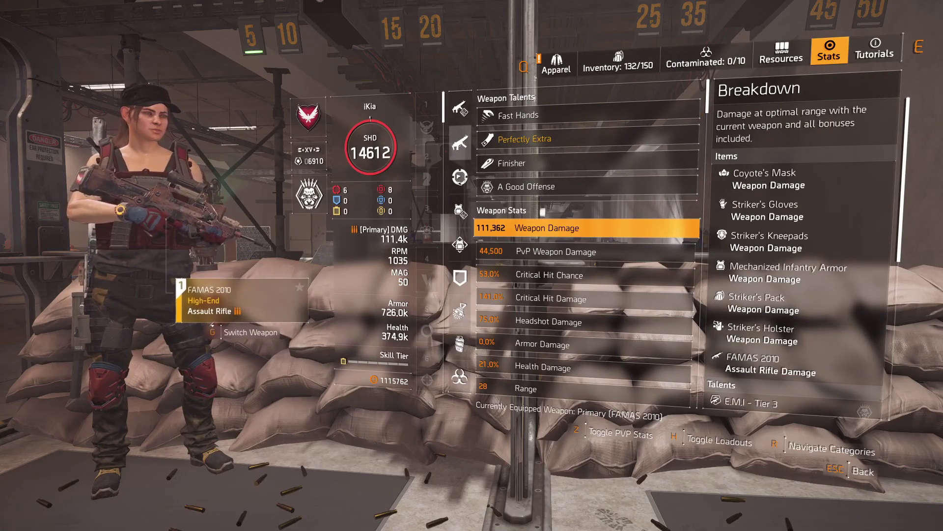
{"action": "left_click", "coordinate": [460, 177]}
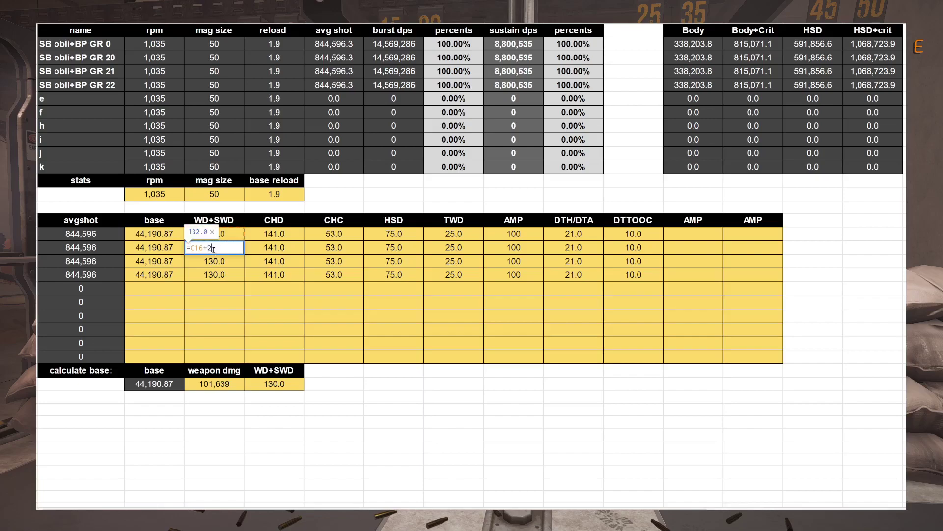
- In the spreadsheet, set WD+SWD of the second, third and fourth avgshot rows to =C16+20, =C16+21 and =C16+22
{"action": "key", "text": "Return"}
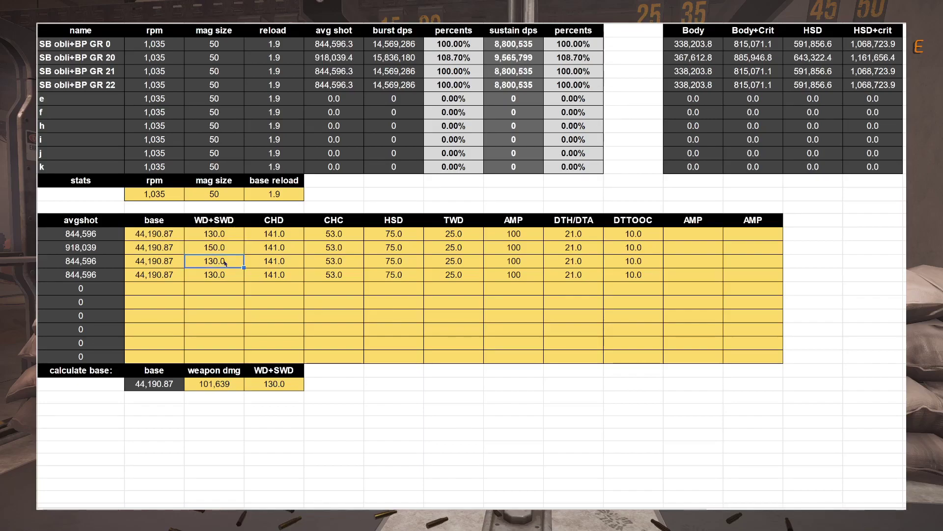
{"action": "type", "text": "=C16+21"}
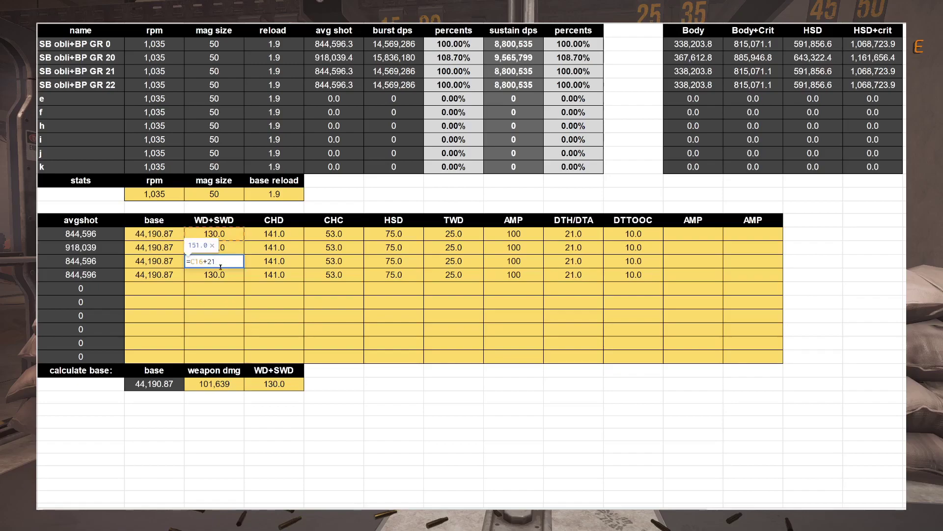
{"action": "key", "text": "Return"}
{"action": "type", "text": "=C16"}
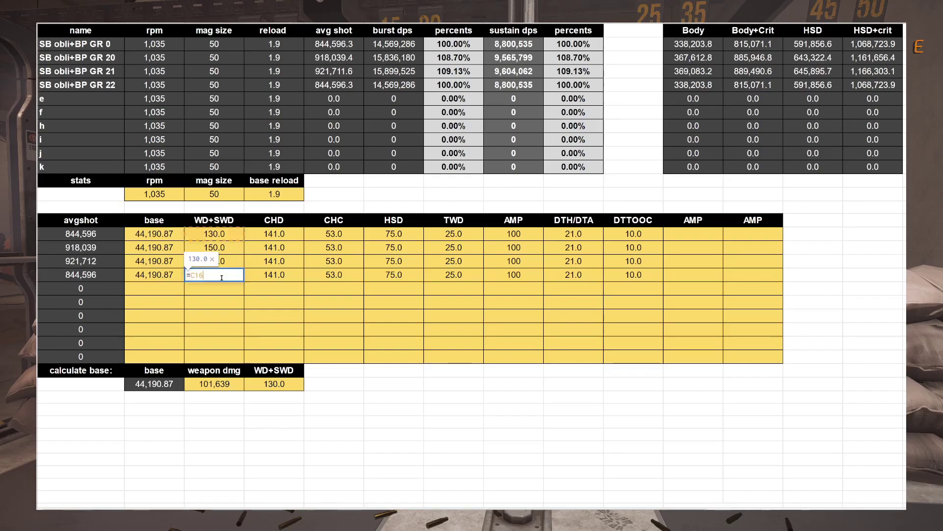
{"action": "type", "text": "+22"}
{"action": "key", "text": "Return"}
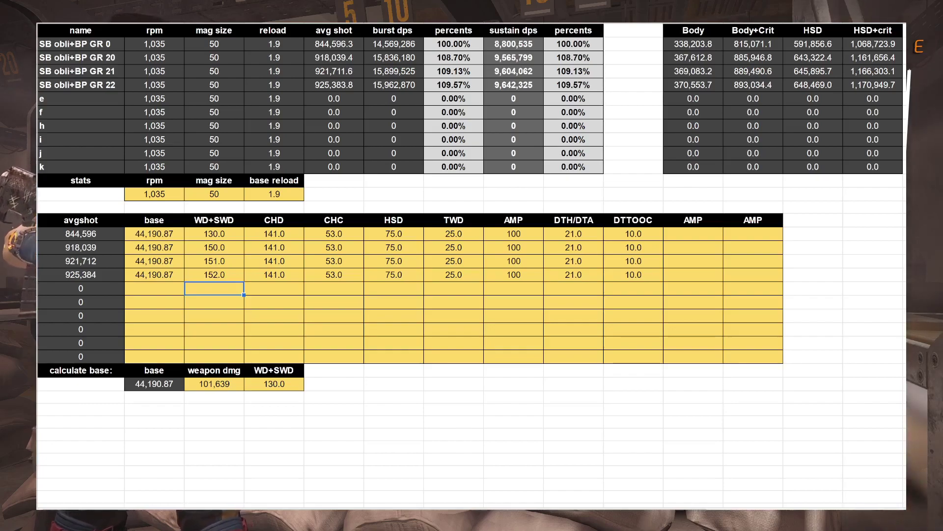
- Examine the Body, Body+Crit and HSD results for the GR 0 row
{"action": "left_click", "coordinate": [656, 57]}
{"action": "left_click", "coordinate": [689, 45]}
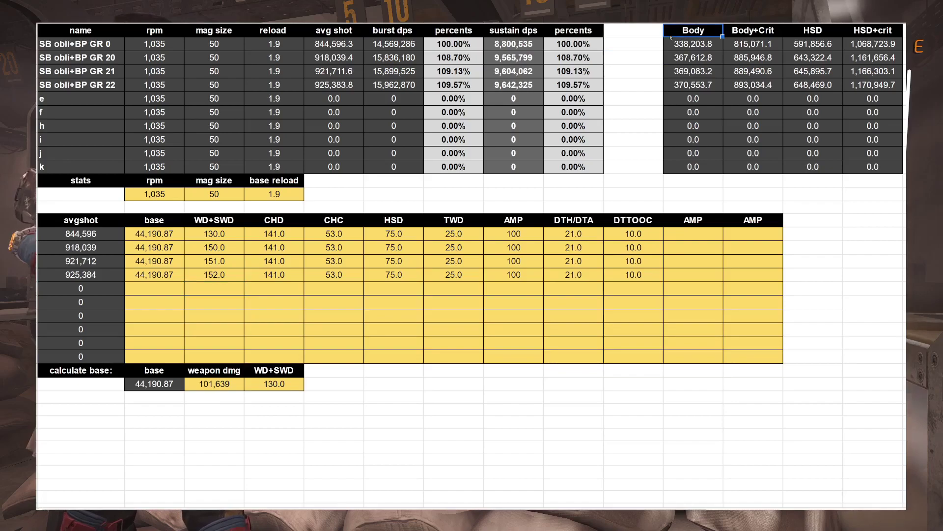
{"action": "left_click", "coordinate": [757, 49]}
{"action": "left_click", "coordinate": [827, 49]}
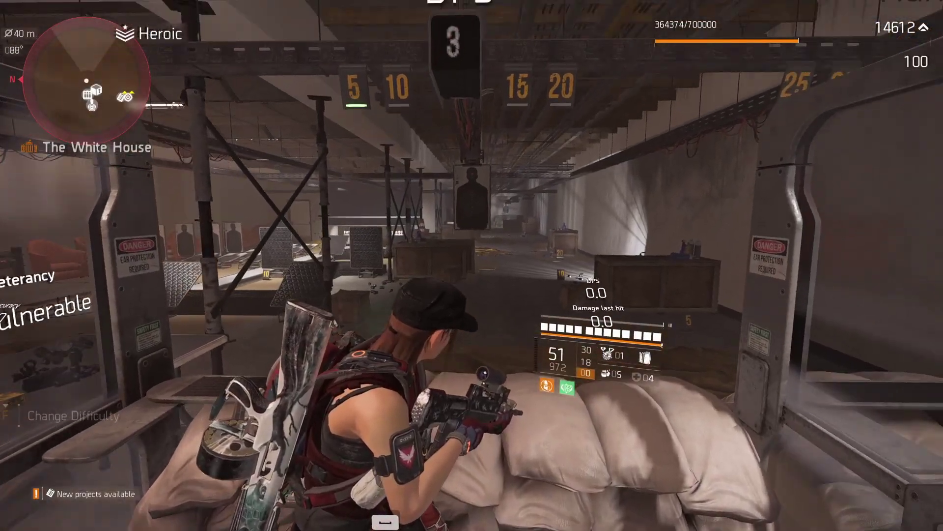
- In The Division 2, enable Damage Numbers in the chat's Combat Info settings and return to the shooting range
{"action": "right_click", "coordinate": [471, 266]}
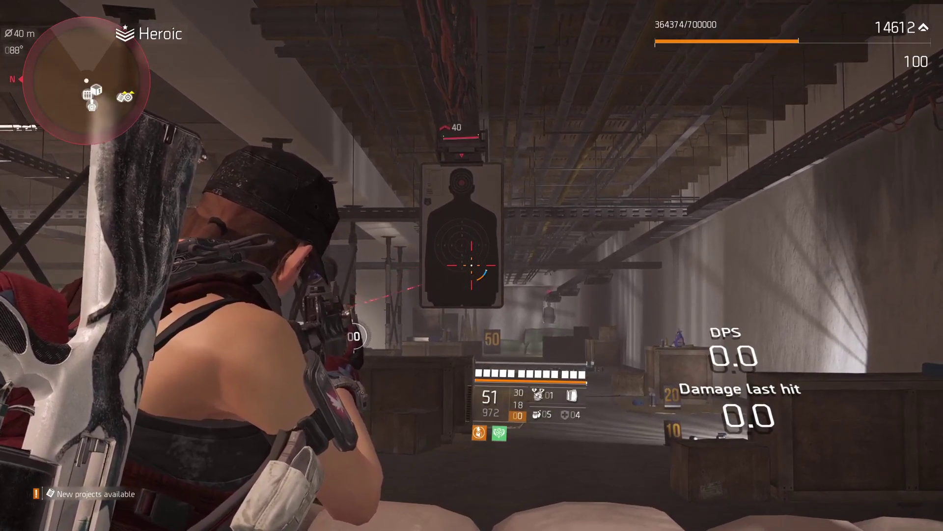
{"action": "key", "text": "Return"}
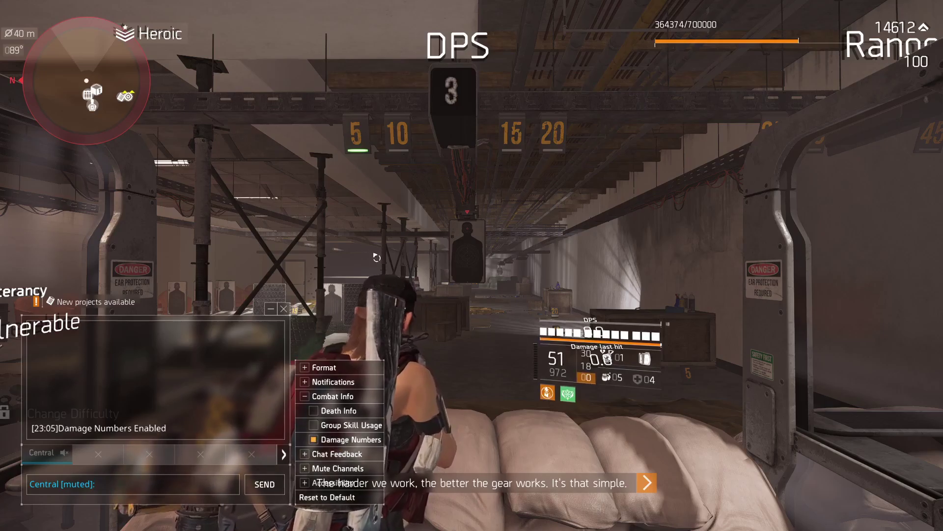
{"action": "key", "text": "Escape"}
- Fire body shots at the range target with the FAMAS 2010 to log its damage, and reload the weapon
{"action": "right_click", "coordinate": [472, 265]}
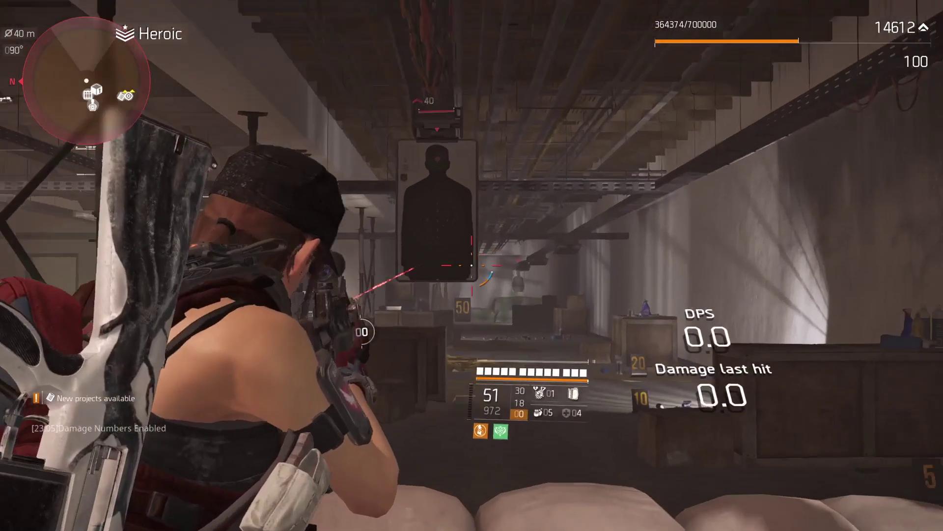
{"action": "left_click", "coordinate": [471, 265]}
{"action": "left_click", "coordinate": [471, 265]}
{"action": "left_click", "coordinate": [471, 265]}
{"action": "left_click", "coordinate": [471, 265]}
{"action": "left_click", "coordinate": [471, 265]}
{"action": "left_click", "coordinate": [471, 266]}
{"action": "left_click", "coordinate": [471, 265]}
{"action": "left_click", "coordinate": [471, 265]}
{"action": "left_click", "coordinate": [471, 265]}
{"action": "left_click", "coordinate": [471, 265]}
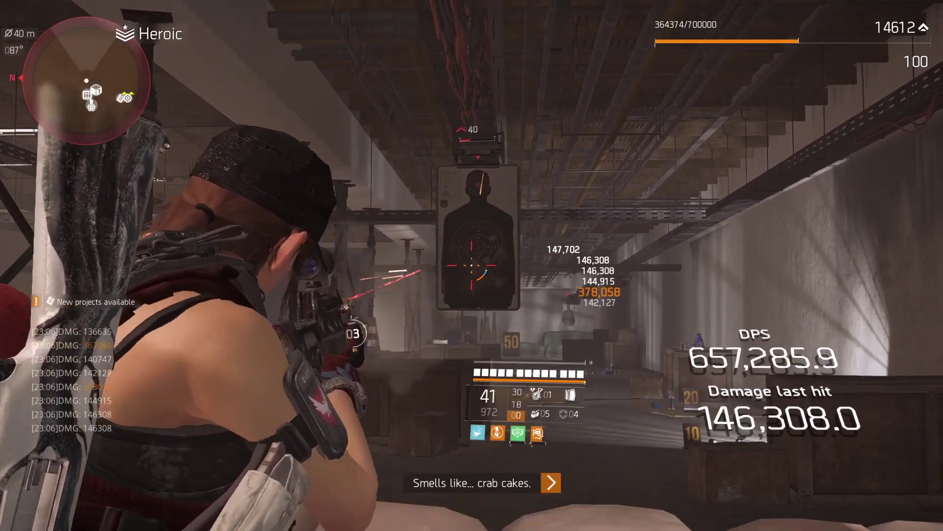
{"action": "left_click", "coordinate": [472, 266]}
{"action": "left_click", "coordinate": [471, 265]}
{"action": "left_click", "coordinate": [471, 265]}
{"action": "left_click", "coordinate": [472, 265]}
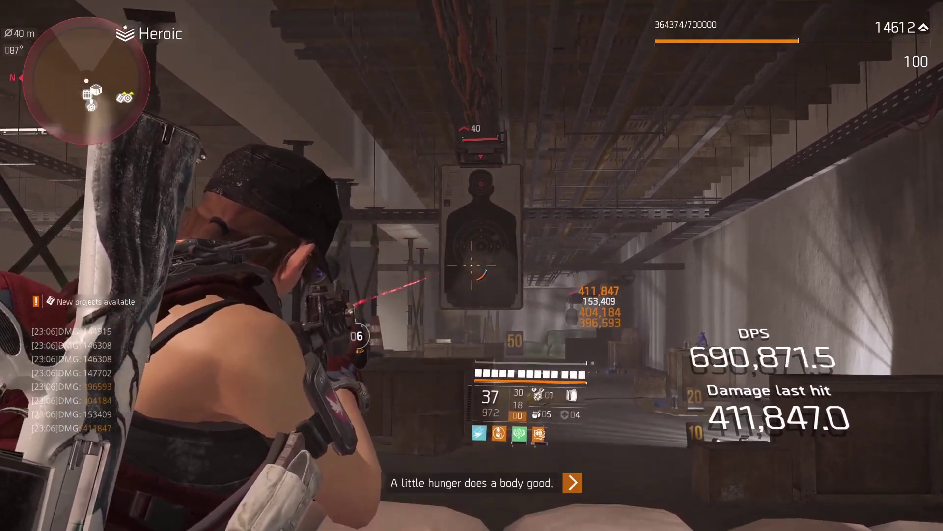
{"action": "key", "text": "r"}
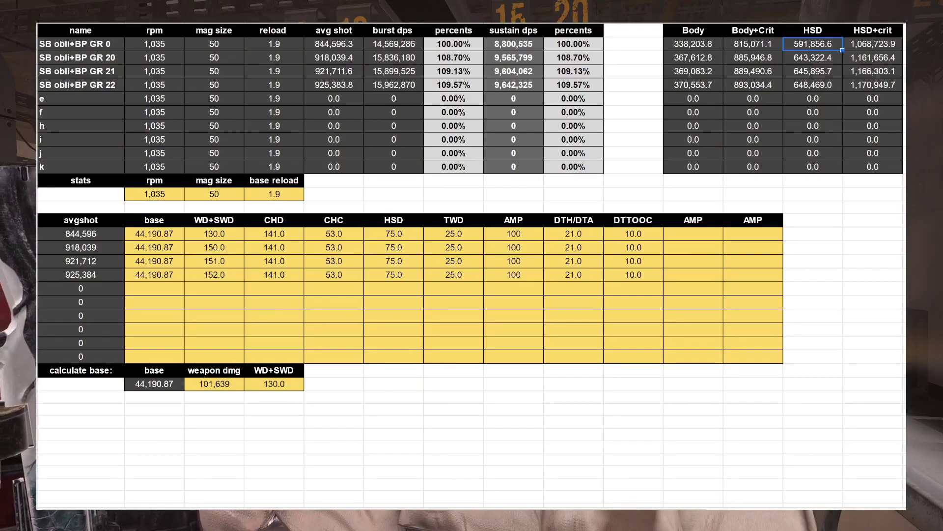
- Check the GR 0 row's Body result, fire the secondary weapon at the target, and repeat the body shots with the FAMAS 2010
{"action": "key", "text": "Left"}
{"action": "key", "text": "Left"}
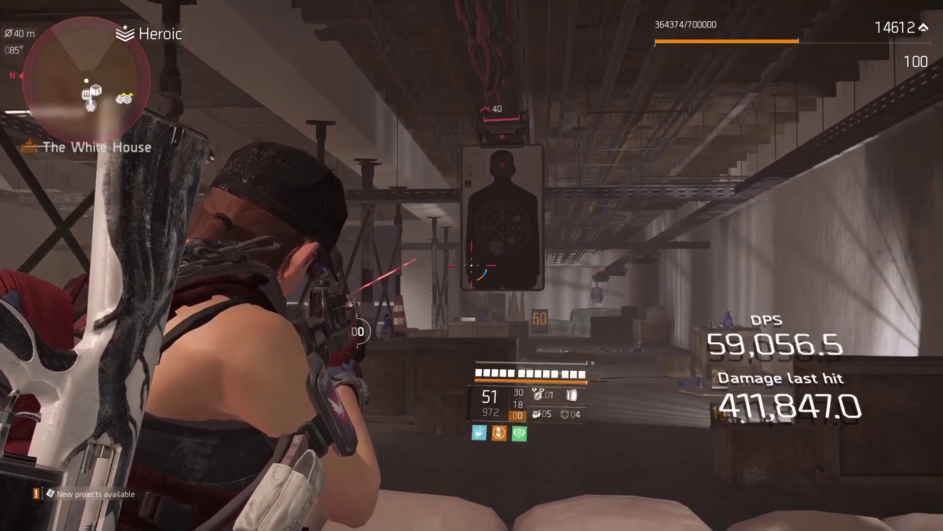
{"action": "key", "text": "2"}
{"action": "right_click", "coordinate": [471, 265]}
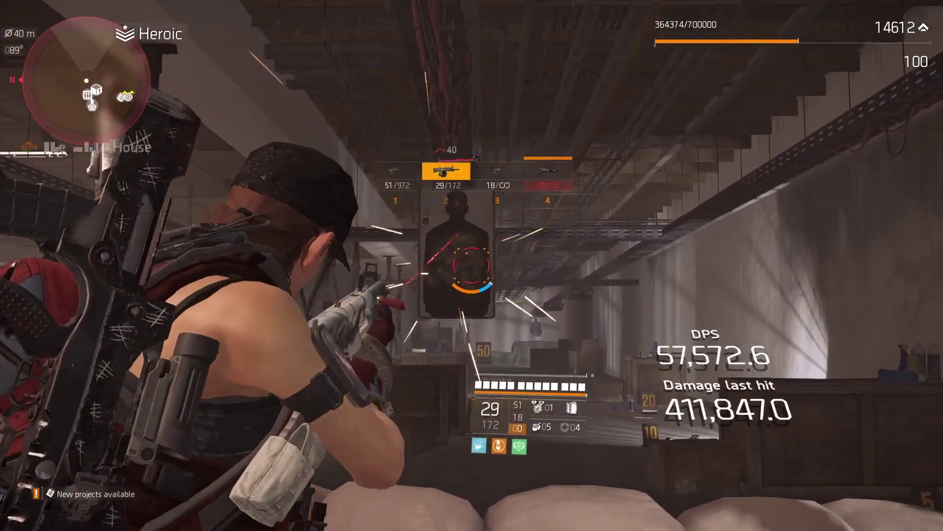
{"action": "left_click", "coordinate": [471, 265]}
{"action": "left_click_drag", "start_coordinate": [472, 265], "coordinate": [471, 266]}
{"action": "key", "text": "1"}
{"action": "right_click", "coordinate": [471, 265]}
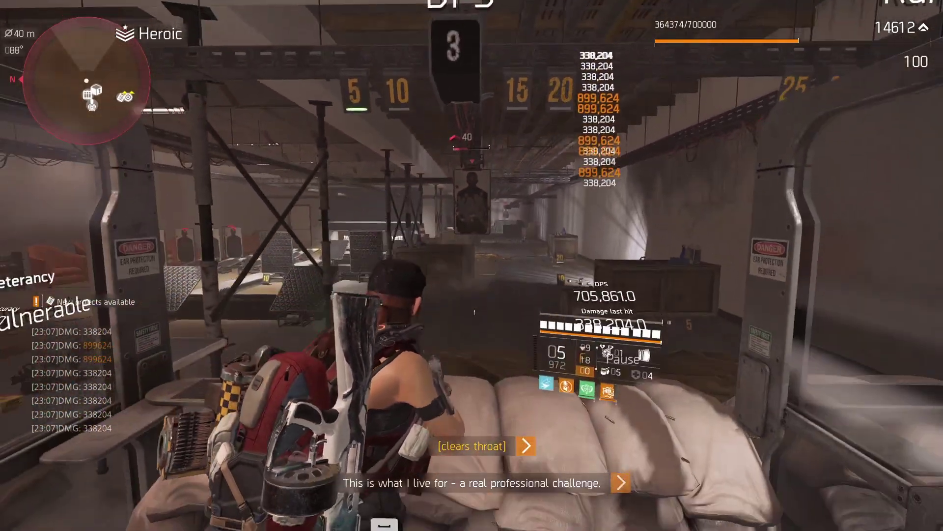
- Compare the game's damage log with the GR 0 row's Body and Body+Crit results in the spreadsheet
{"action": "key", "text": "Return"}
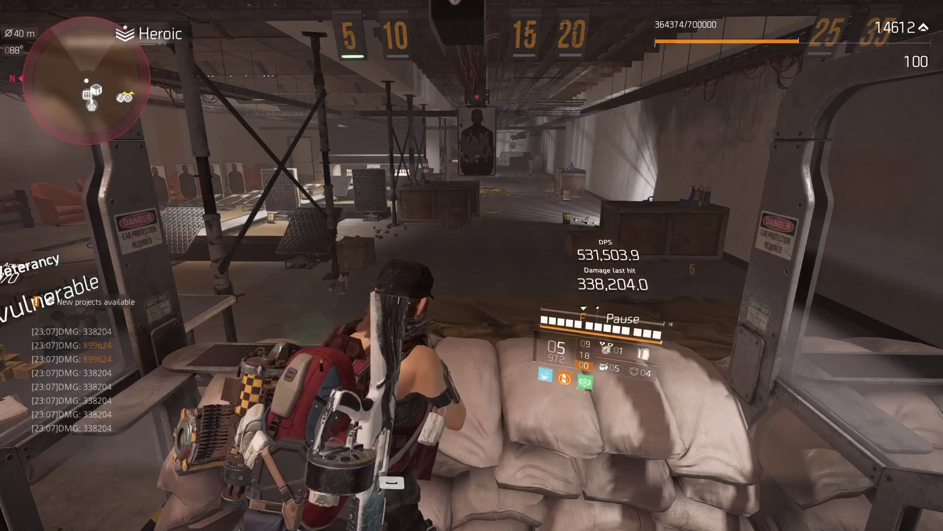
{"action": "key", "text": "Return"}
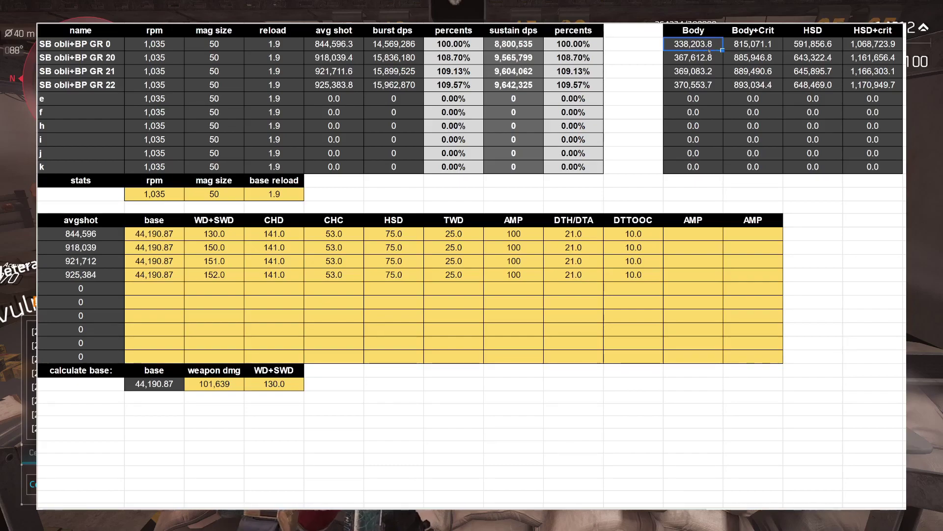
{"action": "left_click", "coordinate": [751, 48]}
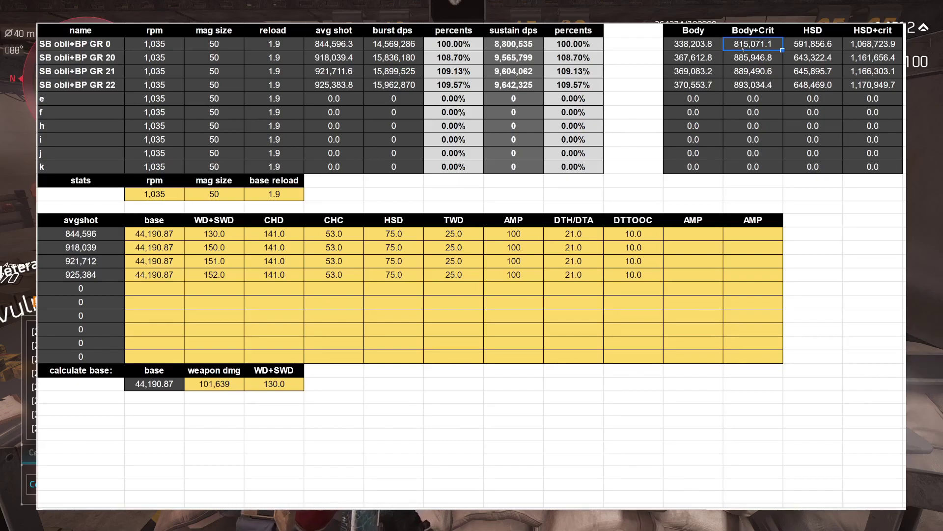
- Reload the FAMAS 2010 in the game and set the first avgshot row's CHD to =141+25 in the spreadsheet
{"action": "left_click", "coordinate": [289, 235]}
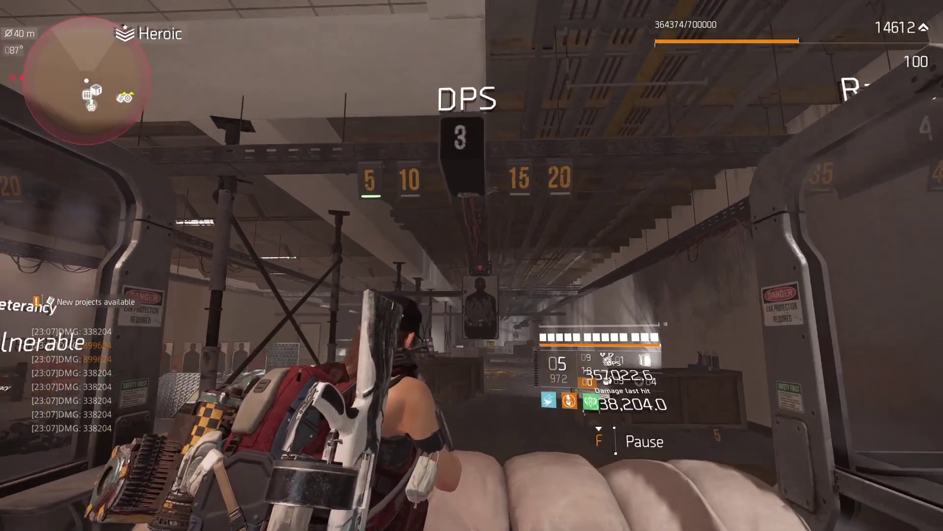
{"action": "right_click", "coordinate": [471, 265]}
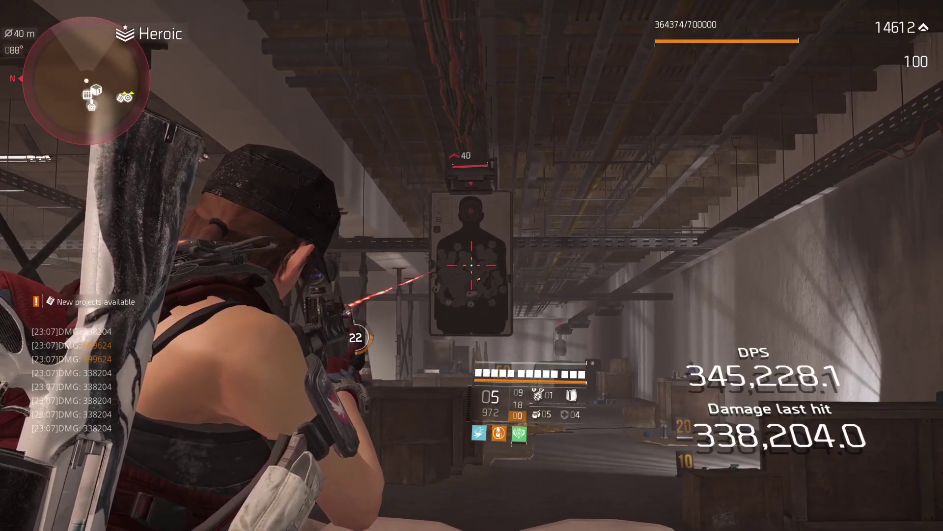
{"action": "key", "text": "r"}
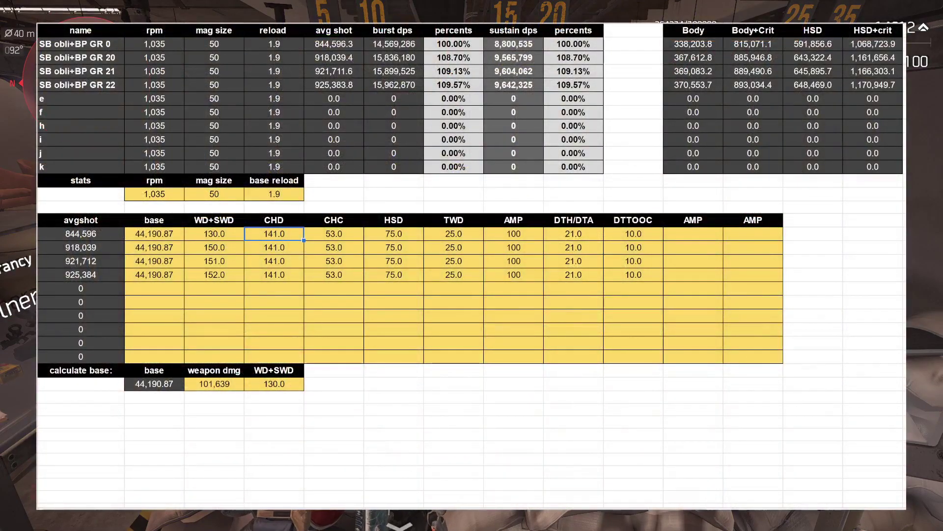
{"action": "double_click", "coordinate": [270, 235]}
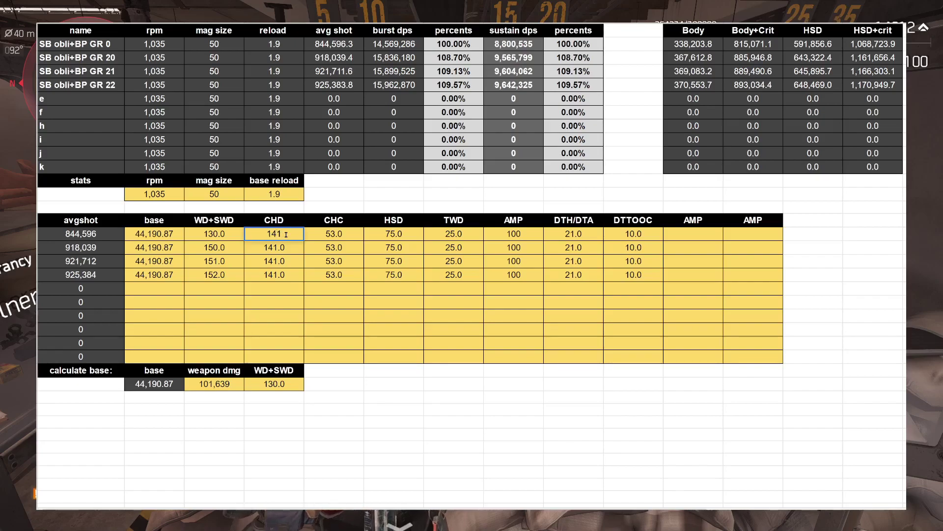
{"action": "key", "text": "Home"}
{"action": "type", "text": "="}
{"action": "key", "text": "End"}
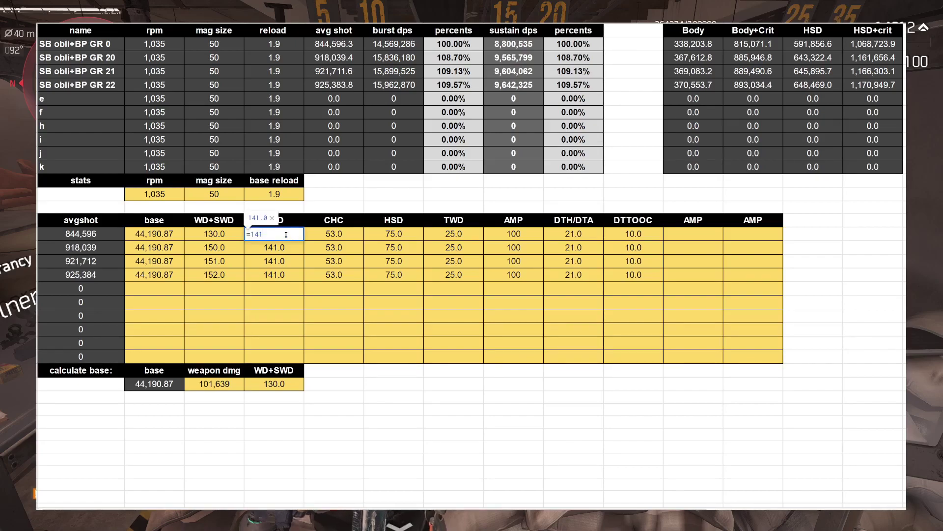
{"action": "type", "text": "+"}
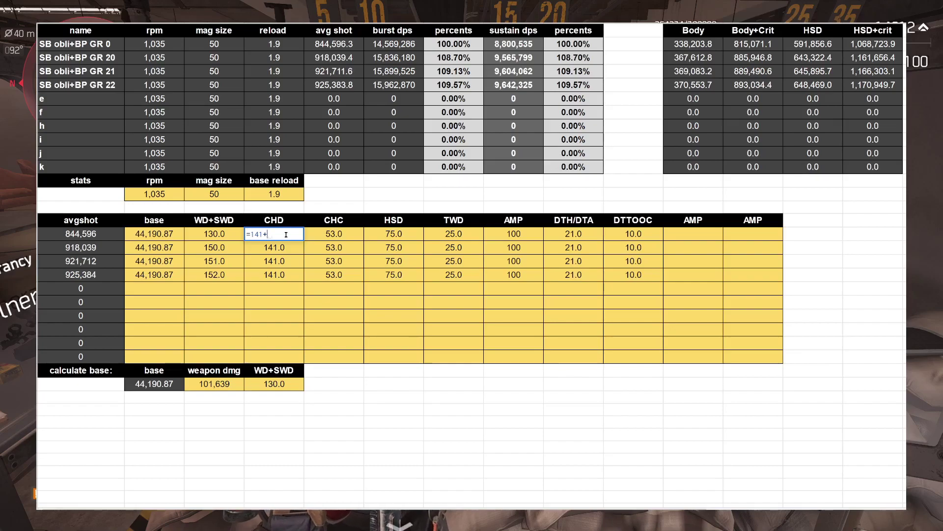
{"action": "type", "text": "25"}
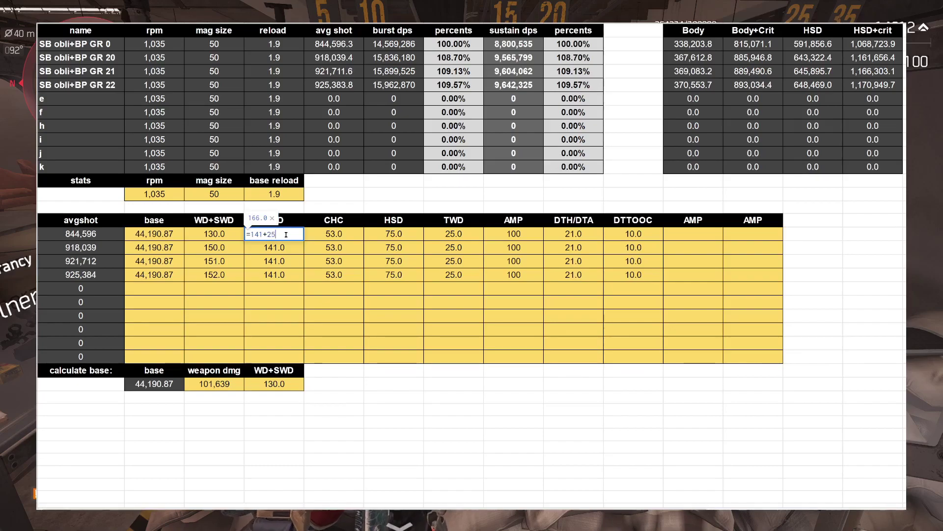
{"action": "key", "text": "Return"}
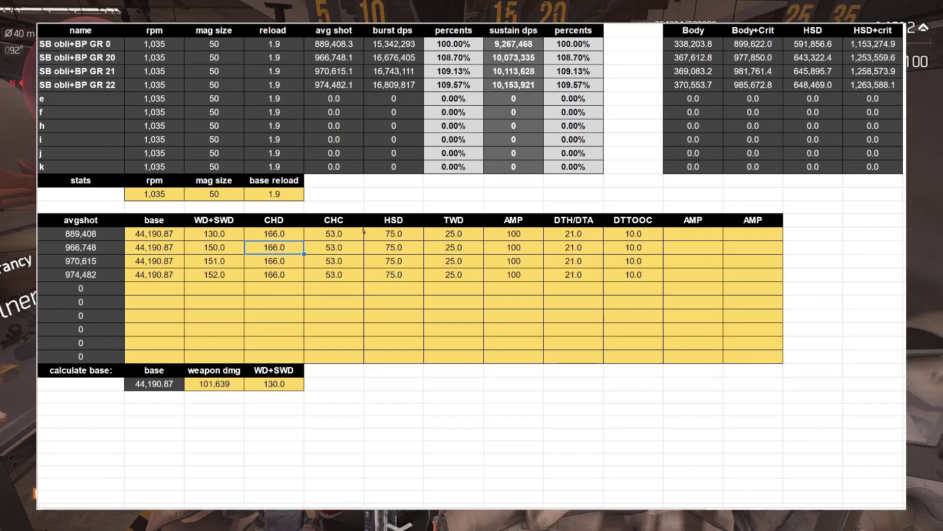
- Check the GR 0 row's Body+Crit and Body results against the logged hits, and examine the first row's AMP input
{"action": "left_click", "coordinate": [762, 44]}
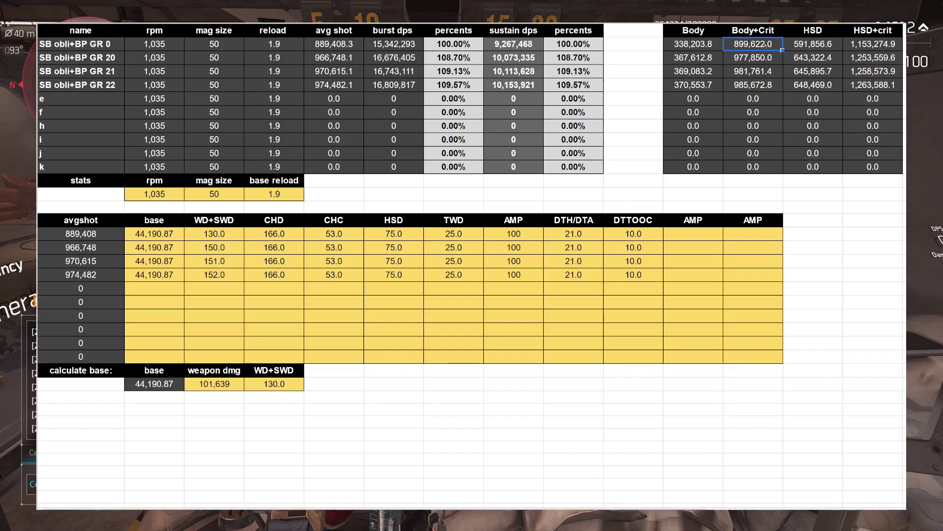
{"action": "left_click", "coordinate": [696, 46]}
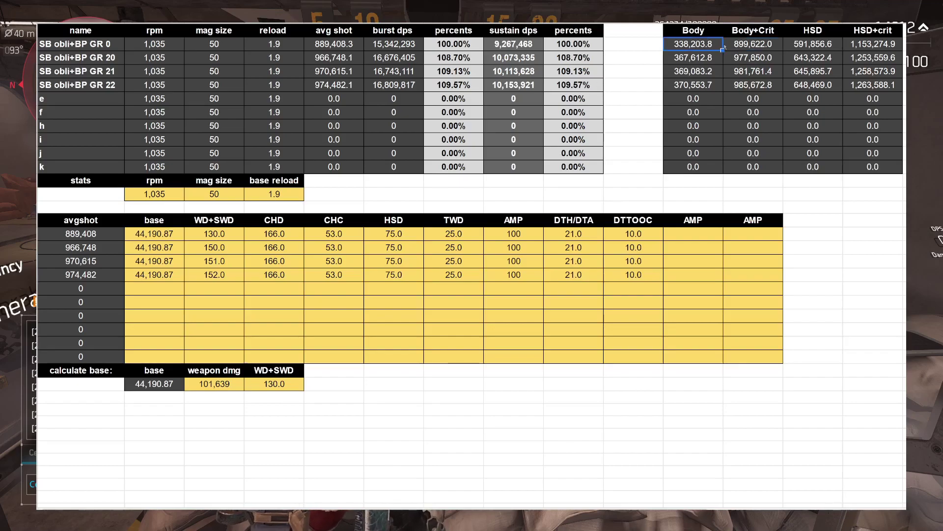
{"action": "left_click", "coordinate": [742, 44]}
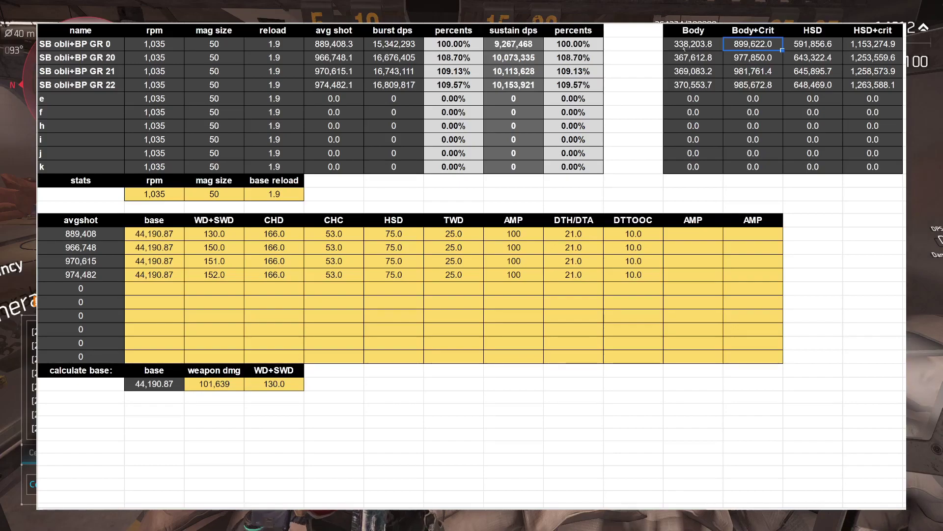
{"action": "left_click", "coordinate": [524, 234]}
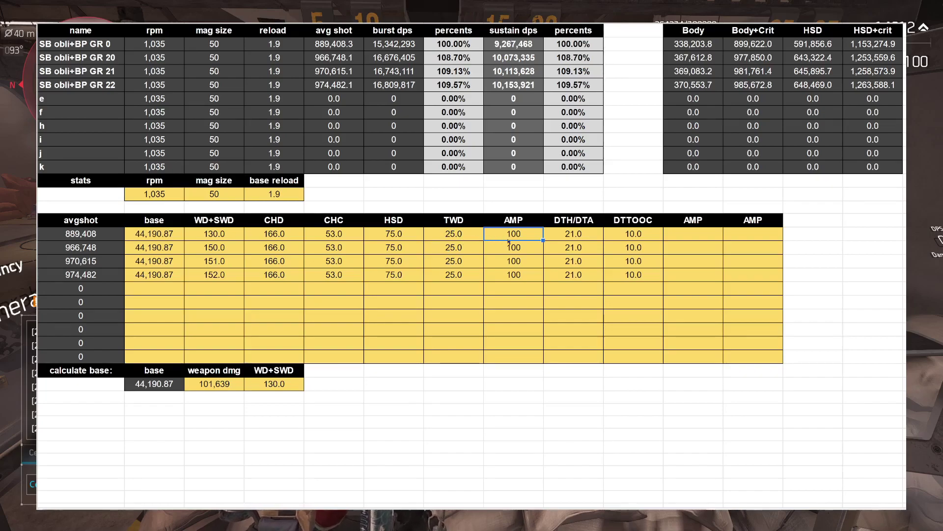
- Clear the first avgshot row's AMP value and set its TWD to 125 to try an additive bonus
{"action": "key", "text": "Delete"}
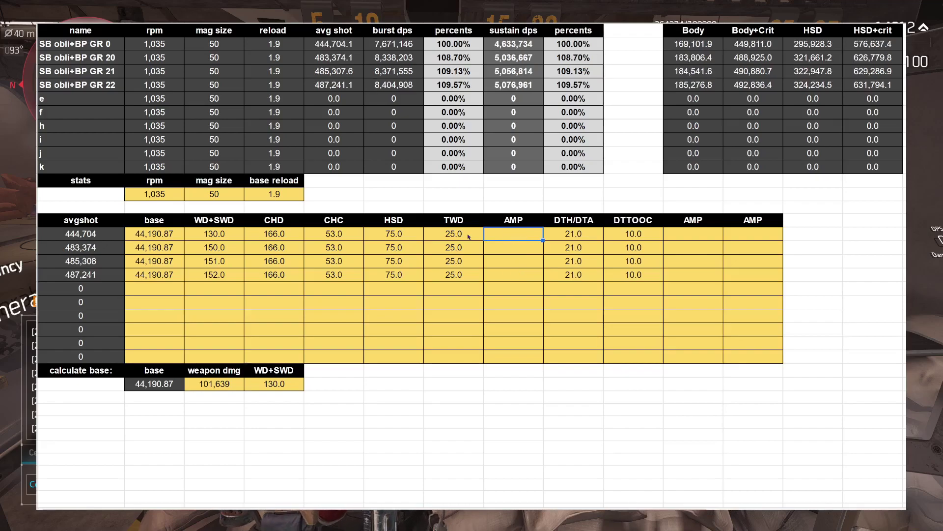
{"action": "double_click", "coordinate": [448, 234]}
{"action": "type", "text": "1"}
{"action": "left_click", "coordinate": [510, 250]}
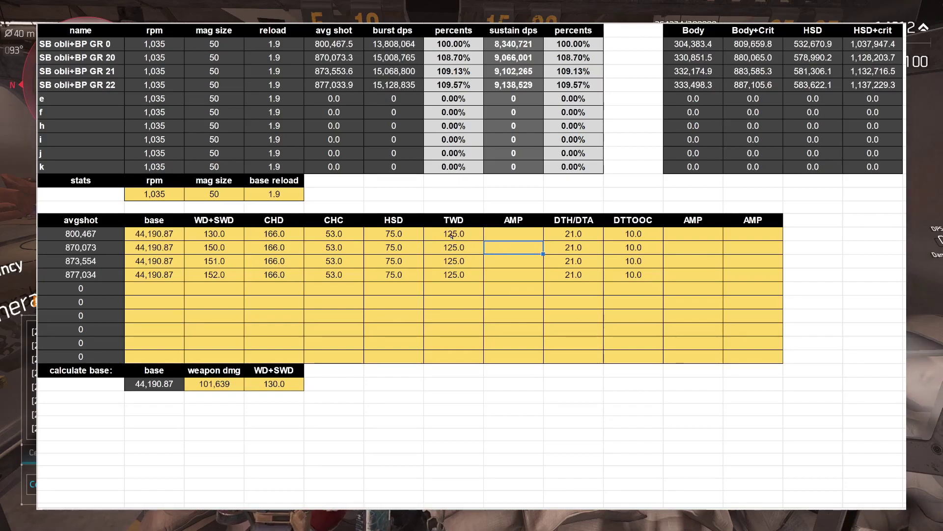
- Check the GR 0 row's Body and Body+Crit results, and undo the TWD and AMP changes
{"action": "left_click", "coordinate": [693, 44]}
{"action": "left_click", "coordinate": [752, 46]}
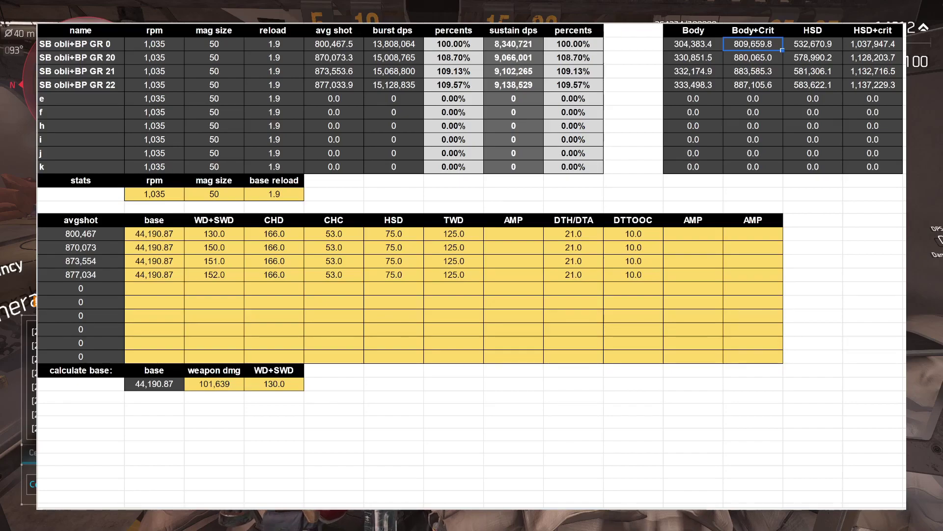
{"action": "key", "text": "ctrl+z"}
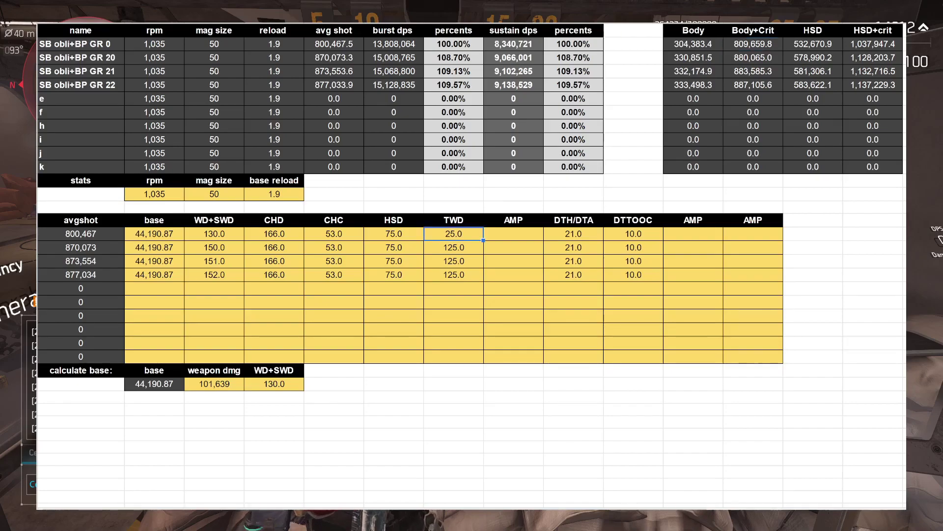
{"action": "key", "text": "ctrl+z"}
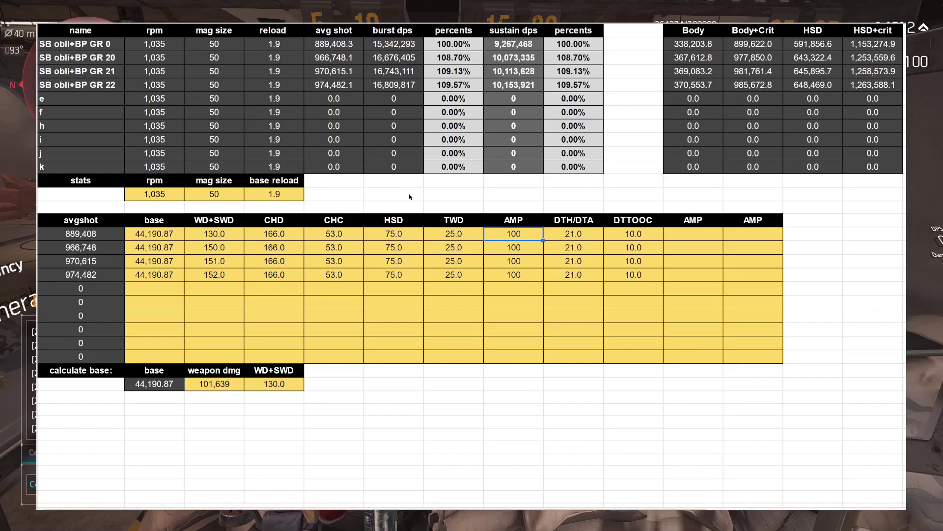
- Examine the GR 0 row's burst dps, sustain dps and rpm cells
{"action": "left_click", "coordinate": [403, 44]}
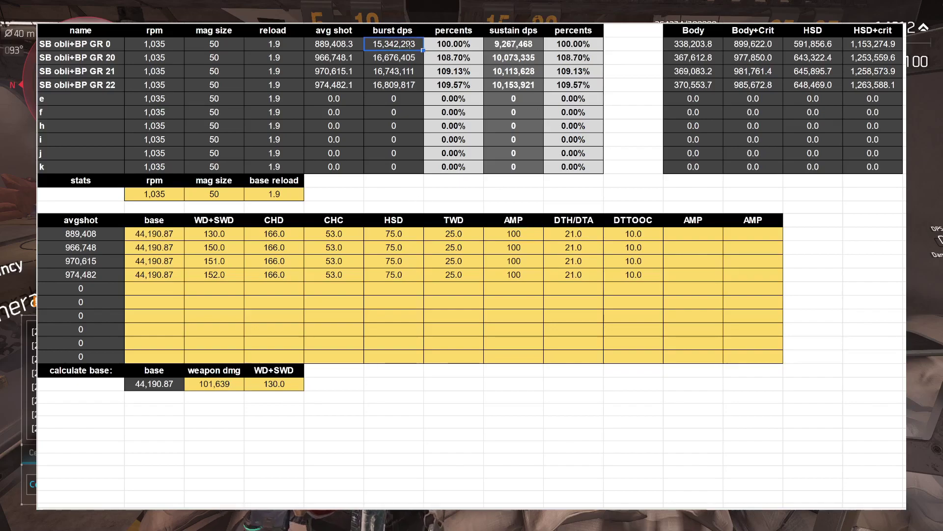
{"action": "left_click", "coordinate": [520, 46]}
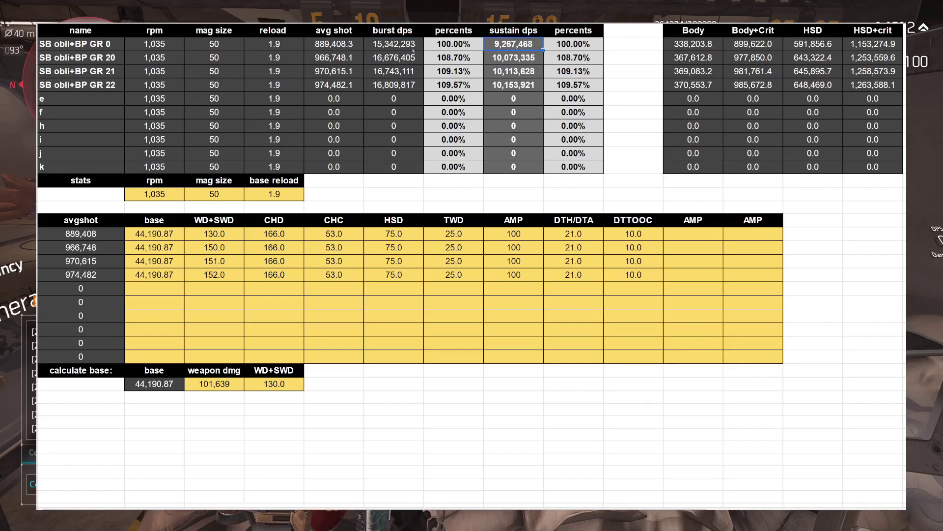
{"action": "left_click", "coordinate": [396, 49]}
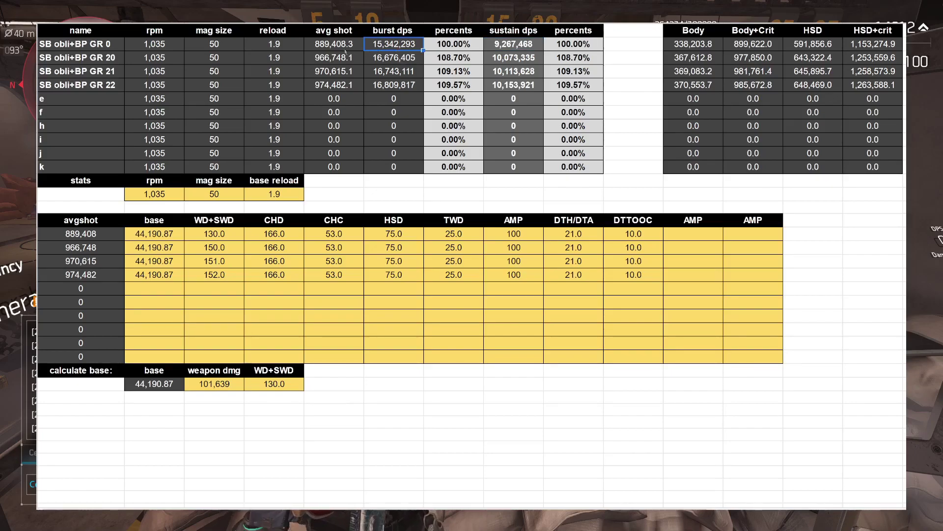
{"action": "left_click", "coordinate": [157, 49]}
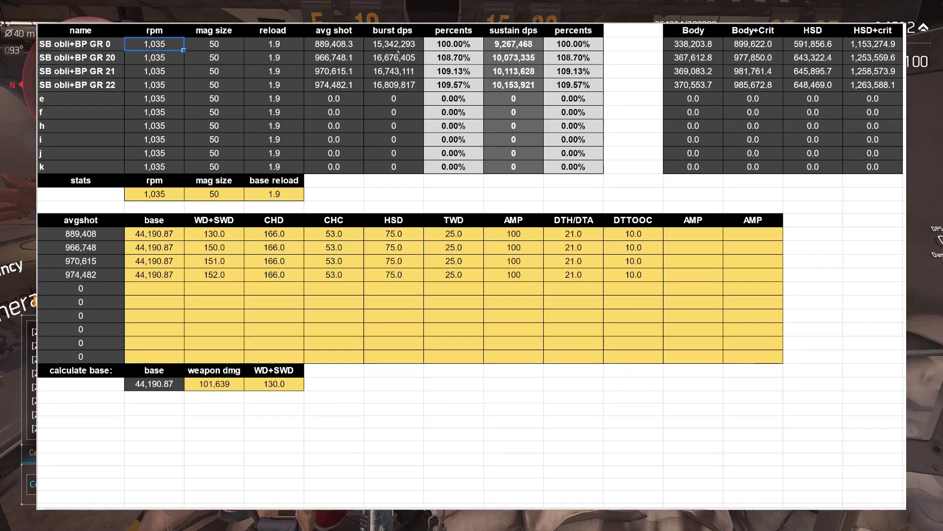
{"action": "left_click", "coordinate": [409, 46]}
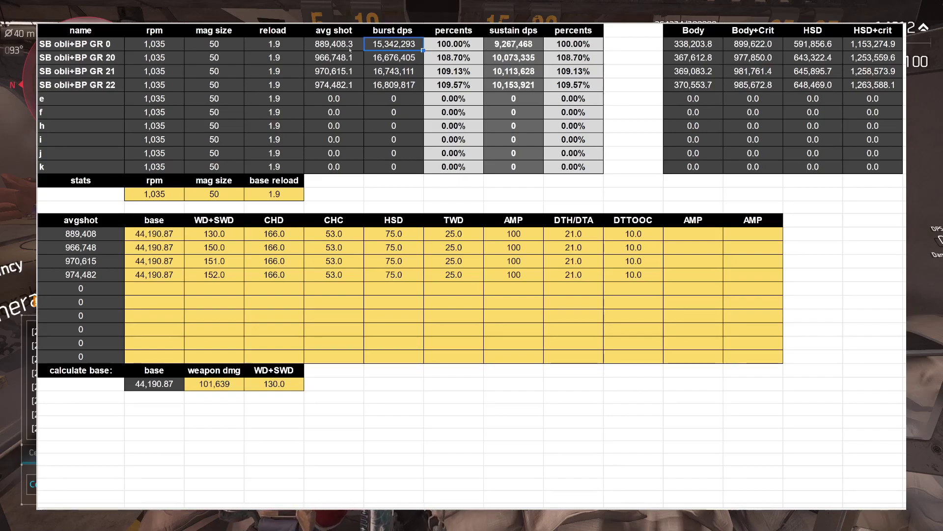
- Set the first avgshot row's HSD to 0 to test the results without headshot damage
{"action": "left_click_drag", "start_coordinate": [394, 233], "coordinate": [390, 276]}
{"action": "left_click", "coordinate": [393, 235]}
{"action": "double_click", "coordinate": [397, 235]}
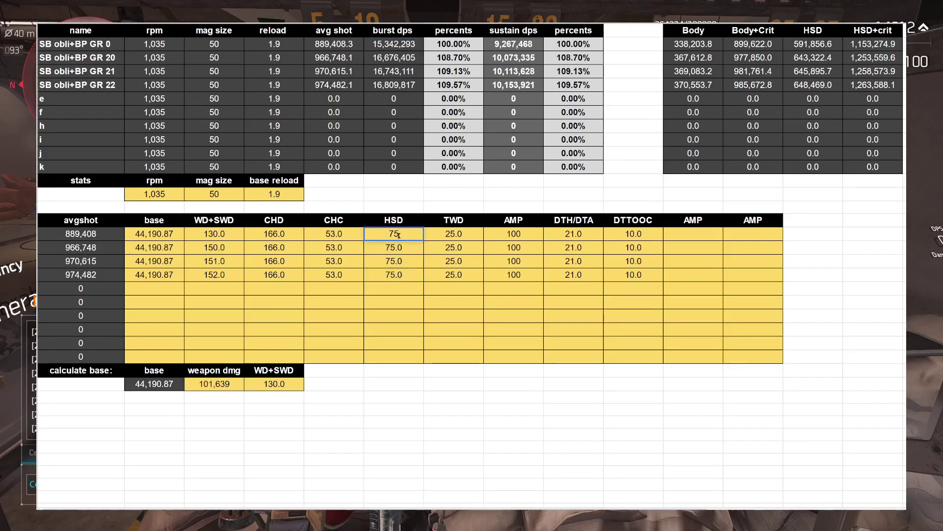
{"action": "double_click", "coordinate": [400, 234]}
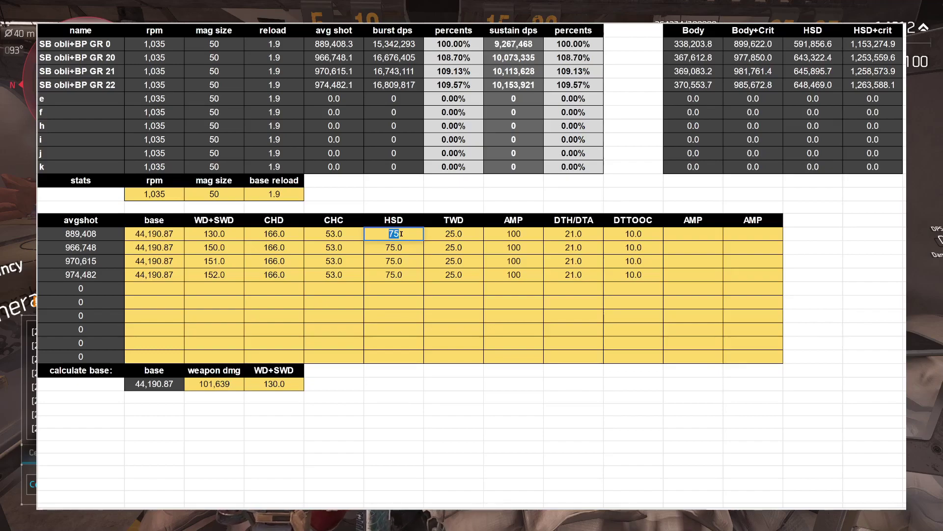
{"action": "type", "text": "0"}
{"action": "key", "text": "Return"}
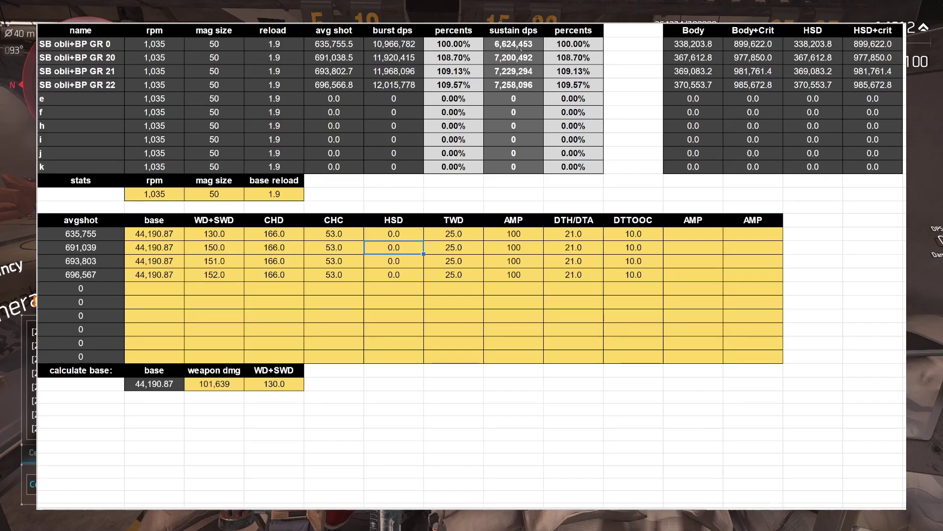
- Reopen the first row's HSD value and undo its last change
{"action": "double_click", "coordinate": [383, 235]}
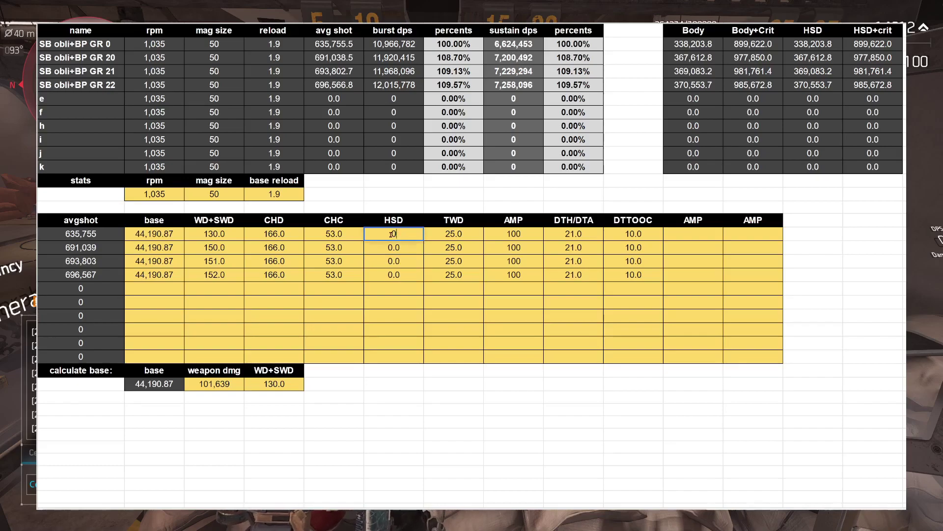
{"action": "left_click", "coordinate": [429, 199]}
{"action": "key", "text": "ctrl+z"}
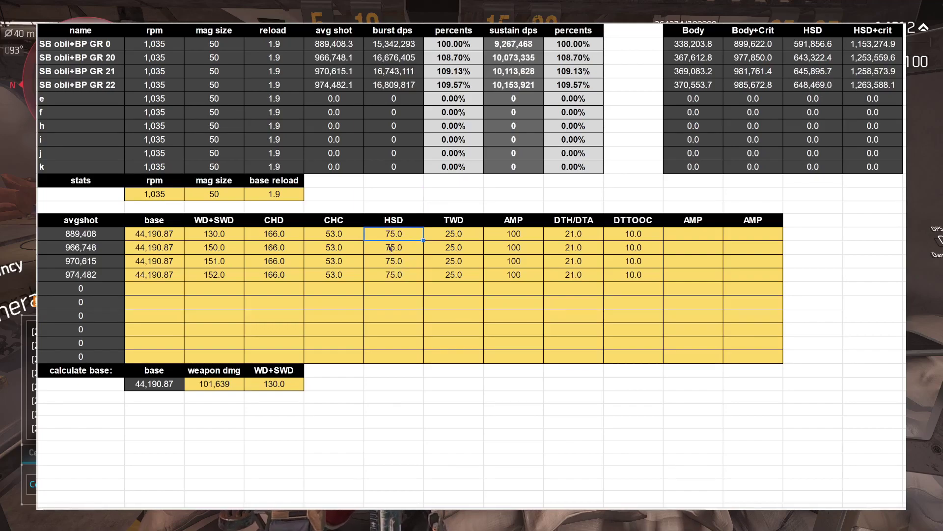
- Check the GR 0 row's burst dps and compare the sustain dps percents of GR 0 and GR 20
{"action": "left_click", "coordinate": [398, 46]}
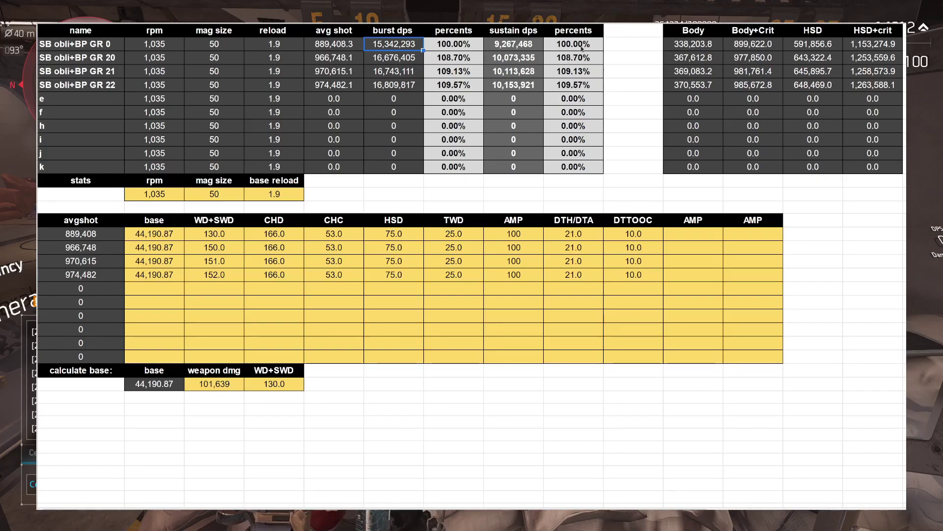
{"action": "left_click", "coordinate": [573, 46]}
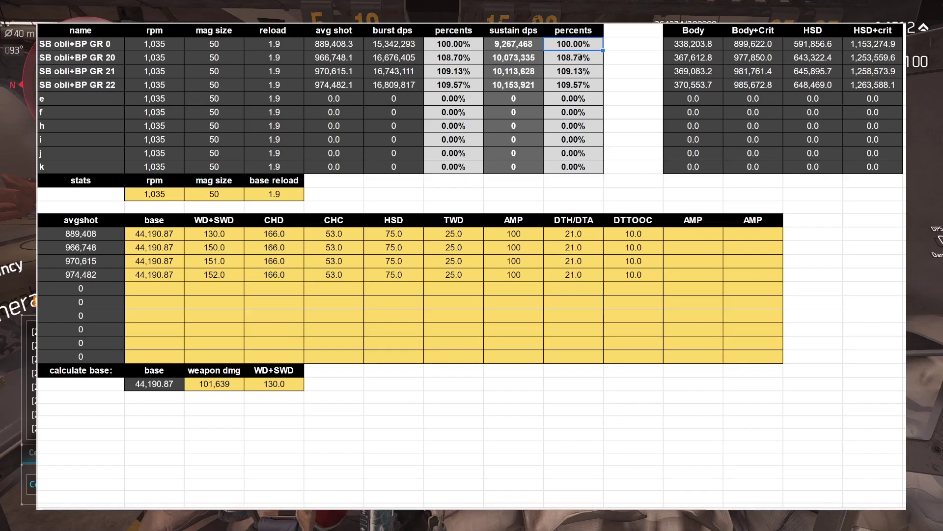
{"action": "left_click", "coordinate": [575, 63]}
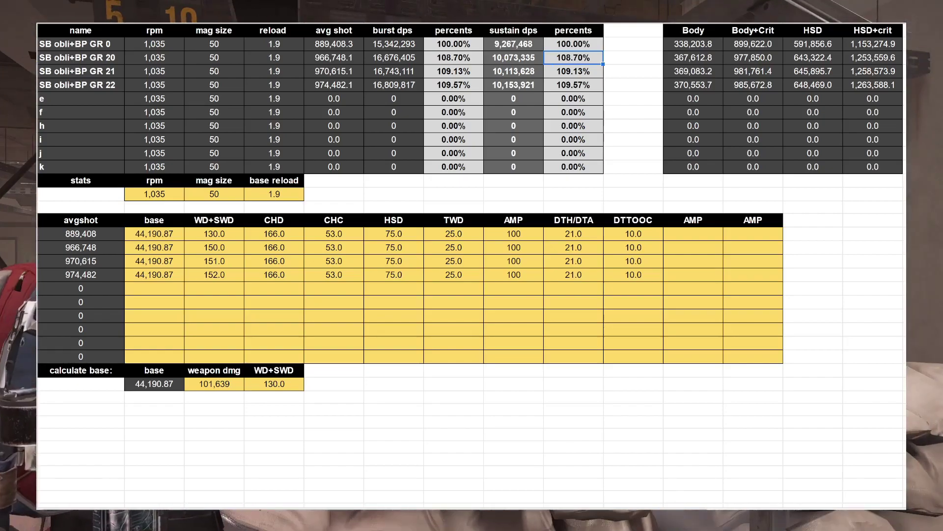
- Enter the note "55 exo" in the empty cell beside the GR 20 row's sustain dps percent
{"action": "left_click", "coordinate": [630, 61]}
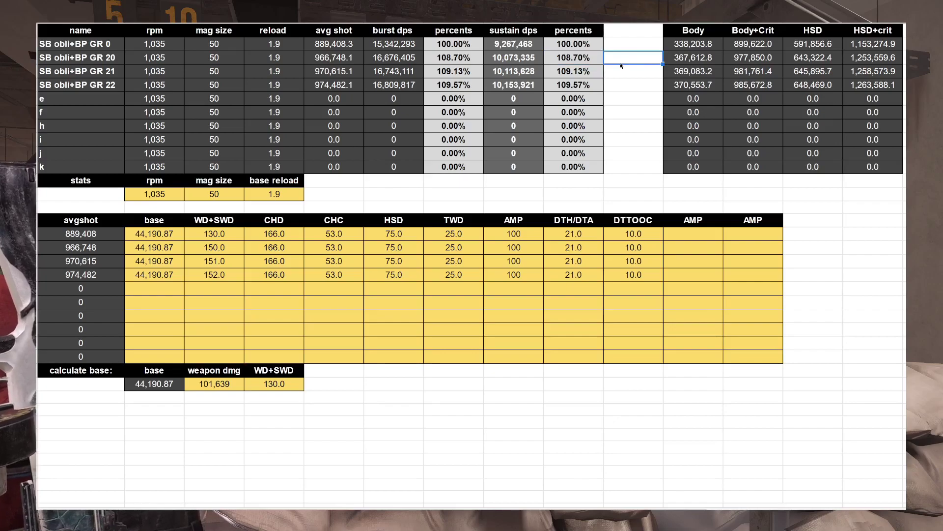
{"action": "type", "text": "55"}
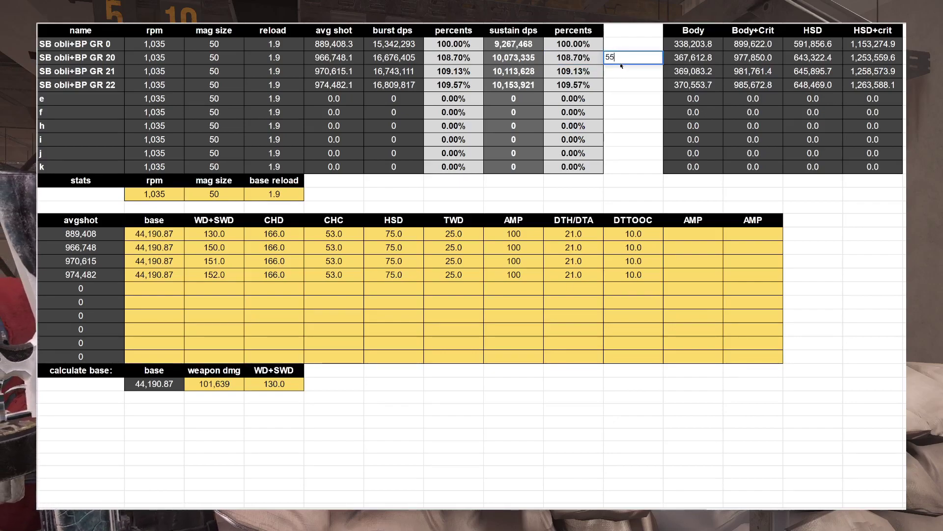
{"action": "type", "text": " exo"}
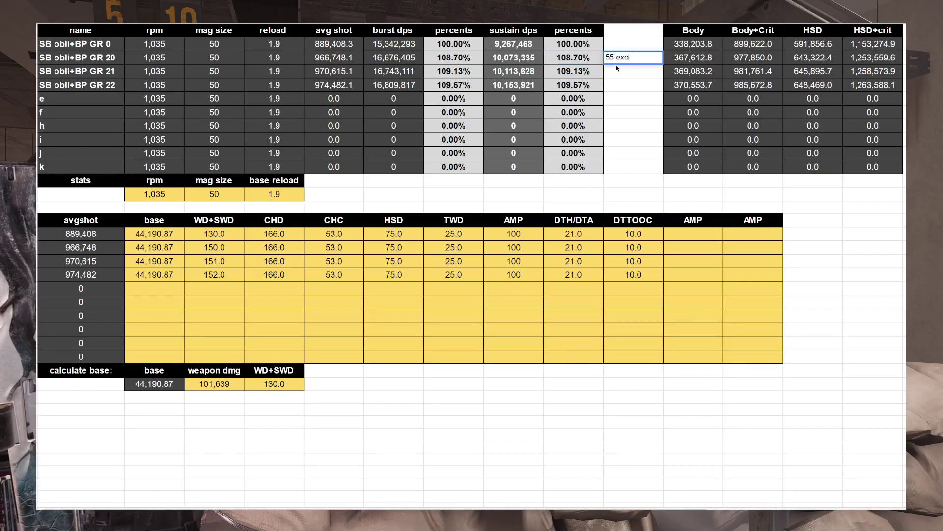
{"action": "key", "text": "Return"}
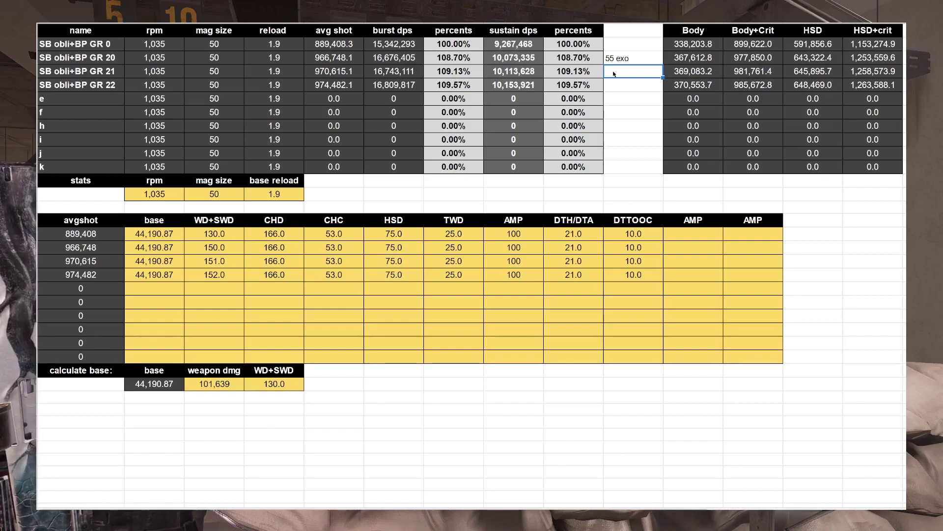
- Compare the GR 20 and GR 21 percents and enter the note "20 exo" beside the GR 21 row
{"action": "left_click", "coordinate": [567, 60]}
{"action": "left_click", "coordinate": [569, 76]}
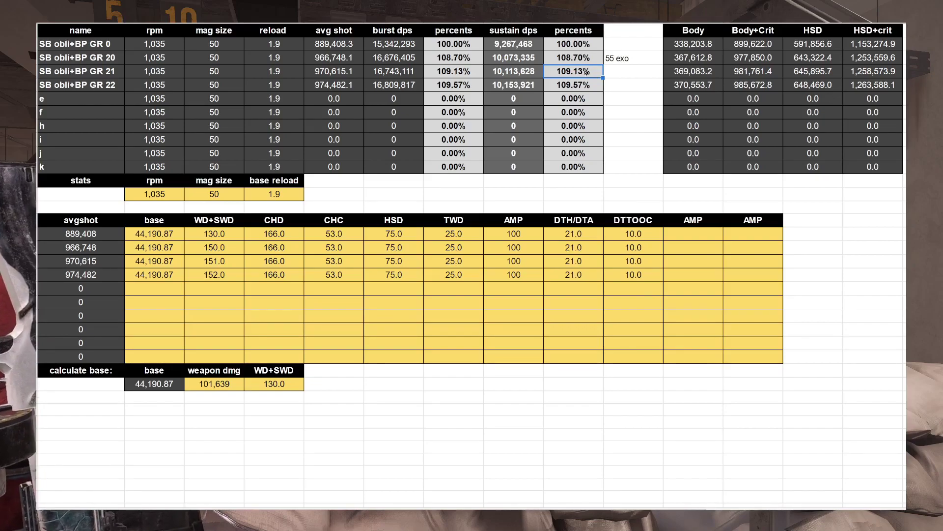
{"action": "left_click", "coordinate": [618, 75]}
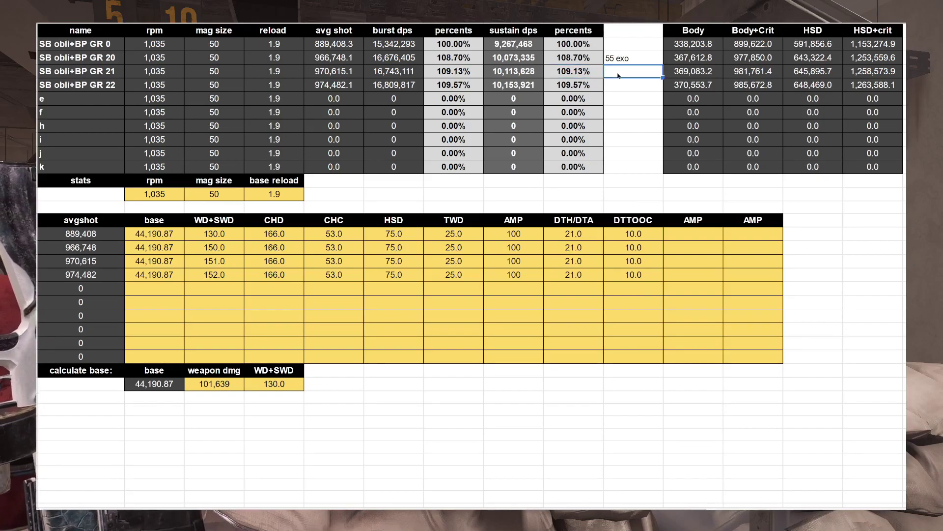
{"action": "type", "text": "20 exo"}
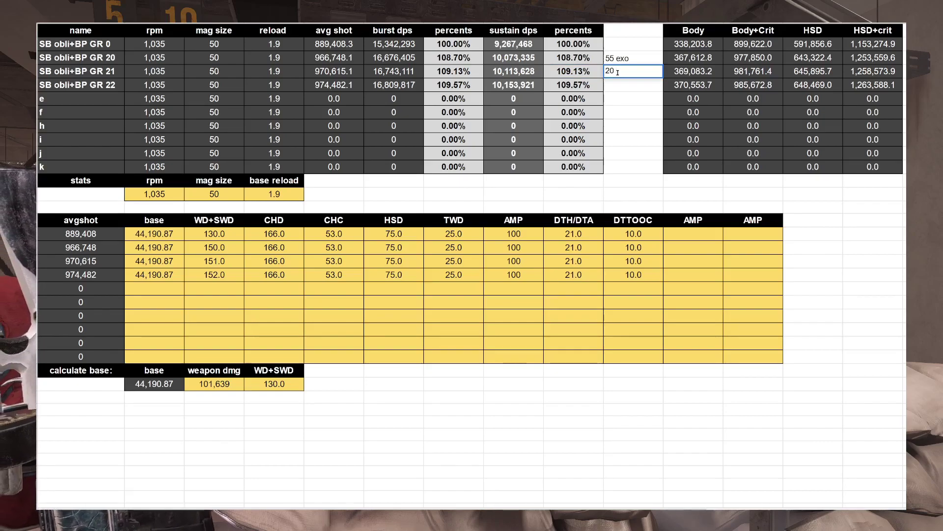
{"action": "key", "text": "Return"}
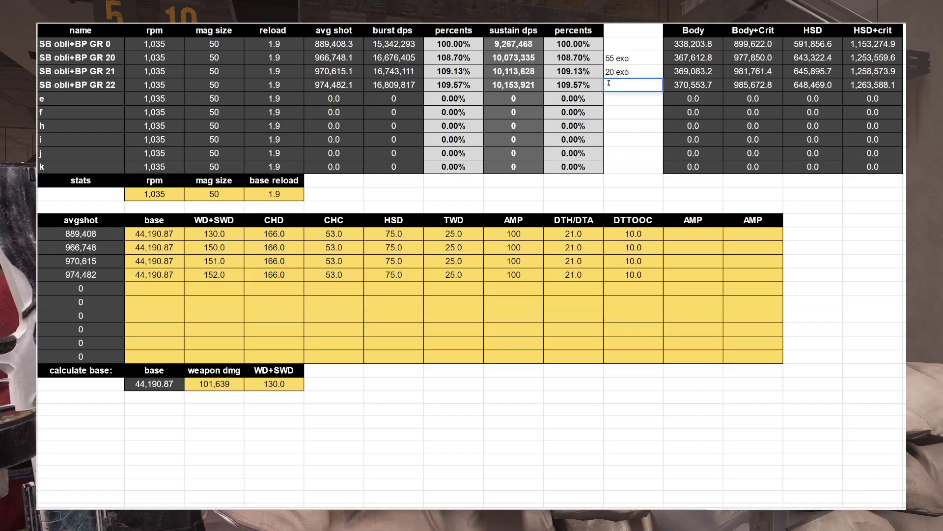
- Enter the note "20 exo" beside the GR 22 row's sustain dps percent
{"action": "type", "text": "20 expo"}
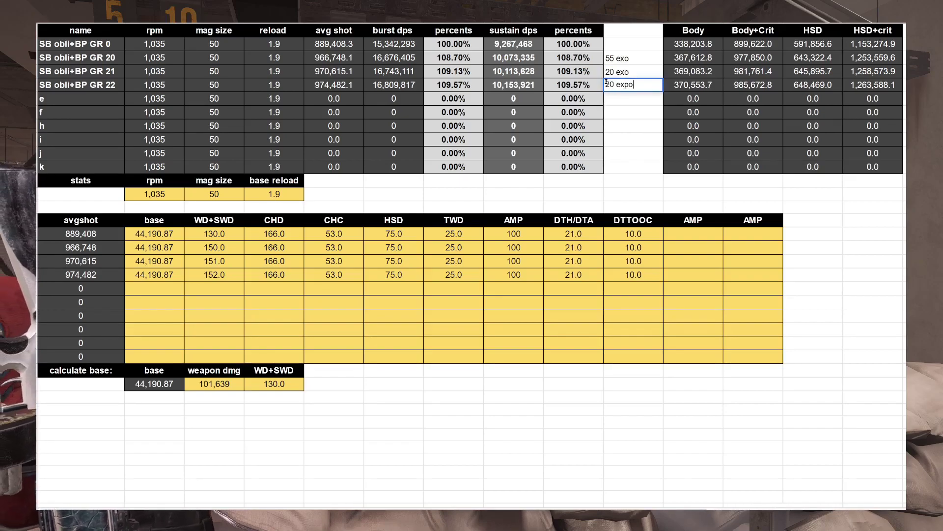
{"action": "key", "text": "BackSpace"}
{"action": "key", "text": "BackSpace"}
{"action": "type", "text": "o"}
{"action": "left_click", "coordinate": [625, 99]}
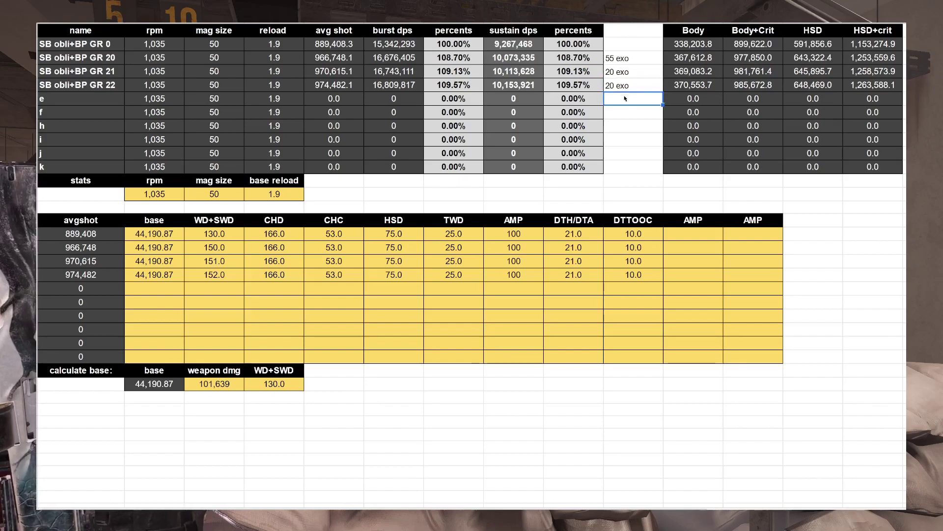
- Check the GR 22 and GR 20 sustain percents, and replace the first avgshot row's WD+SWD formula with 45
{"action": "left_click", "coordinate": [591, 86]}
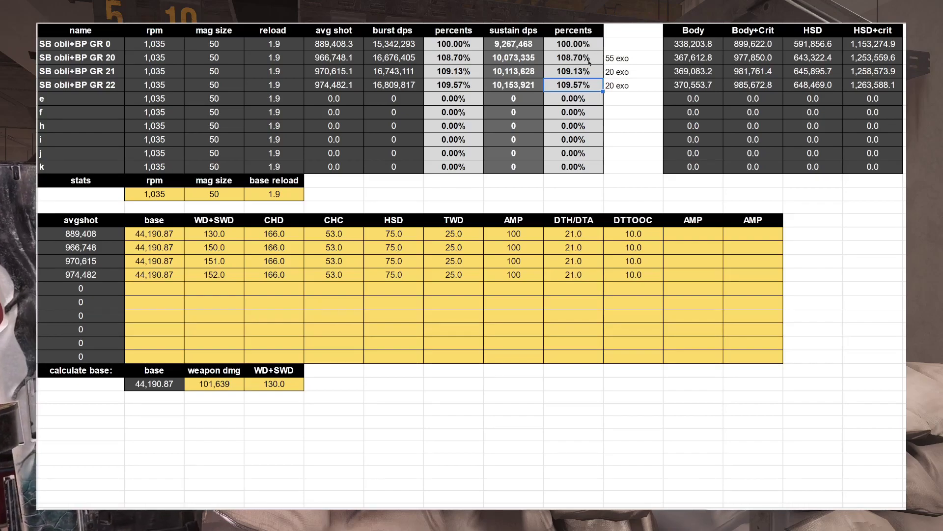
{"action": "left_click", "coordinate": [563, 59]}
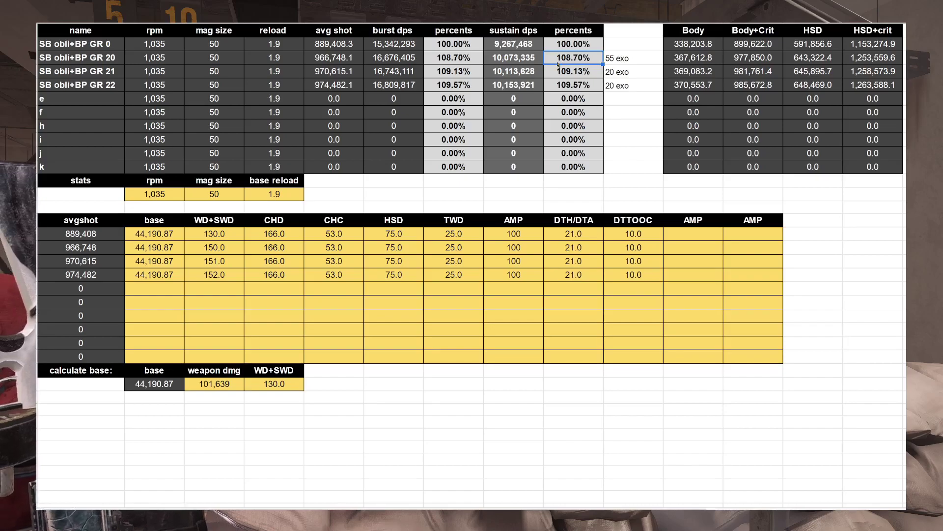
{"action": "left_click", "coordinate": [207, 235]}
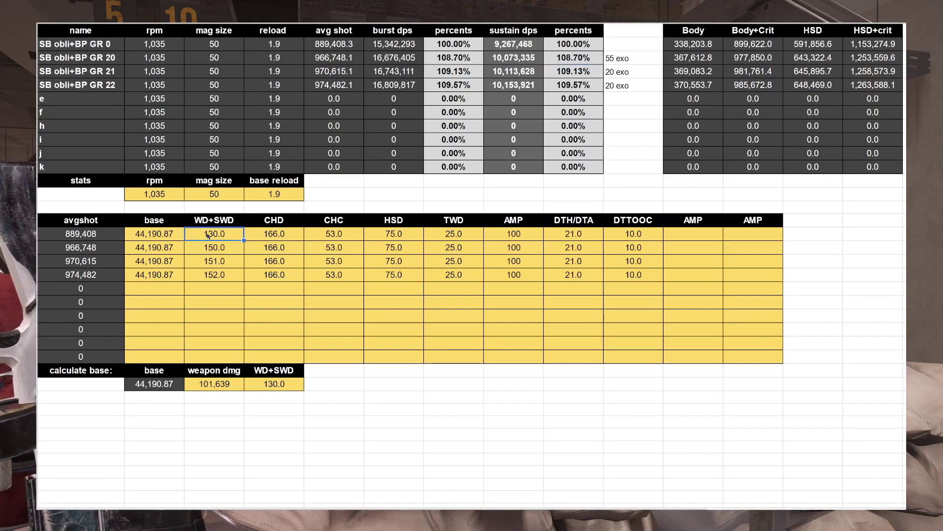
{"action": "double_click", "coordinate": [207, 235]}
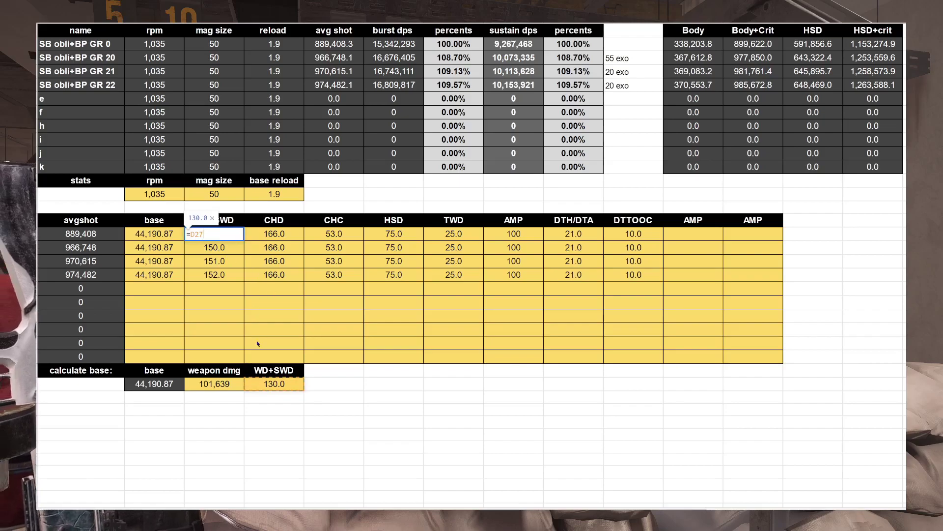
{"action": "left_click_drag", "start_coordinate": [209, 234], "coordinate": [177, 235]}
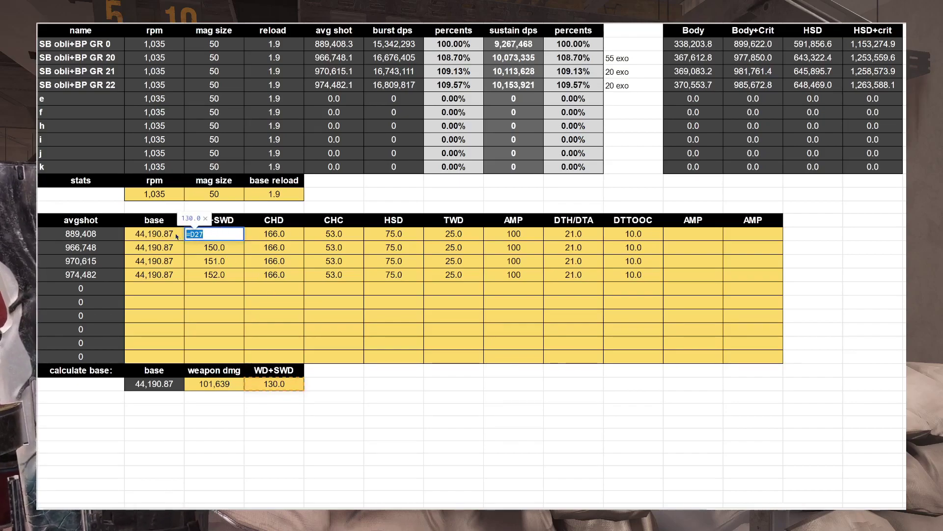
{"action": "type", "text": "45"}
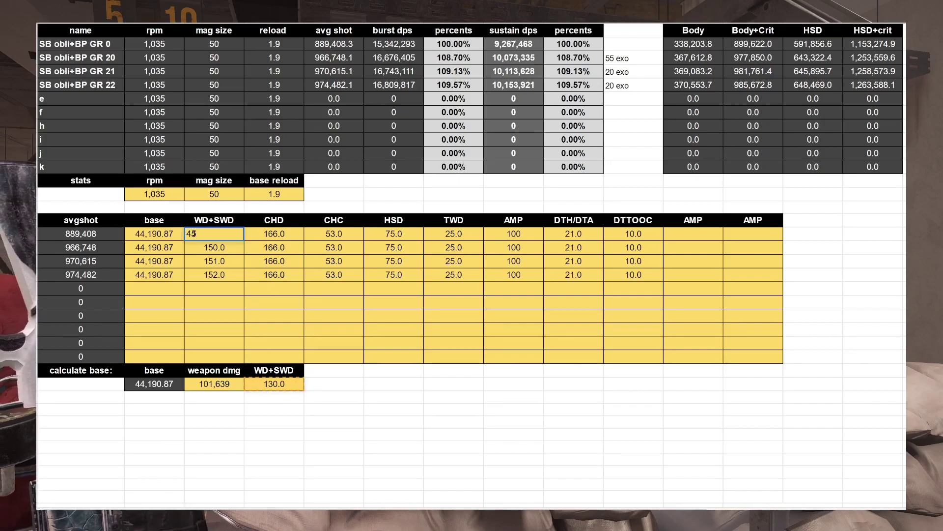
{"action": "key", "text": "Return"}
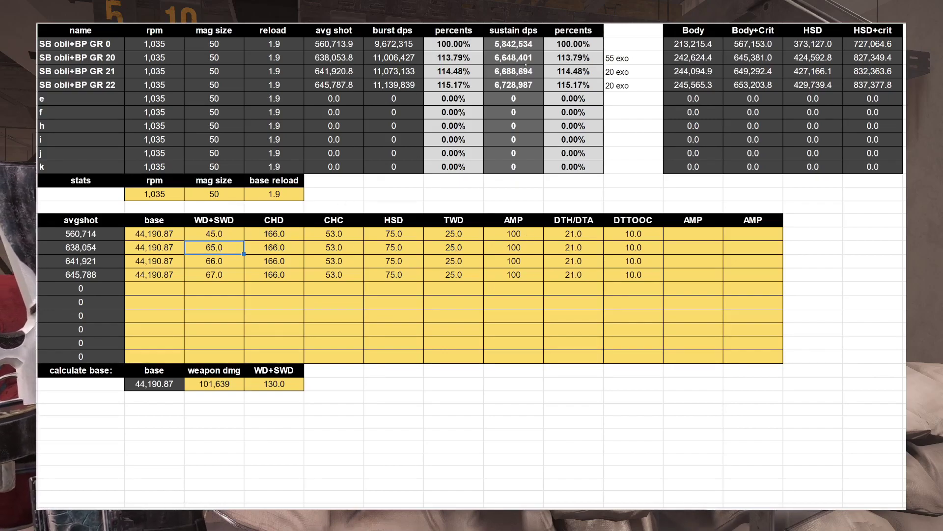
- Undo the replacement of the first avgshot row's WD+SWD formula with 45
{"action": "left_click", "coordinate": [210, 234]}
{"action": "left_click", "coordinate": [333, 207]}
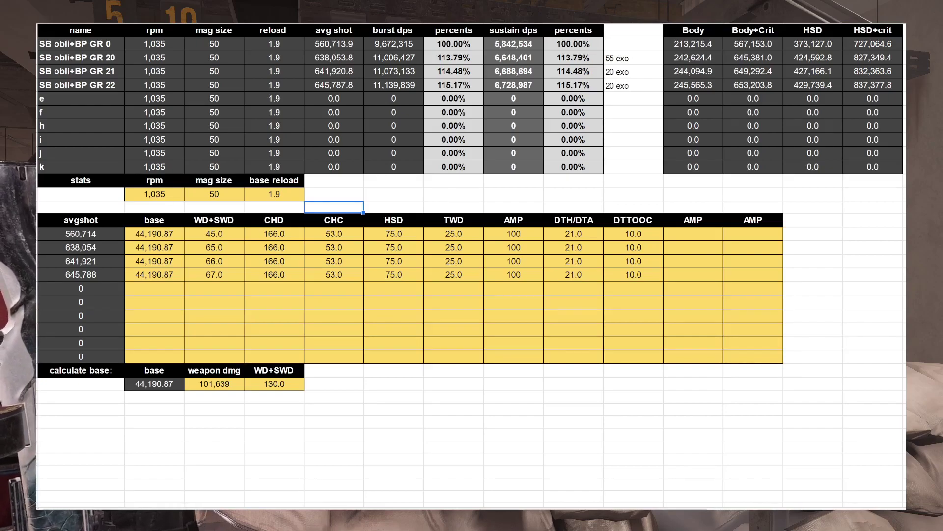
{"action": "key", "text": "ctrl+z"}
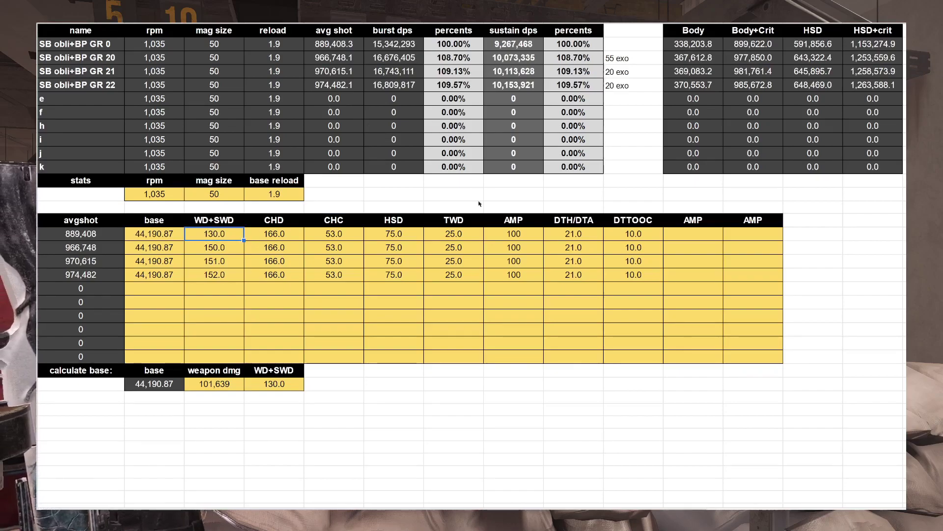
{"action": "left_click", "coordinate": [523, 194]}
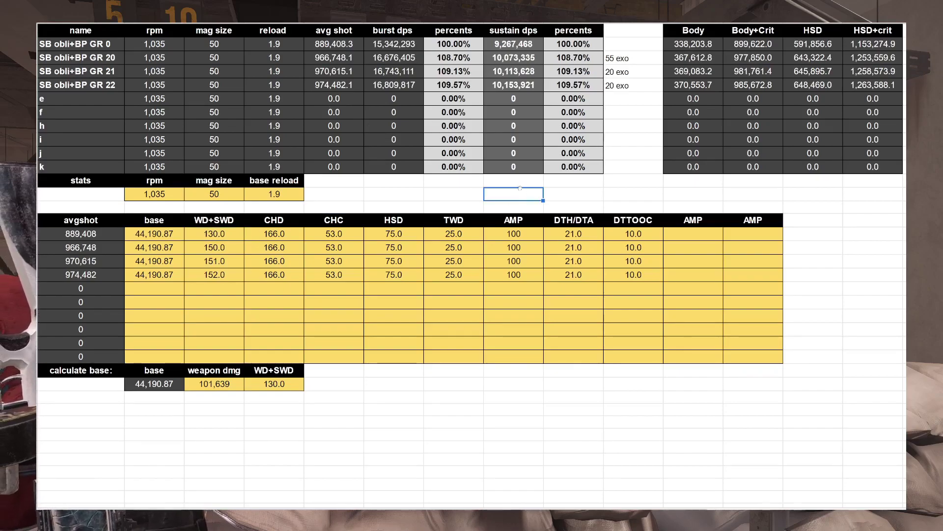
- Compare the sustain dps percents of GR 20, GR 21 and GR 22 with the exotic component costs noted beside them
{"action": "left_click", "coordinate": [580, 59]}
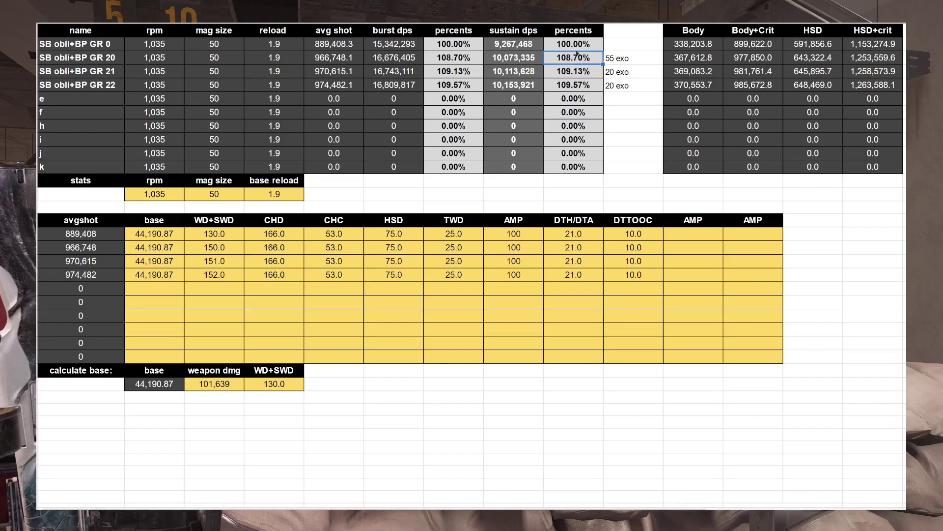
{"action": "left_click", "coordinate": [573, 73]}
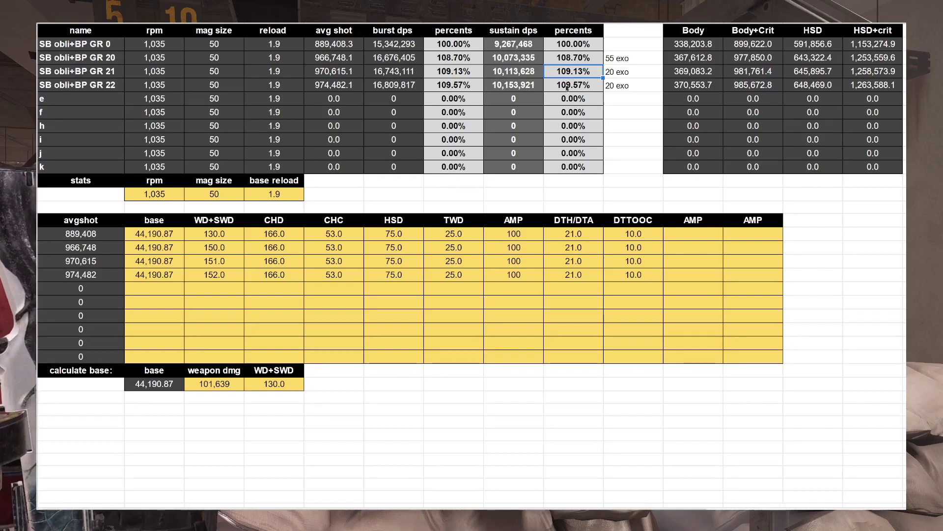
{"action": "left_click", "coordinate": [573, 86]}
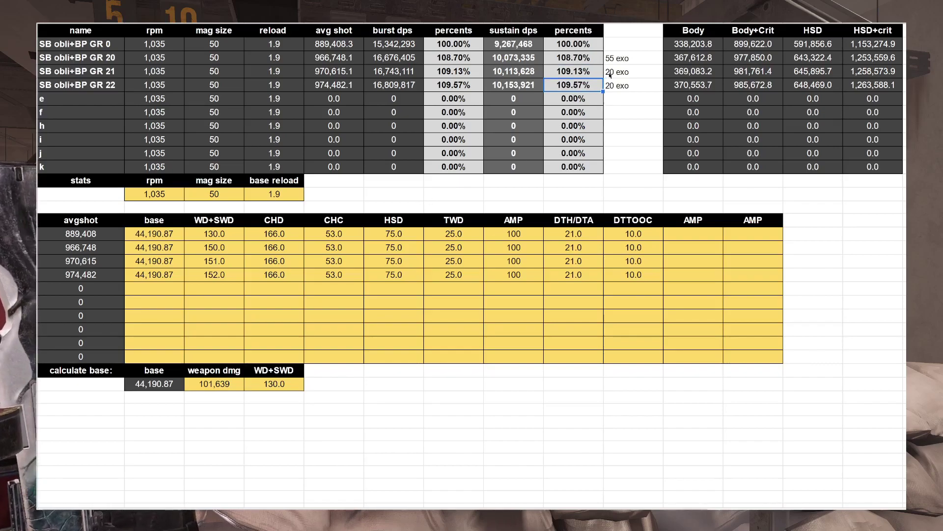
{"action": "left_click", "coordinate": [590, 62]}
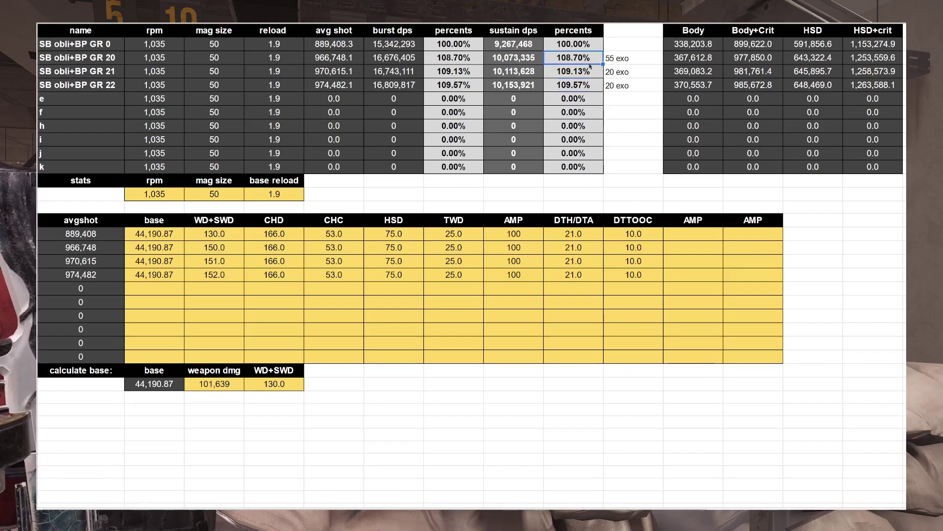
{"action": "key", "text": "Right"}
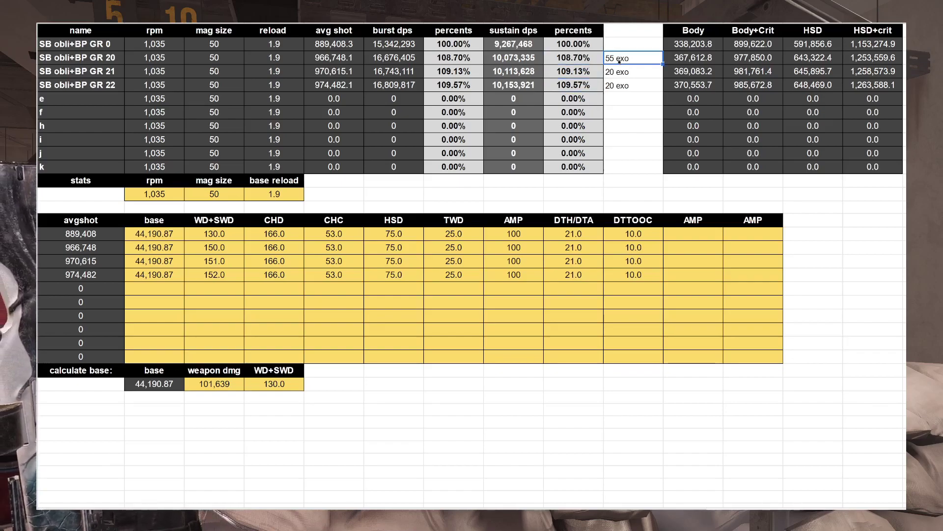
{"action": "key", "text": "Down"}
{"action": "key", "text": "Down"}
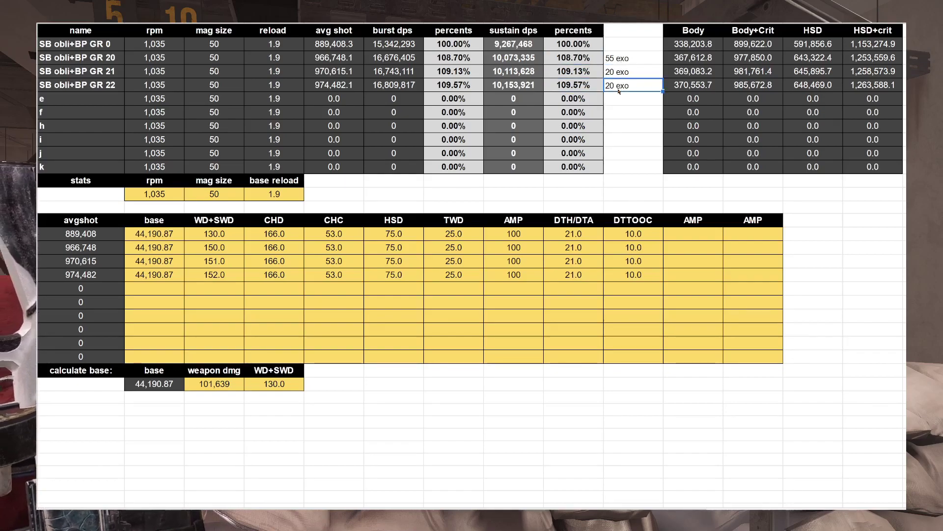
{"action": "left_click", "coordinate": [581, 91]}
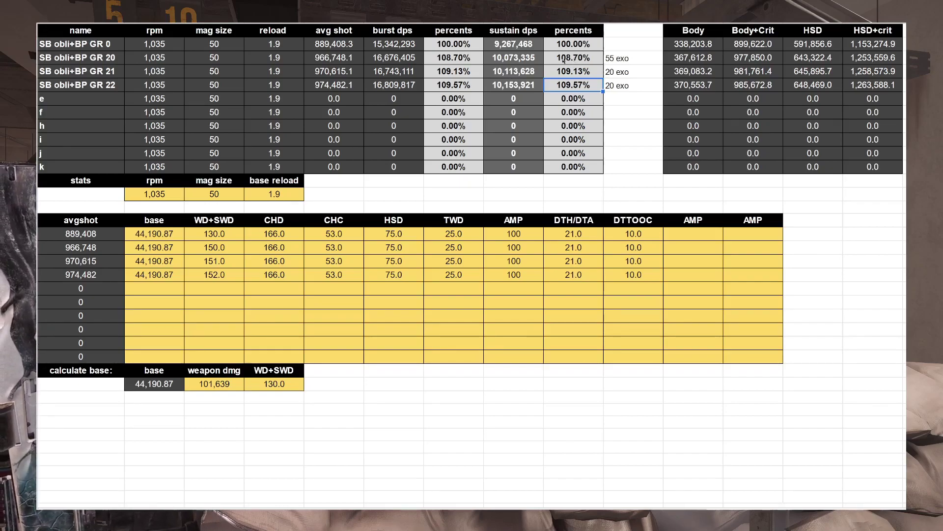
- Set the GR 20 row's WD+SWD formula to =C16+10 and check its sustain dps percent
{"action": "left_click", "coordinate": [219, 248]}
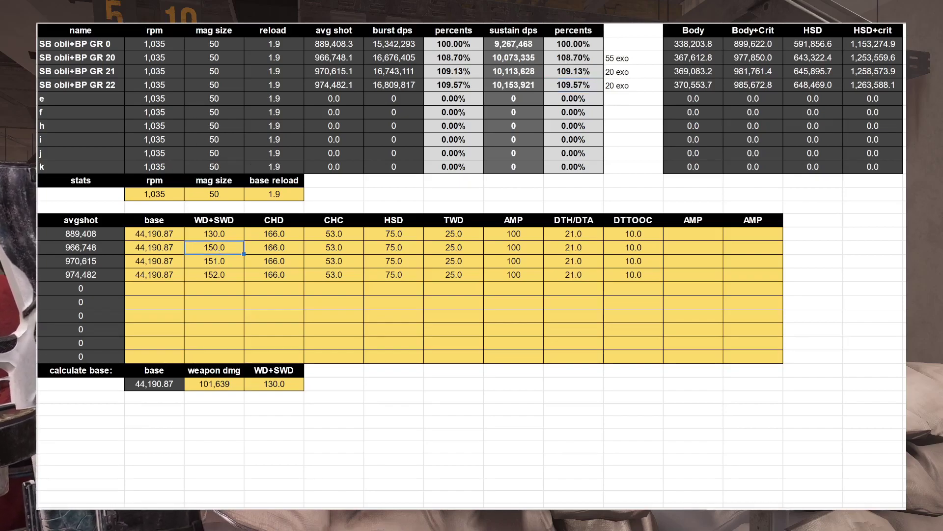
{"action": "type", "text": "=C16+20"}
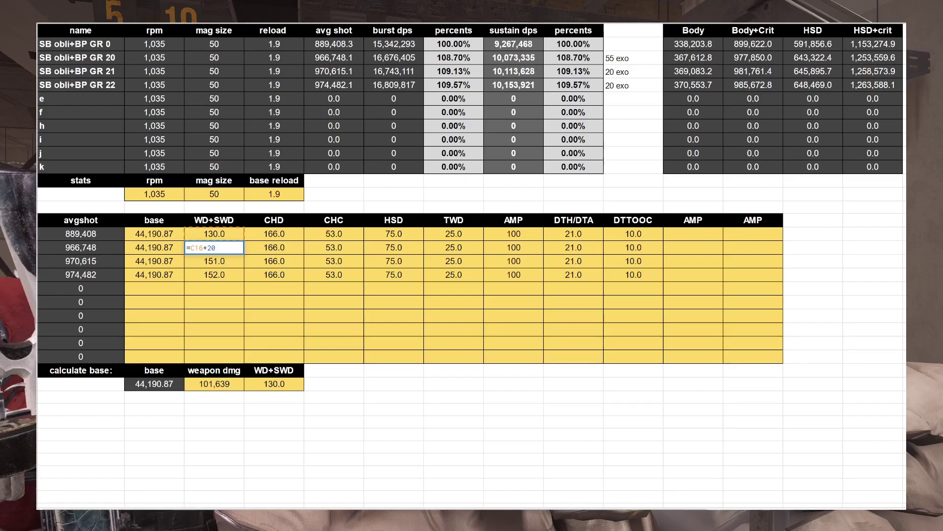
{"action": "key", "text": "Return"}
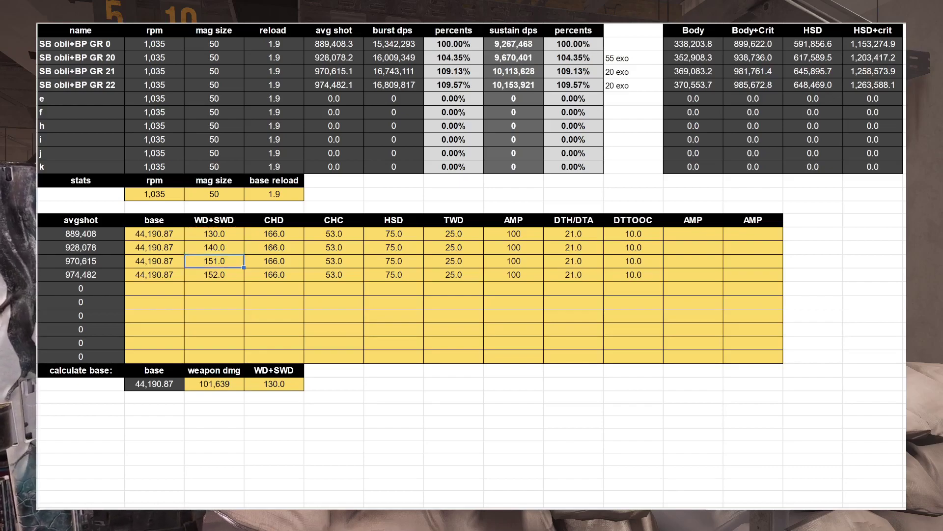
{"action": "left_click", "coordinate": [568, 58]}
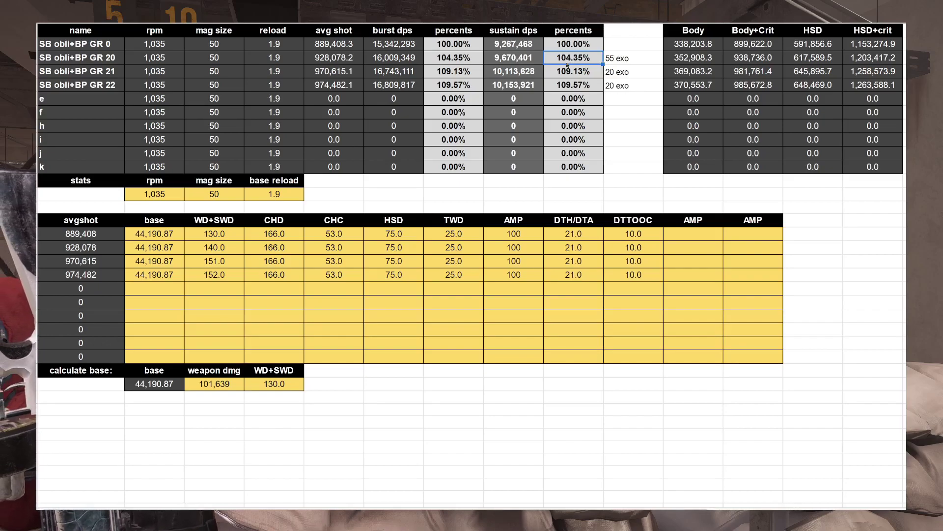
- Set the GR 20 row's WD+SWD formula to =C16+14 and compare its sustain dps percent with GR 22
{"action": "left_click", "coordinate": [237, 247]}
{"action": "double_click", "coordinate": [238, 248]}
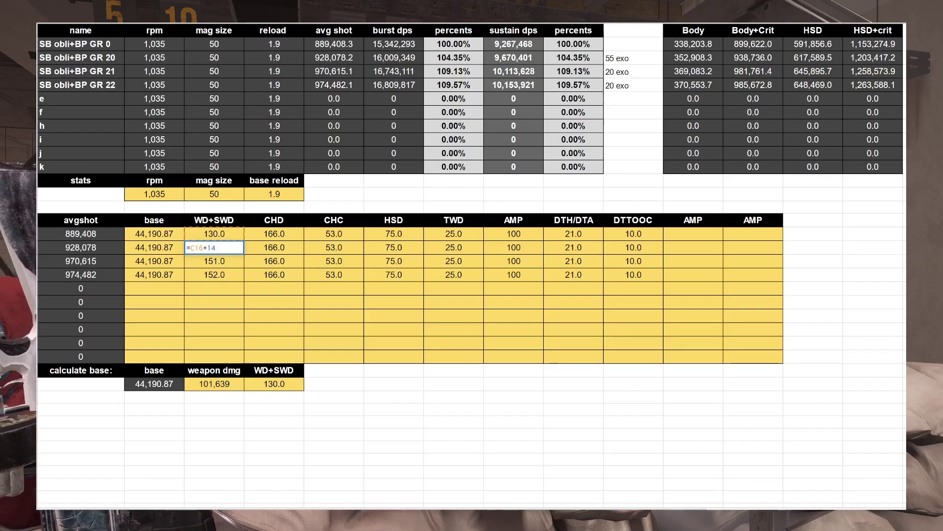
{"action": "key", "text": "BackSpace"}
{"action": "type", "text": "4"}
{"action": "key", "text": "Return"}
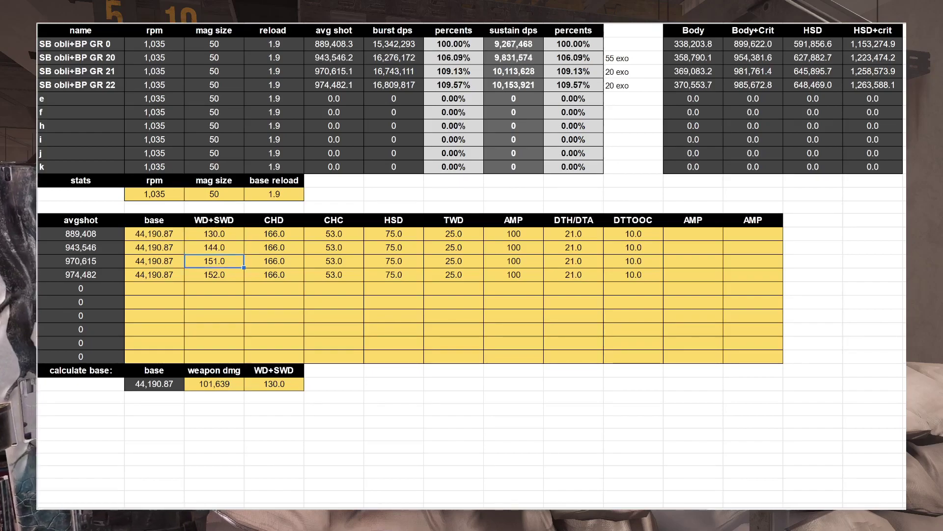
{"action": "left_click", "coordinate": [576, 60]}
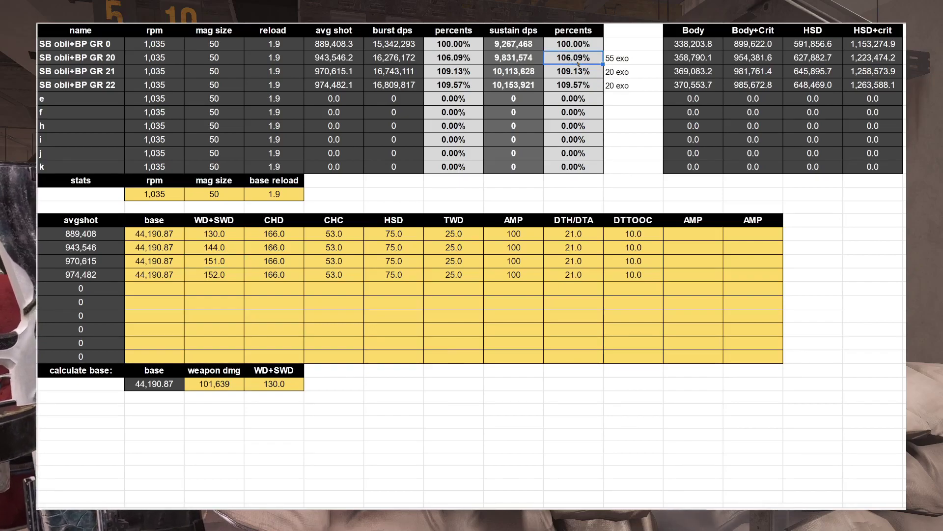
{"action": "left_click", "coordinate": [567, 87]}
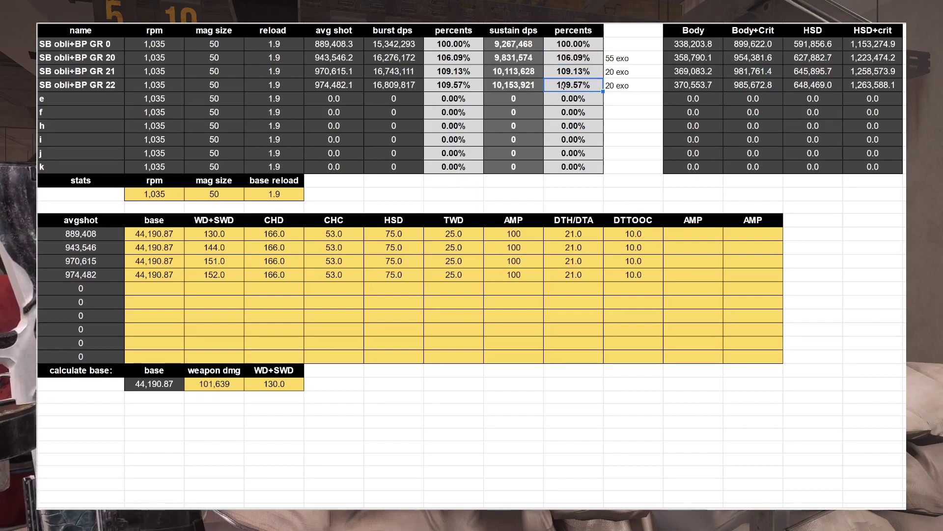
{"action": "left_click", "coordinate": [571, 63]}
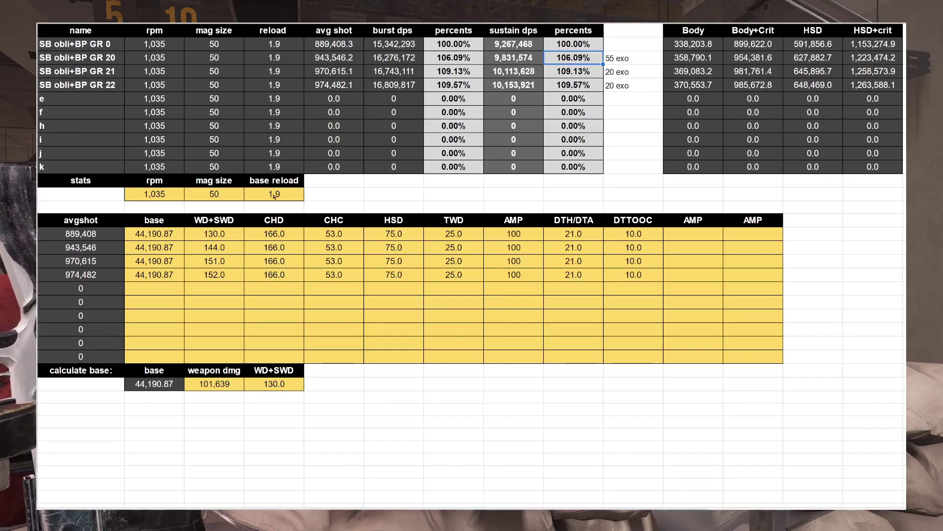
- Undo the last two changes to the GR 20 row's WD+SWD formula
{"action": "key", "text": "ctrl+z"}
{"action": "key", "text": "ctrl+z"}
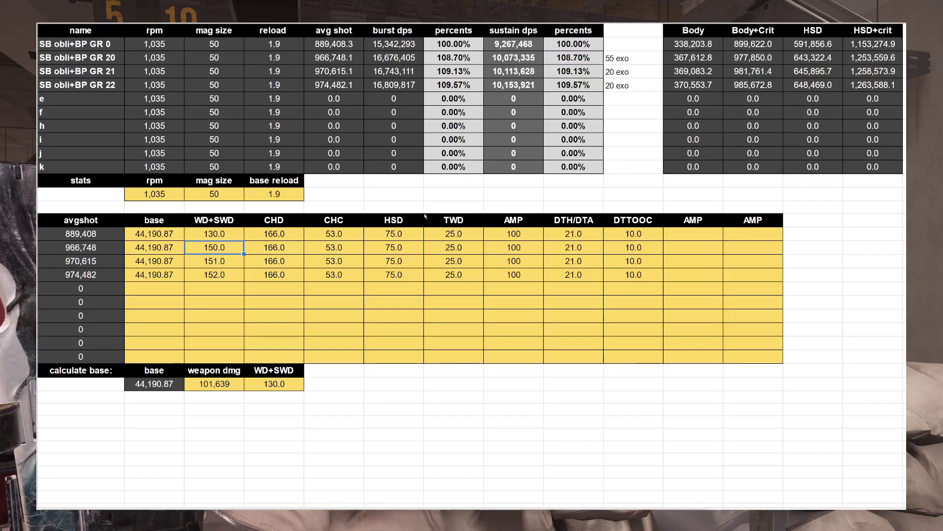
{"action": "left_click", "coordinate": [394, 194]}
- Copy the calculate base block with base, weapon dmg and WD+SWD, and paste it on the same rows starting below the HSD column
{"action": "left_click_drag", "start_coordinate": [154, 370], "coordinate": [278, 388]}
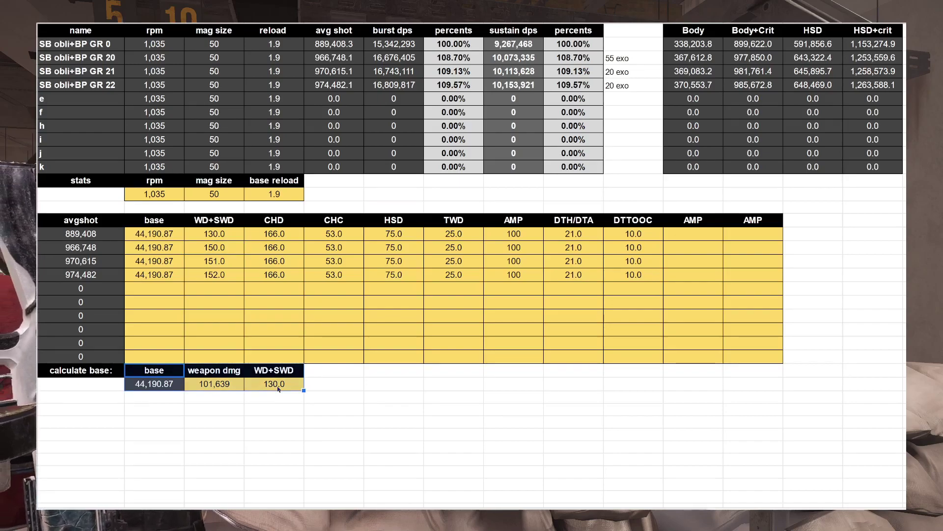
{"action": "key", "text": "ctrl+c"}
{"action": "left_click", "coordinate": [401, 376]}
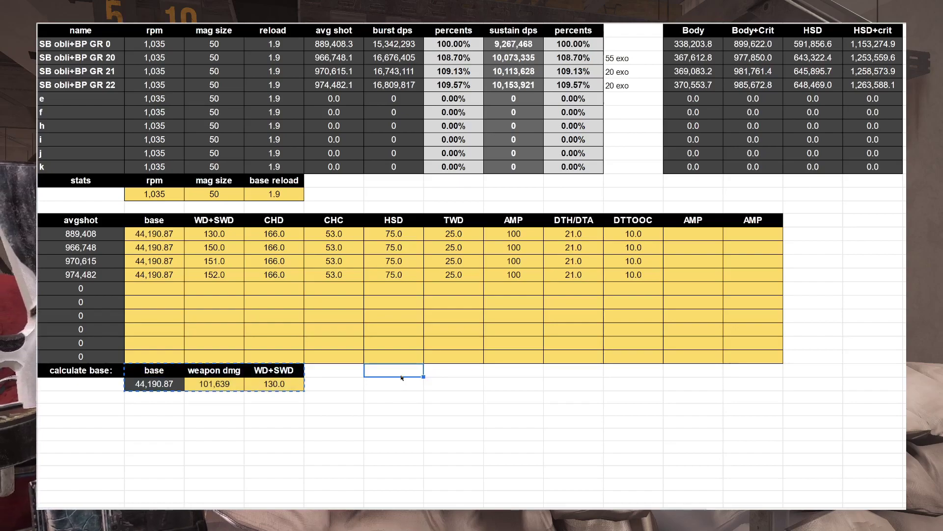
{"action": "key", "text": "ctrl+v"}
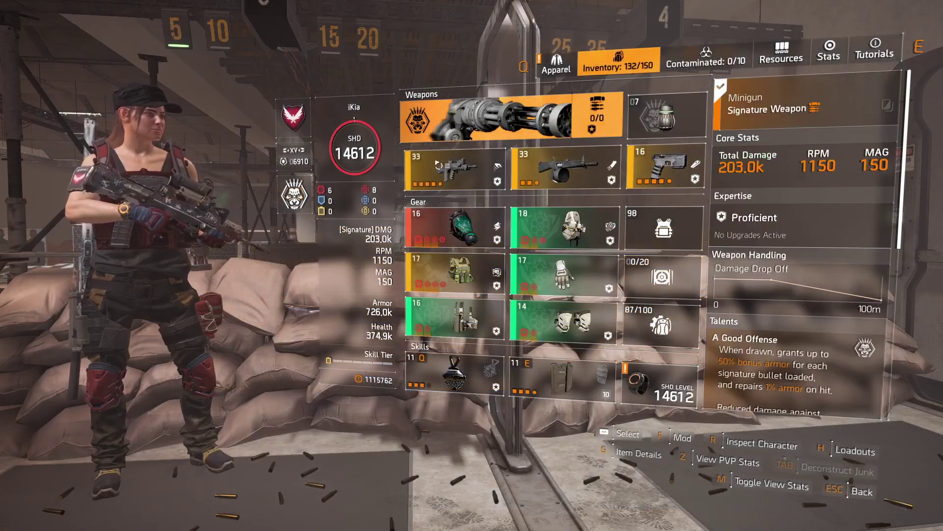
- Switch to the game inventory and check the Carbine 7 assault rifle's stats among the primary weapons
{"action": "left_click", "coordinate": [446, 165]}
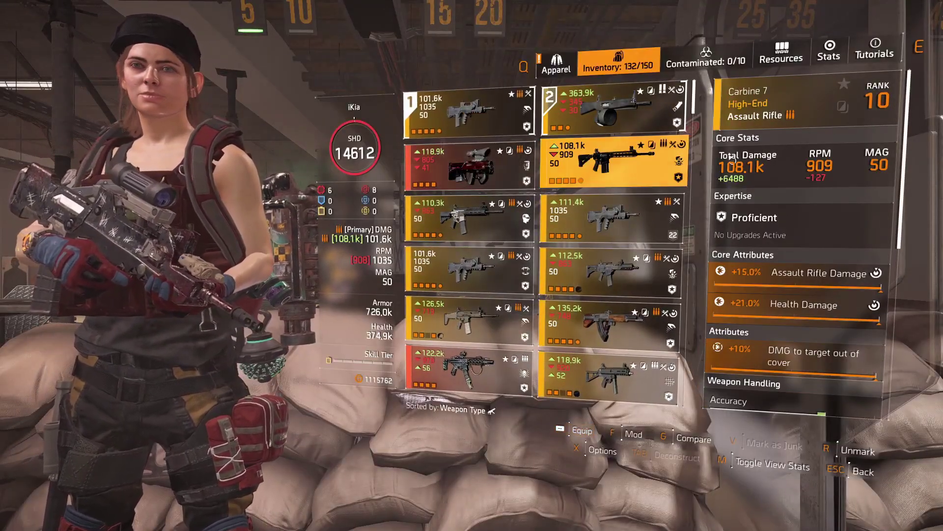
{"action": "left_click", "coordinate": [623, 184]}
{"action": "key", "text": "Escape"}
{"action": "key", "text": "Escape"}
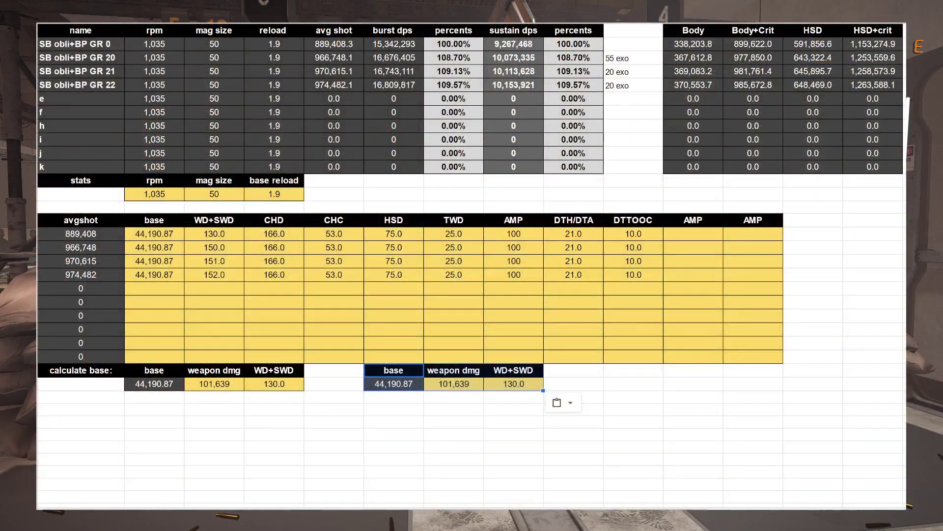
- Set the weapon dmg in the copied calculate base block to 108,127 and check its WD+SWD and base cells
{"action": "double_click", "coordinate": [452, 387]}
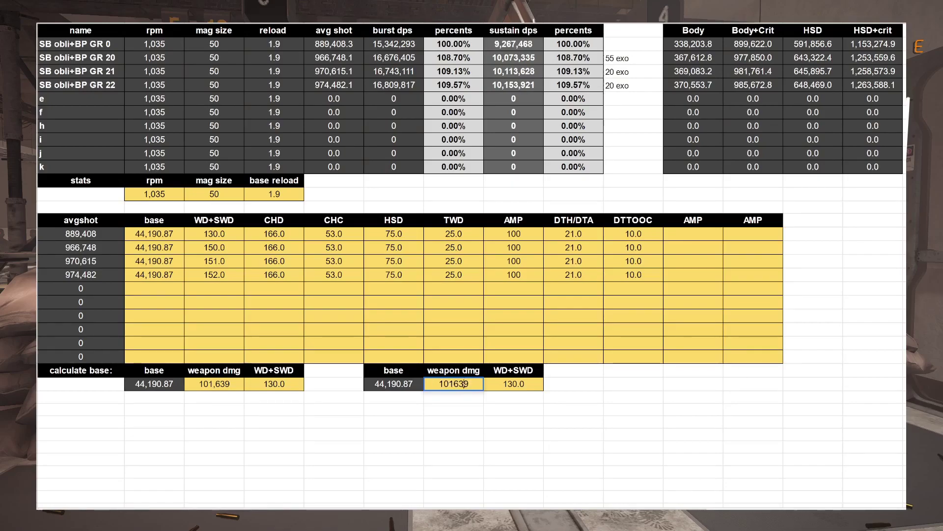
{"action": "type", "text": "108,127"}
{"action": "key", "text": "Return"}
{"action": "left_click", "coordinate": [506, 385]}
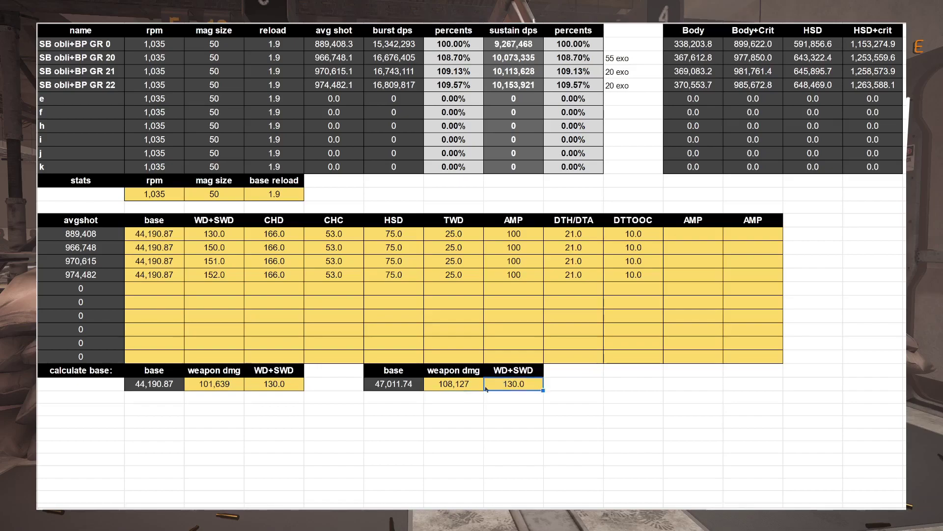
{"action": "left_click", "coordinate": [396, 387]}
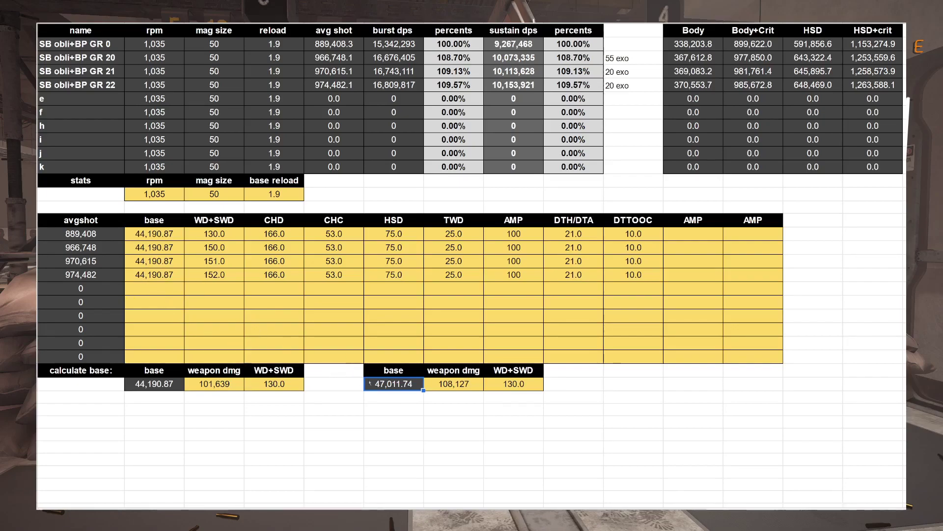
- Link the base cell of the fifth avgshot row to the base in the copied block
{"action": "left_click", "coordinate": [147, 301]}
{"action": "left_click", "coordinate": [147, 290]}
{"action": "type", "text": "="}
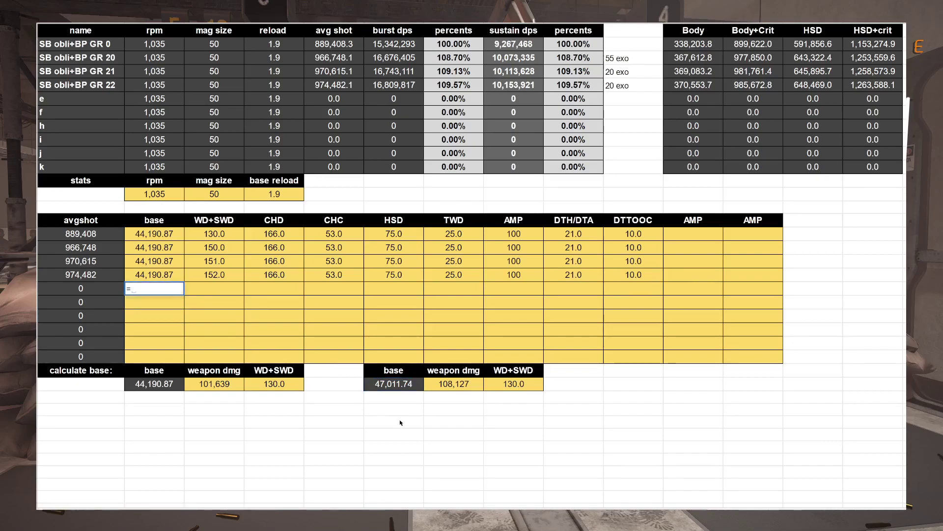
{"action": "left_click", "coordinate": [407, 388]}
{"action": "key", "text": "Return"}
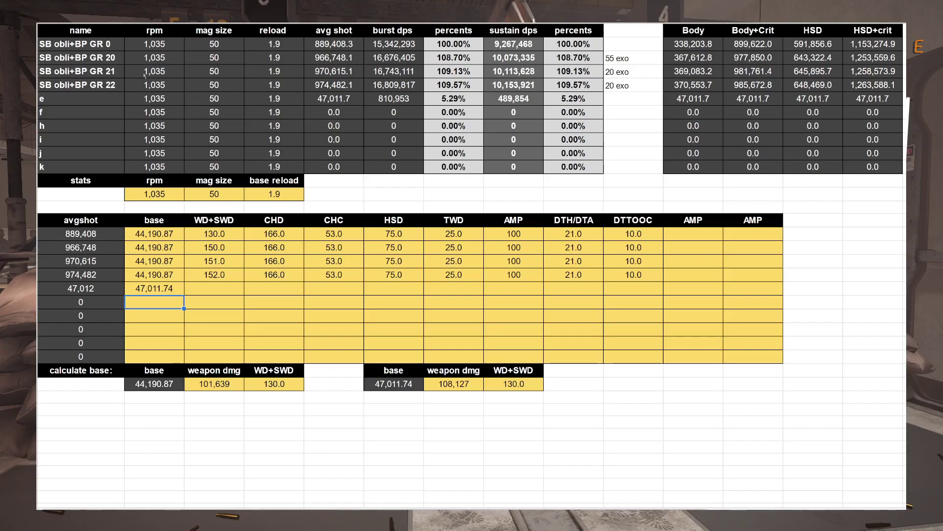
- Check the rpm cells from GR 20 down to row e and open row e's rpm formula
{"action": "left_click", "coordinate": [154, 58]}
{"action": "left_click", "coordinate": [154, 71]}
{"action": "left_click", "coordinate": [154, 85]}
{"action": "left_click", "coordinate": [154, 98]}
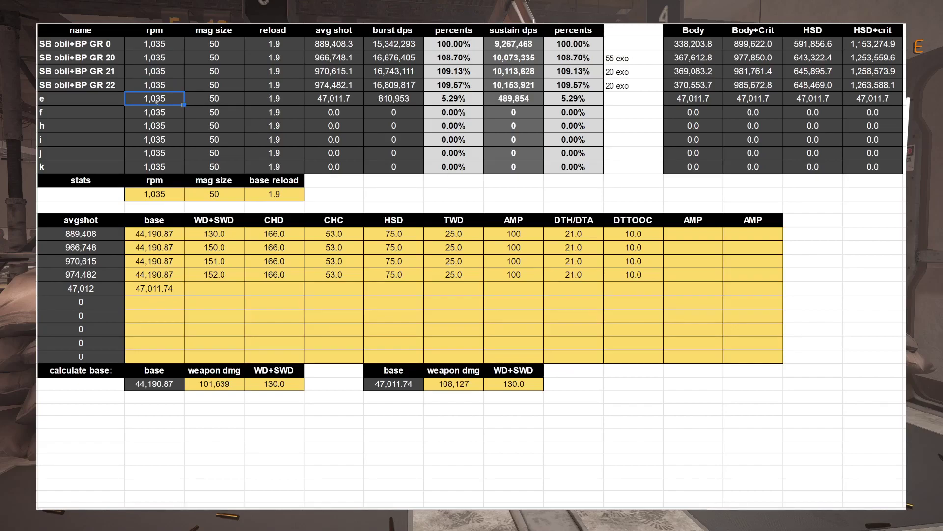
{"action": "double_click", "coordinate": [156, 100]}
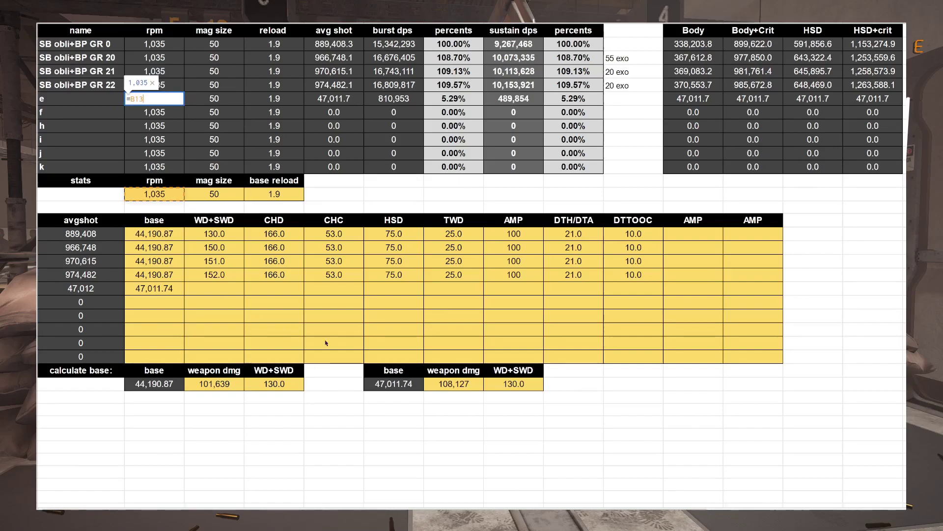
- Clear the base cell of the fifth avgshot row, leaving row e's rpm formula unedited
{"action": "left_click", "coordinate": [161, 285]}
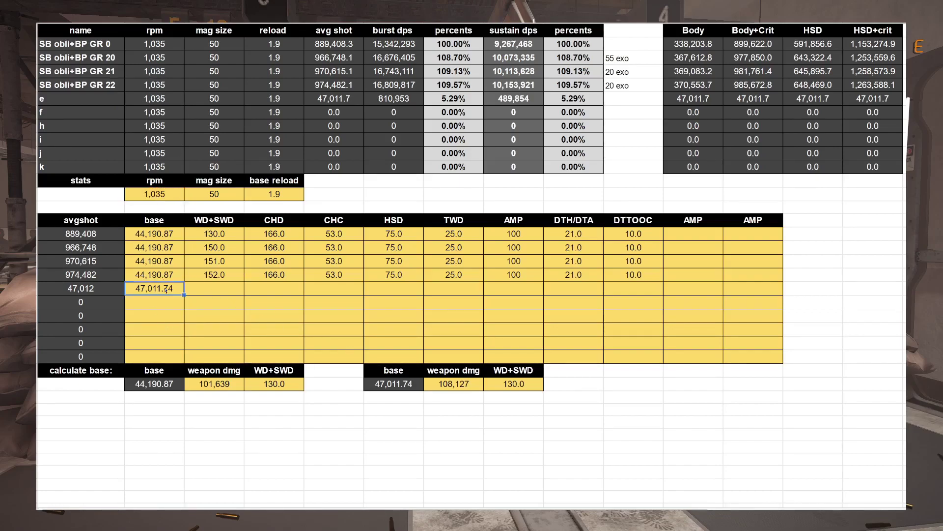
{"action": "key", "text": "Delete"}
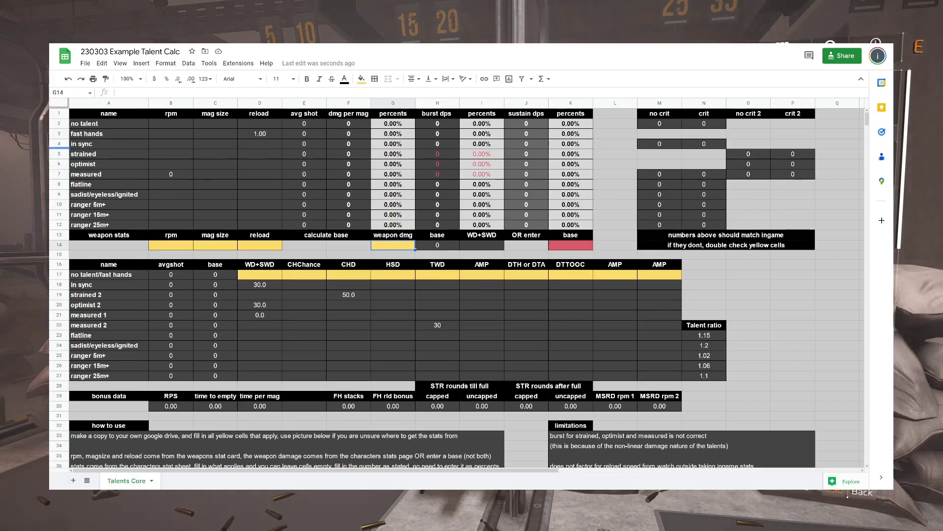
- Go through the talent names in the results table from no talent down to the ranger rows and back to flatline
{"action": "left_click", "coordinate": [253, 277]}
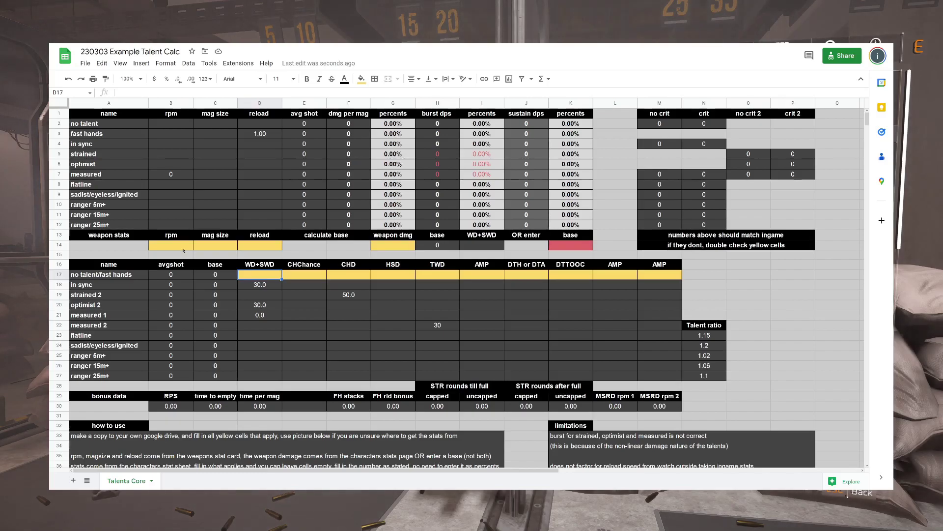
{"action": "left_click", "coordinate": [93, 124]}
{"action": "key", "text": "Down"}
{"action": "key", "text": "Down"}
{"action": "key", "text": "Down"}
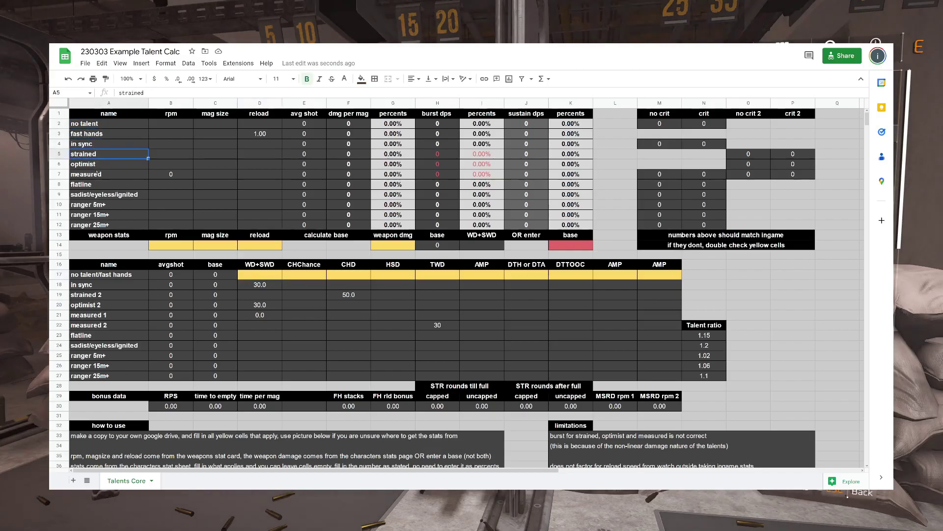
{"action": "key", "text": "Down"}
{"action": "key", "text": "Down"}
{"action": "key", "text": "Down"}
{"action": "key", "text": "Down"}
{"action": "key", "text": "Down"}
{"action": "key", "text": "Down"}
{"action": "left_click", "coordinate": [90, 184]}
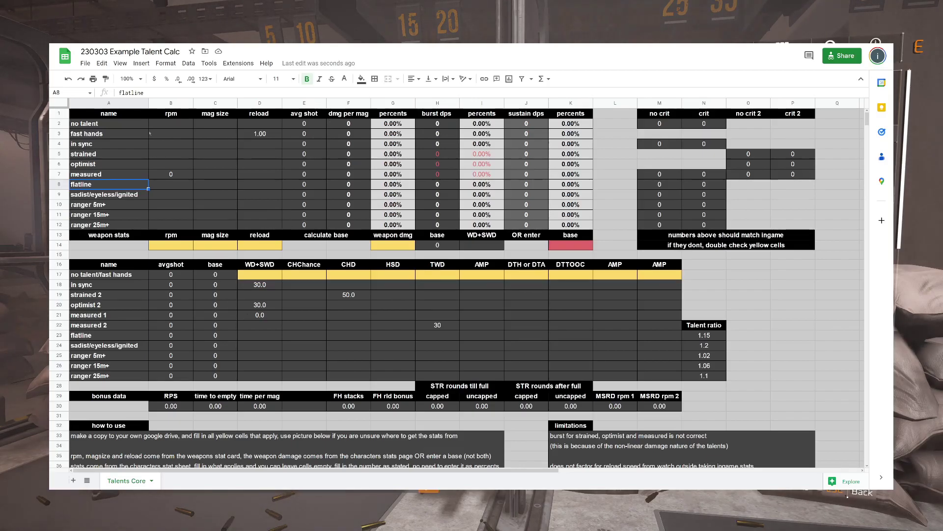
- Review the talent results table from no talent to ranger 25m+ and the no crit and crit comparison block beside it
{"action": "left_click", "coordinate": [109, 123]}
{"action": "left_click", "coordinate": [556, 224], "text": "shift"}
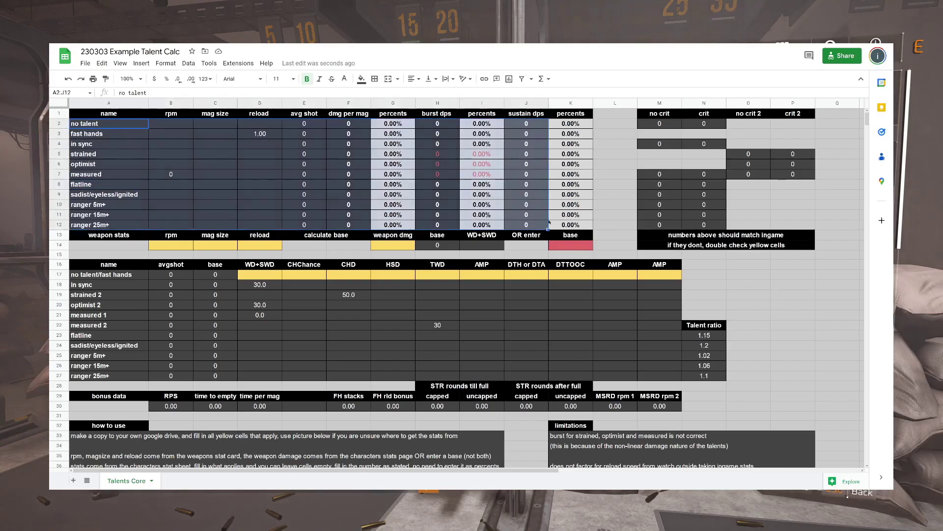
{"action": "left_click", "coordinate": [555, 224]}
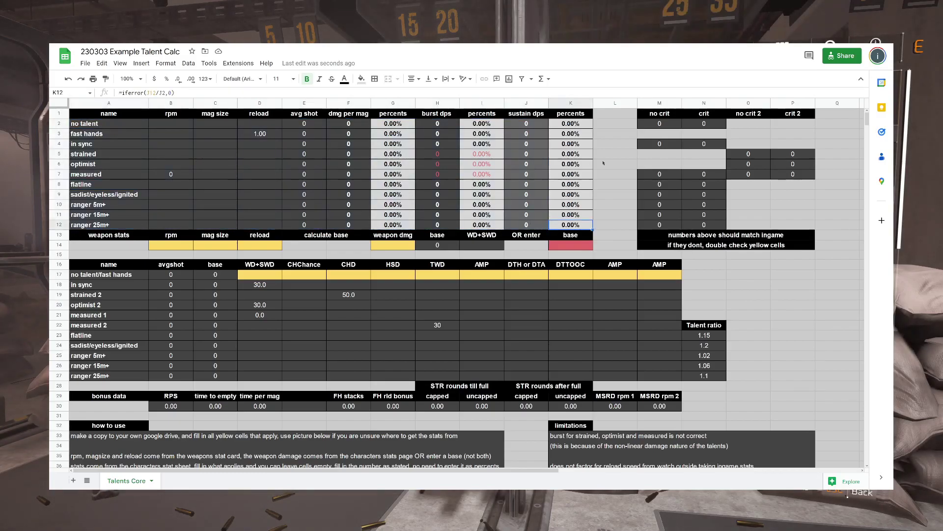
{"action": "left_click", "coordinate": [668, 124]}
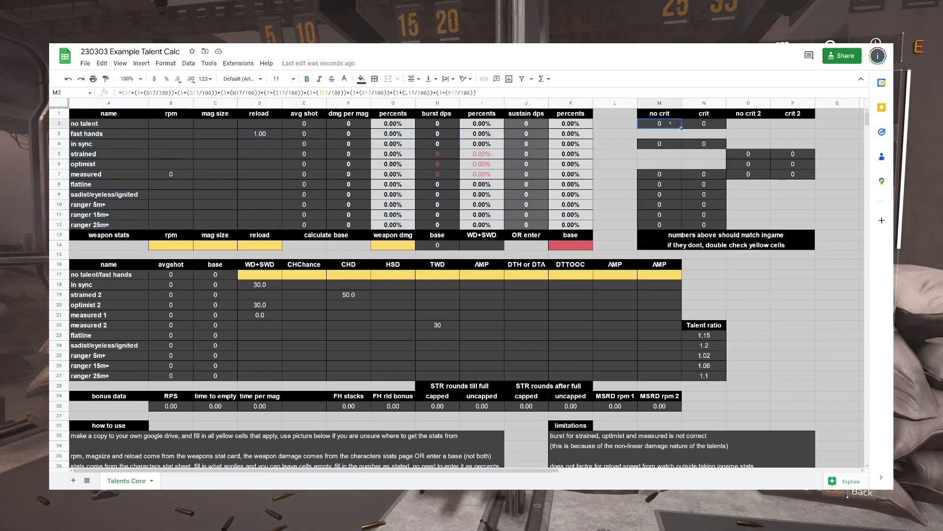
{"action": "left_click", "coordinate": [803, 204], "text": "shift"}
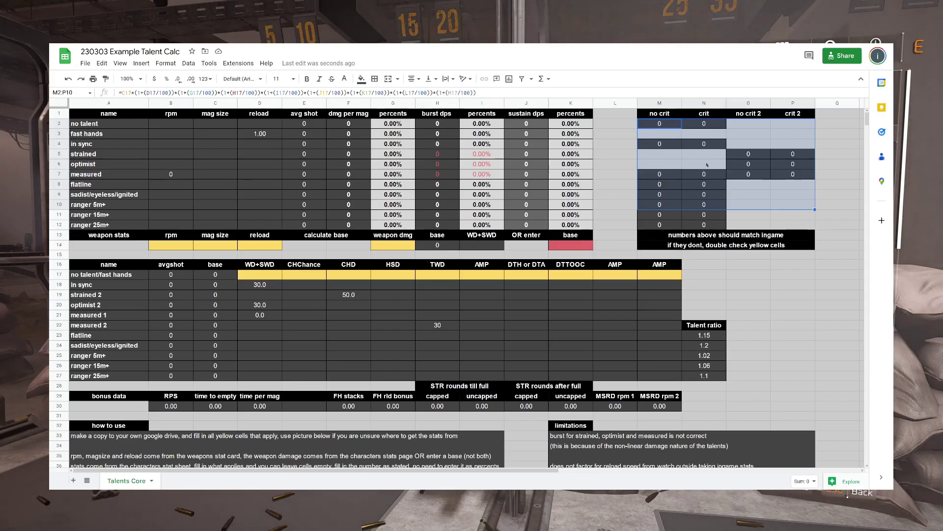
{"action": "left_click", "coordinate": [721, 167]}
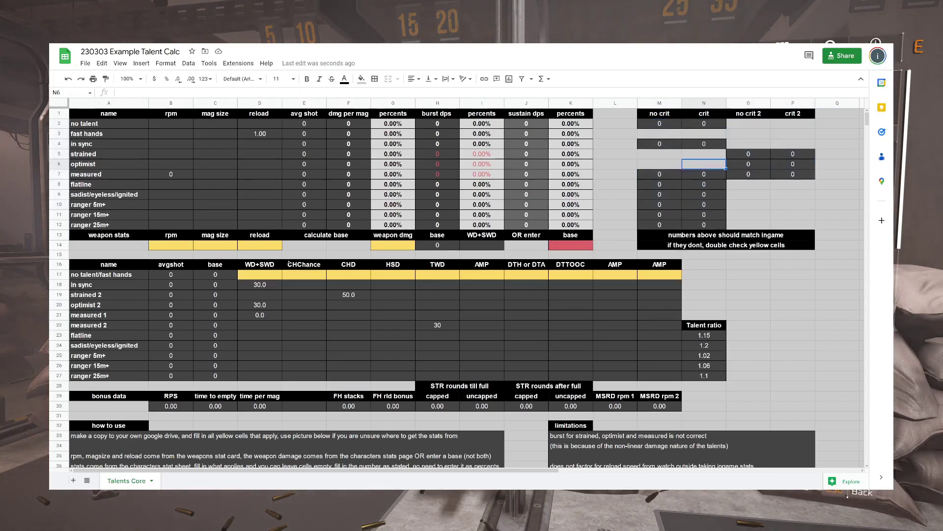
- Review the yellow rpm, mag size, reload and weapon dmg inputs and the no talent/fast hands inputs from WD+SWD to DTTOOC
{"action": "left_click", "coordinate": [125, 240]}
{"action": "left_click", "coordinate": [171, 244]}
{"action": "left_click", "coordinate": [221, 246]}
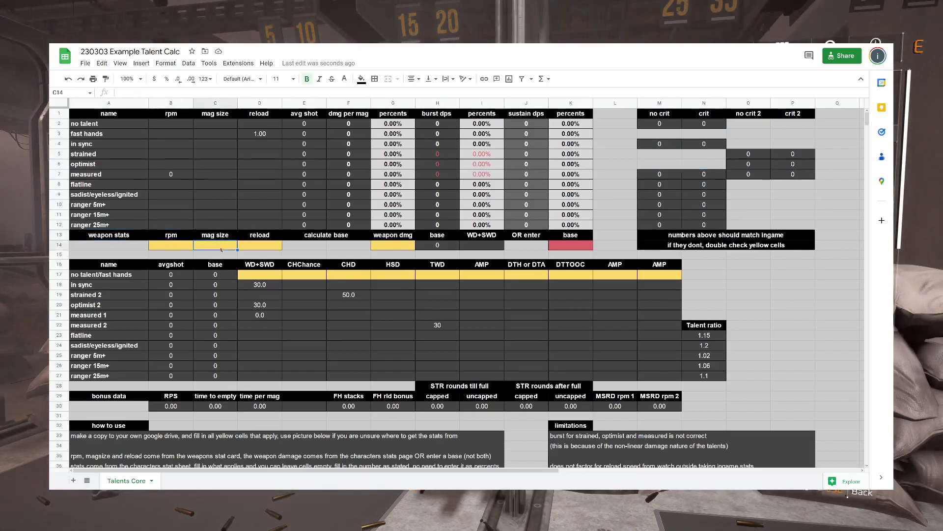
{"action": "left_click", "coordinate": [260, 246]}
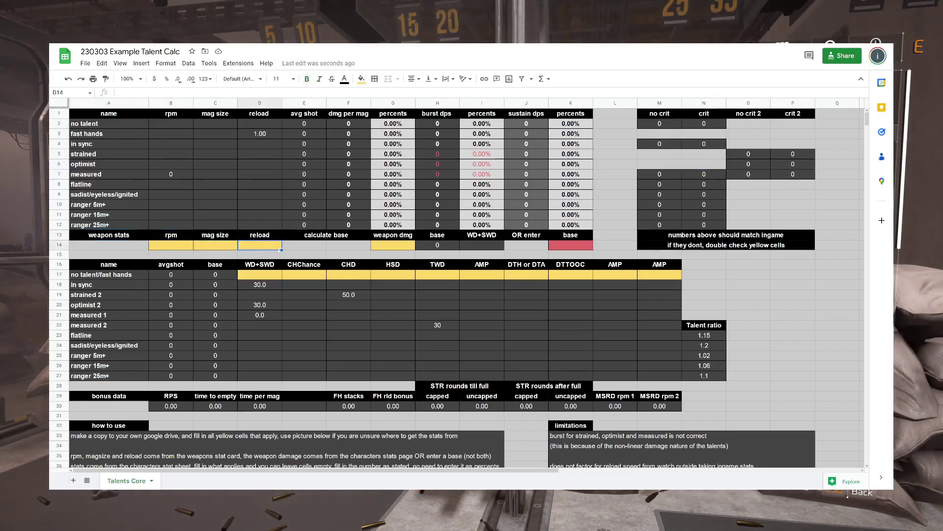
{"action": "left_click", "coordinate": [393, 249]}
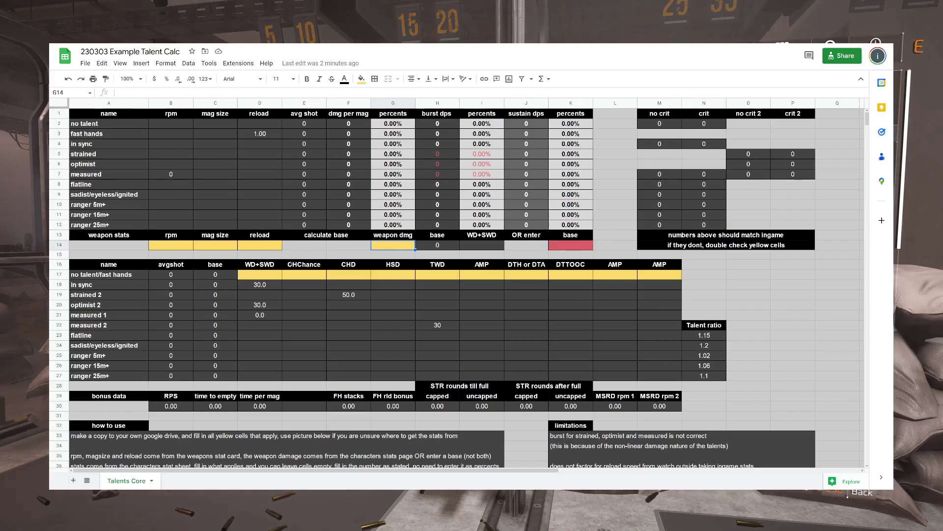
{"action": "left_click", "coordinate": [256, 277]}
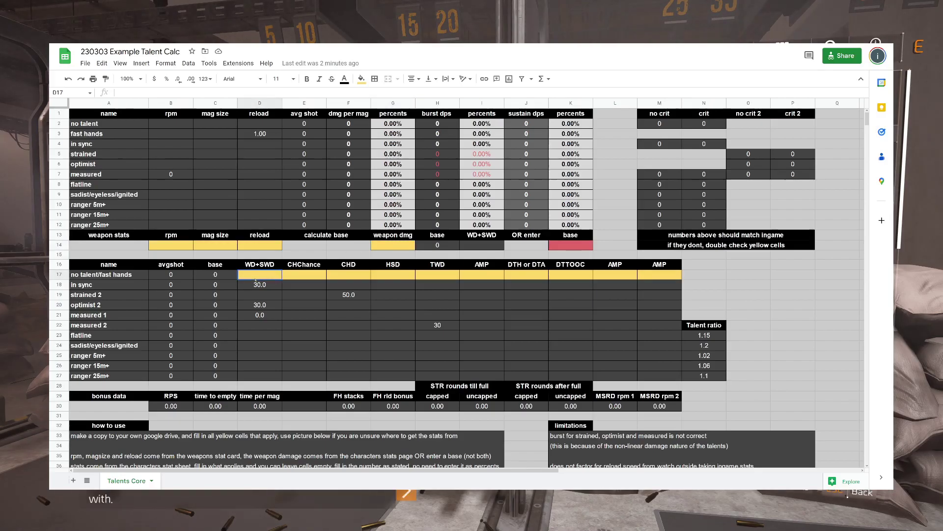
{"action": "left_click", "coordinate": [560, 272], "text": "shift"}
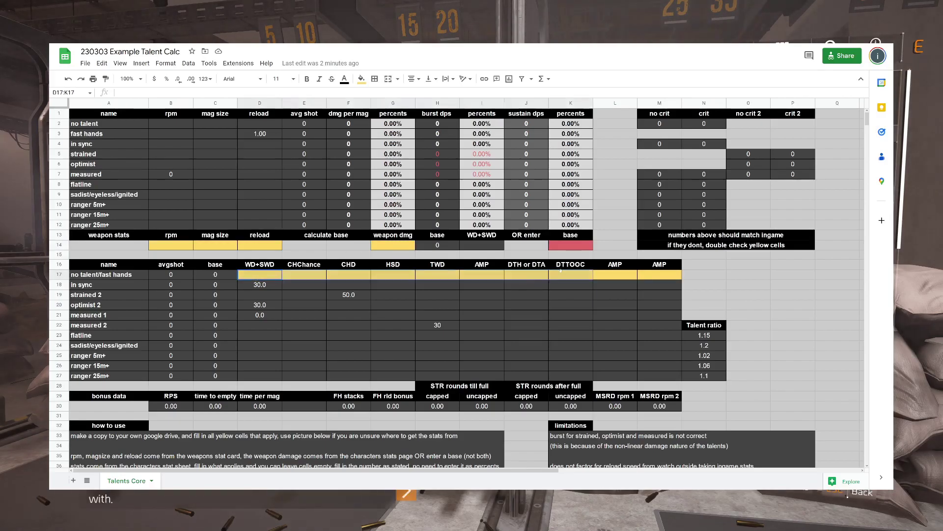
{"action": "left_click", "coordinate": [368, 255]}
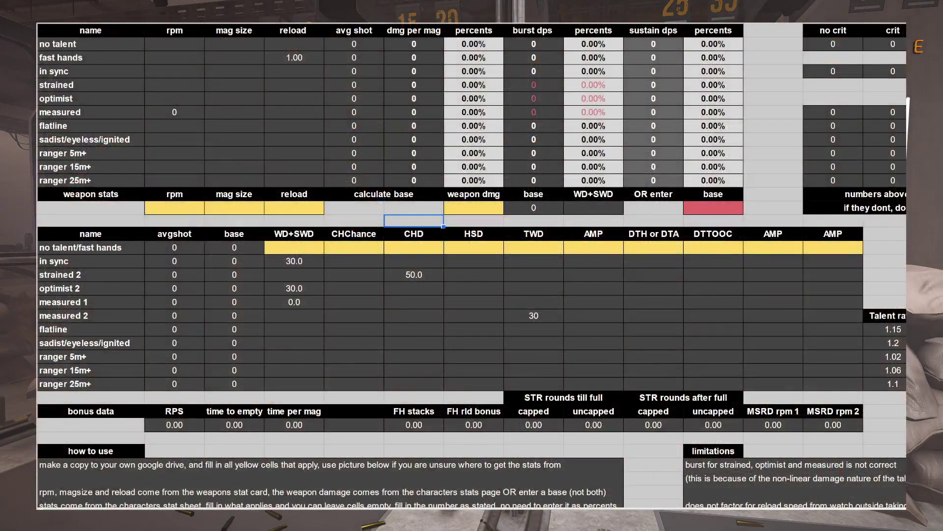
- Set the weapon dmg in the calculate base block to 111,362
{"action": "left_click", "coordinate": [487, 205]}
{"action": "type", "text": "111"}
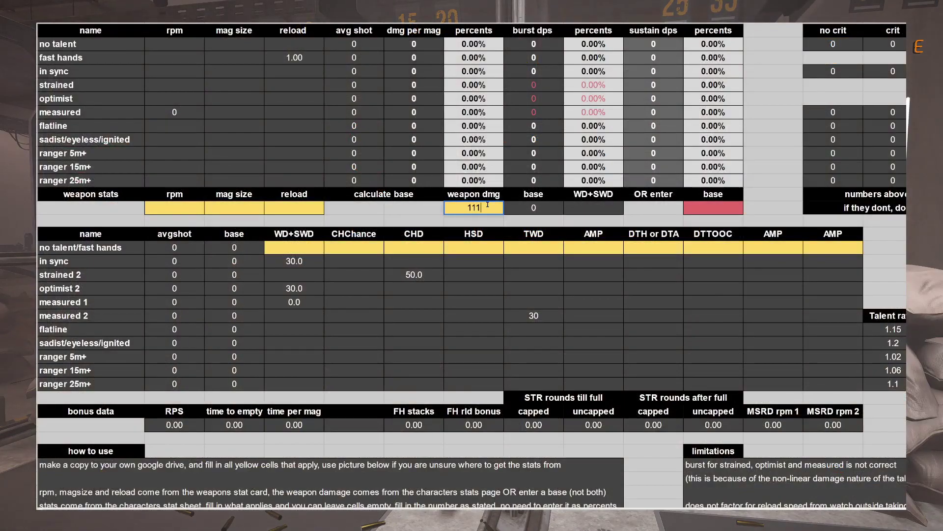
{"action": "type", "text": ",362"}
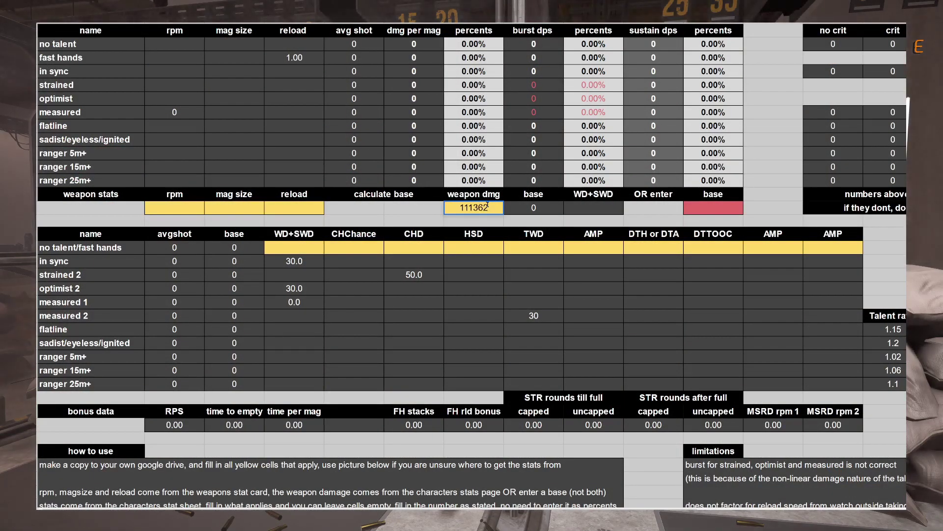
{"action": "key", "text": "Return"}
{"action": "left_click", "coordinate": [487, 213]}
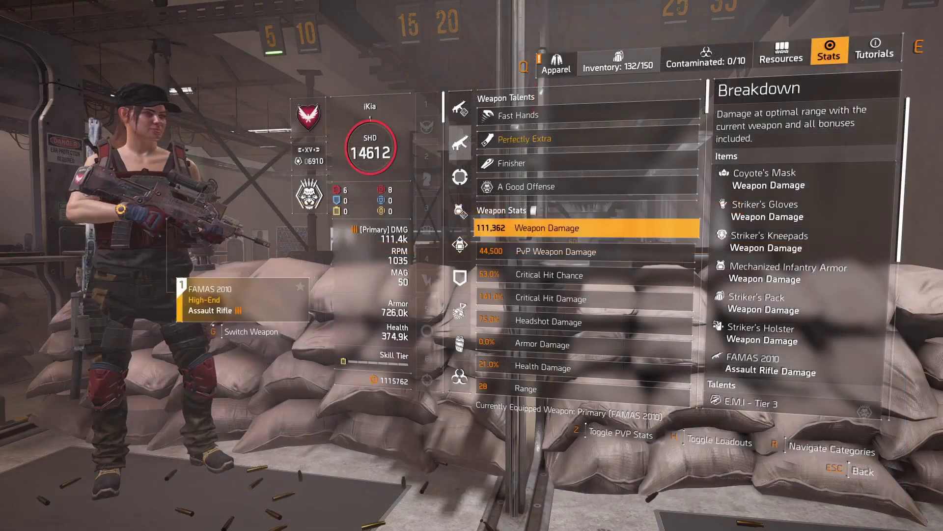
- Look up the FAMAS 2010 in the game inventory and set the weapon stats to rpm 1035, mag size 50 and reload 1.9
{"action": "key", "text": "i"}
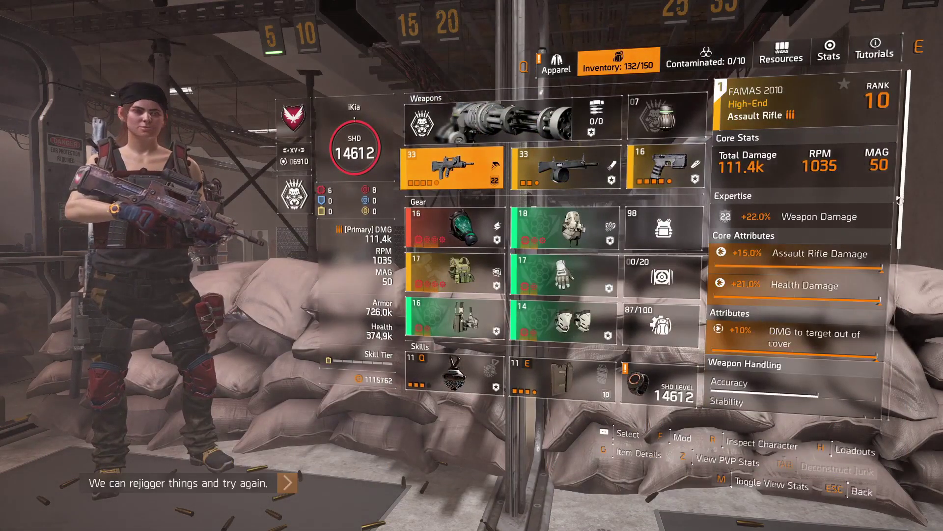
{"action": "scroll", "coordinate": [796, 246], "scroll_direction": "down", "scroll_amount": 5}
{"action": "scroll", "coordinate": [782, 254], "scroll_direction": "up", "scroll_amount": 3}
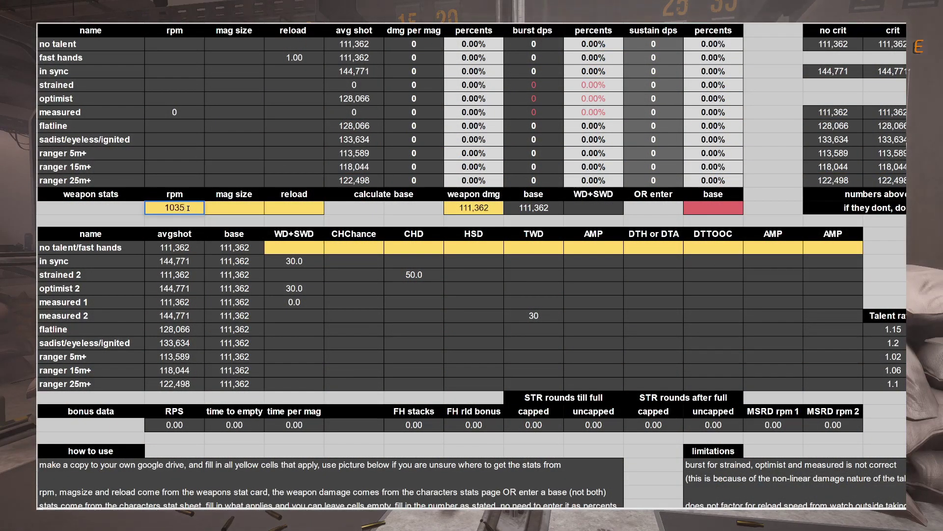
{"action": "key", "text": "Tab"}
{"action": "key", "text": "Tab"}
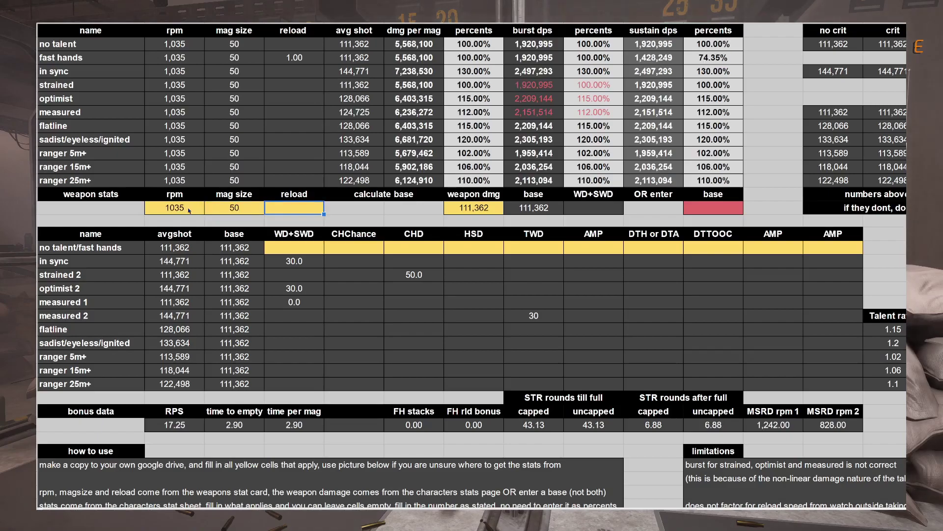
{"action": "type", "text": "1.9"}
{"action": "key", "text": "Return"}
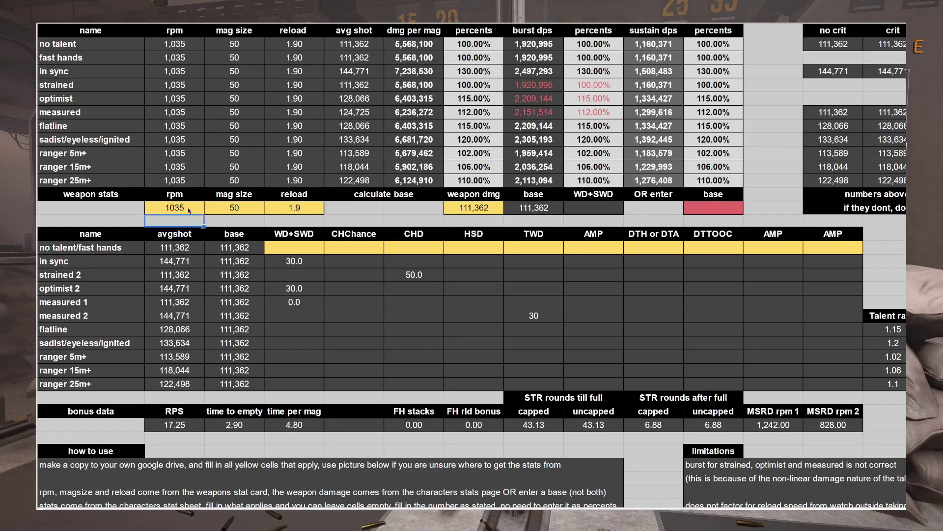
- Check the all weapons and assault rifle damage bonuses in the game stats and set the no talent/fast hands WD+SWD to 152
{"action": "left_click", "coordinate": [308, 248]}
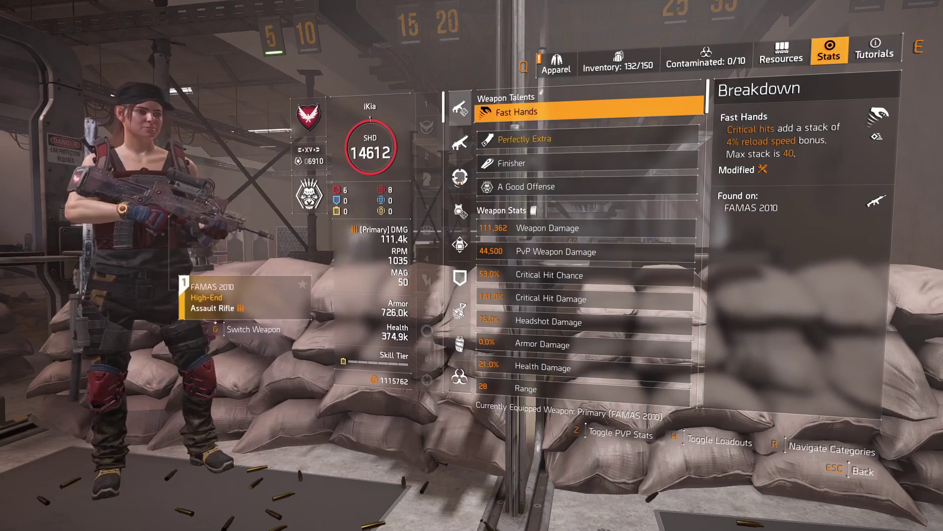
{"action": "key", "text": "r"}
{"action": "key", "text": "r"}
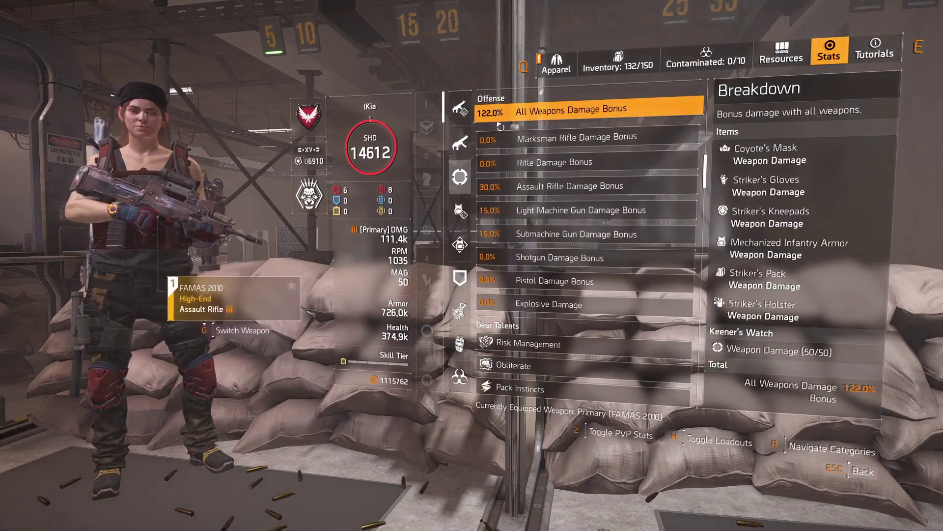
{"action": "left_click", "coordinate": [510, 191]}
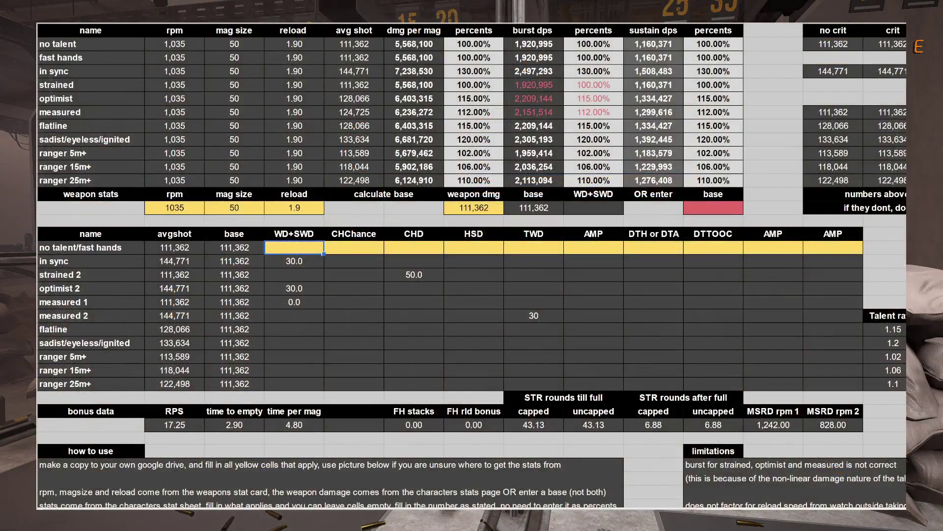
{"action": "type", "text": "52"}
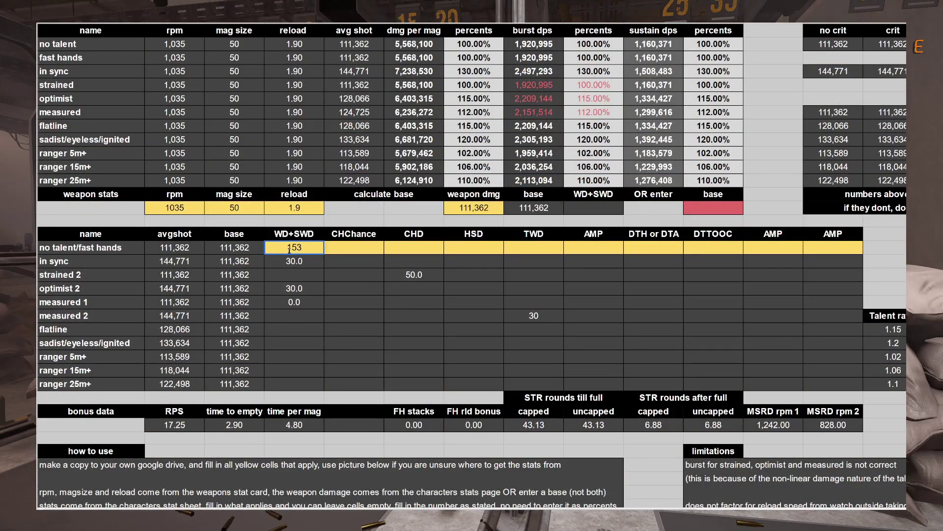
{"action": "key", "text": "Tab"}
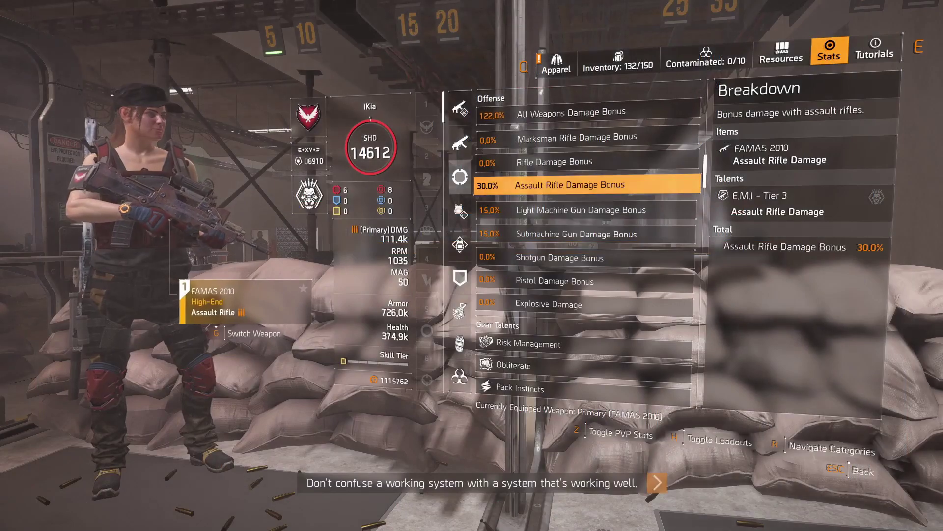
- Check the critical hit stats in the game and set the no talent/fast hands CHChance to 53 and CHD to 166
{"action": "left_click", "coordinate": [459, 143]}
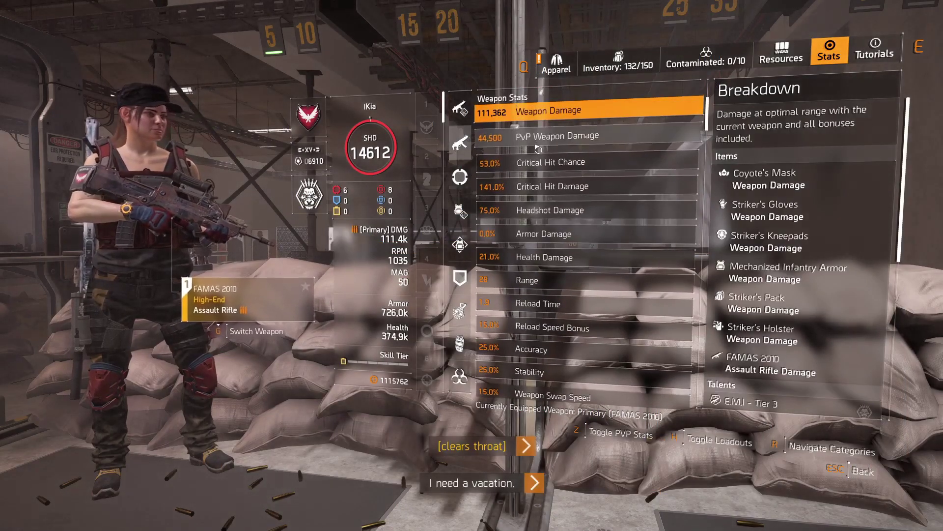
{"action": "left_click", "coordinate": [540, 162]}
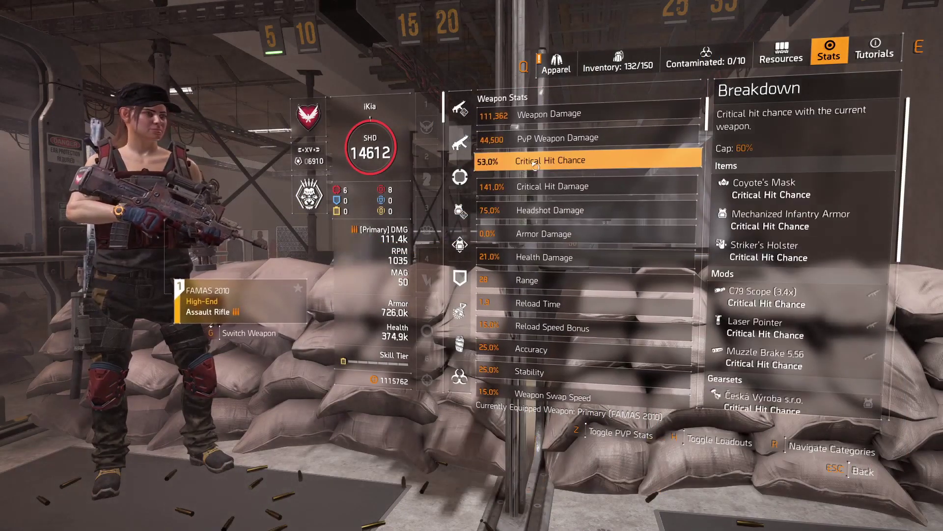
{"action": "left_click", "coordinate": [550, 191]}
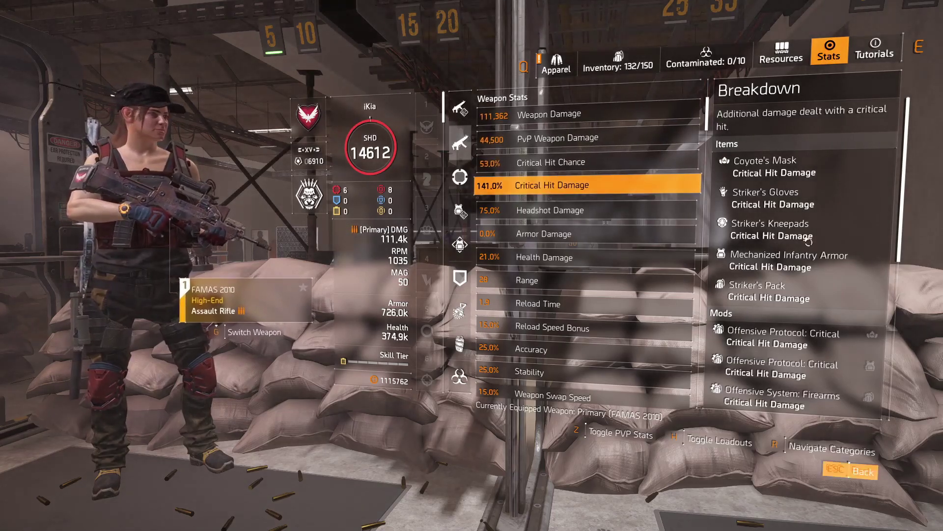
{"action": "key", "text": "Escape"}
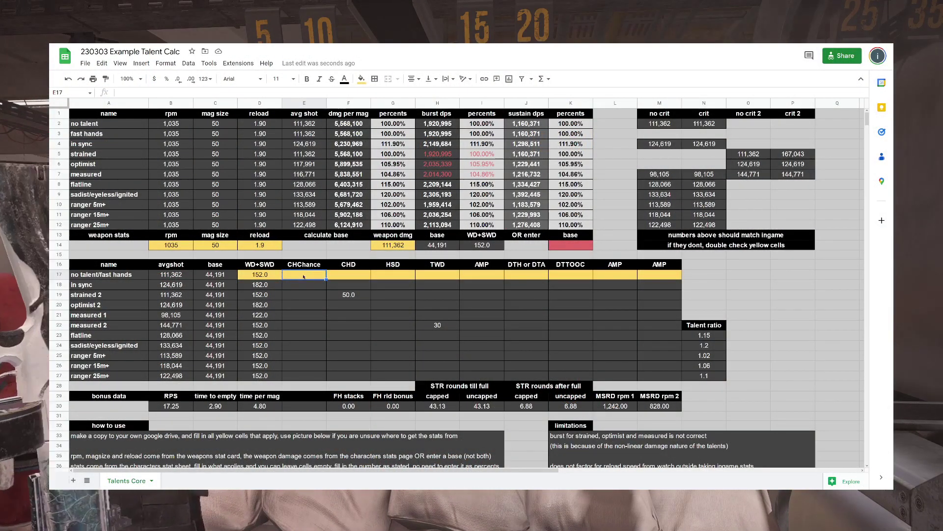
{"action": "left_click", "coordinate": [360, 275]}
{"action": "type", "text": "166"}
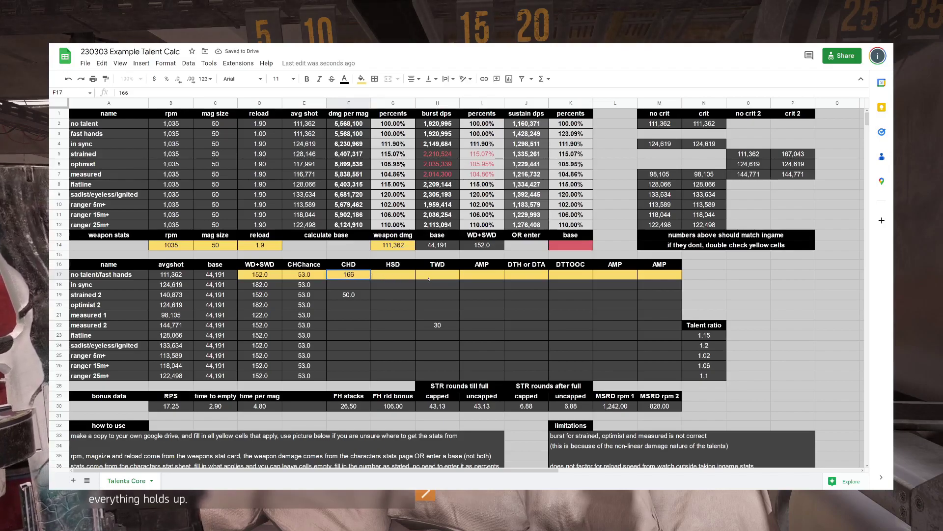
{"action": "left_click", "coordinate": [429, 278]}
- Commit the CHD entry and set the no talent/fast hands TWD to 25 and the first AMP to 100
{"action": "left_click", "coordinate": [383, 275]}
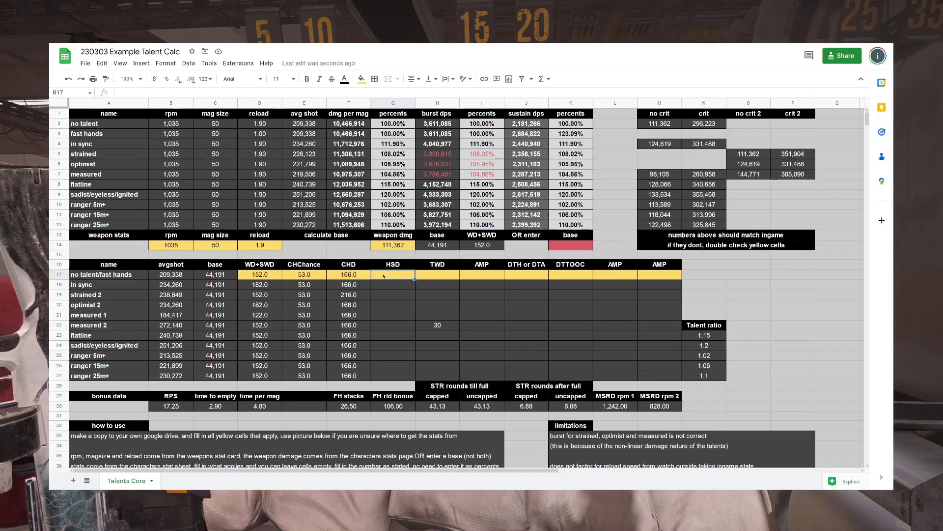
{"action": "left_click", "coordinate": [531, 278]}
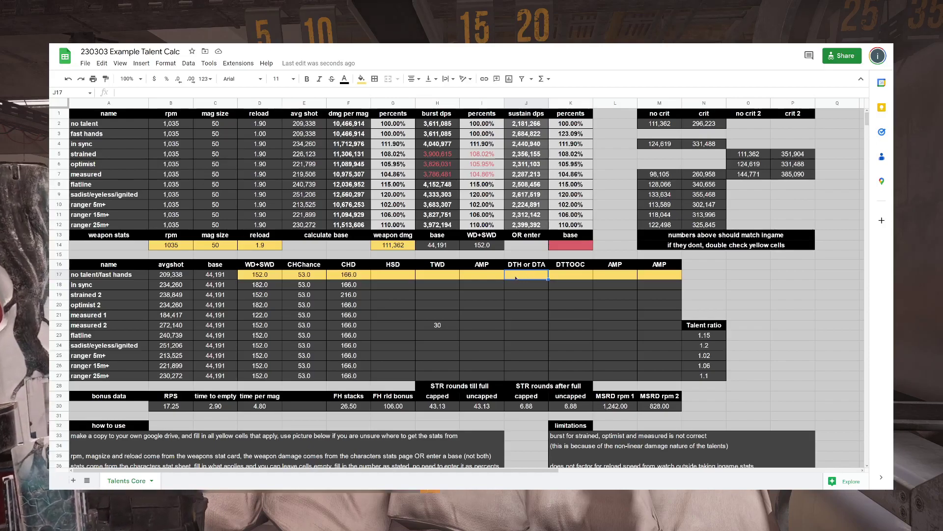
{"action": "left_click", "coordinate": [395, 278]}
{"action": "left_click", "coordinate": [445, 279]}
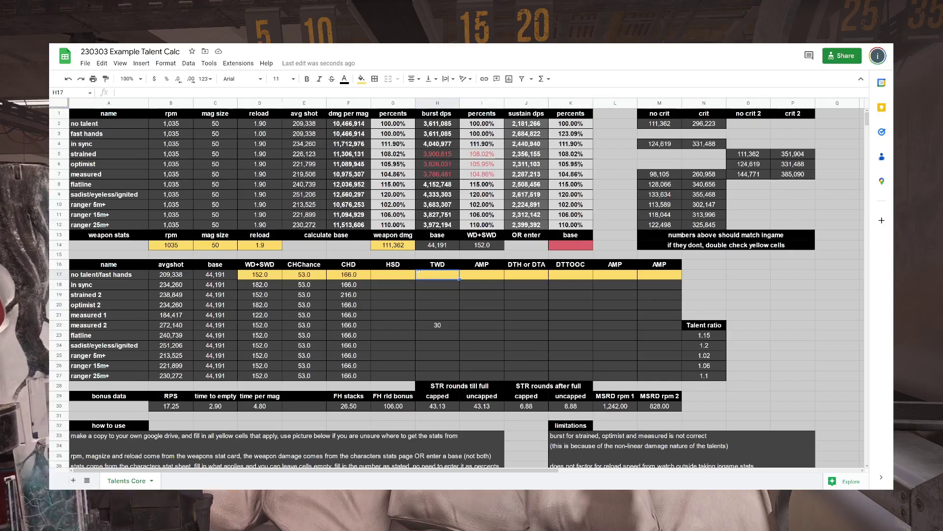
{"action": "double_click", "coordinate": [426, 276]}
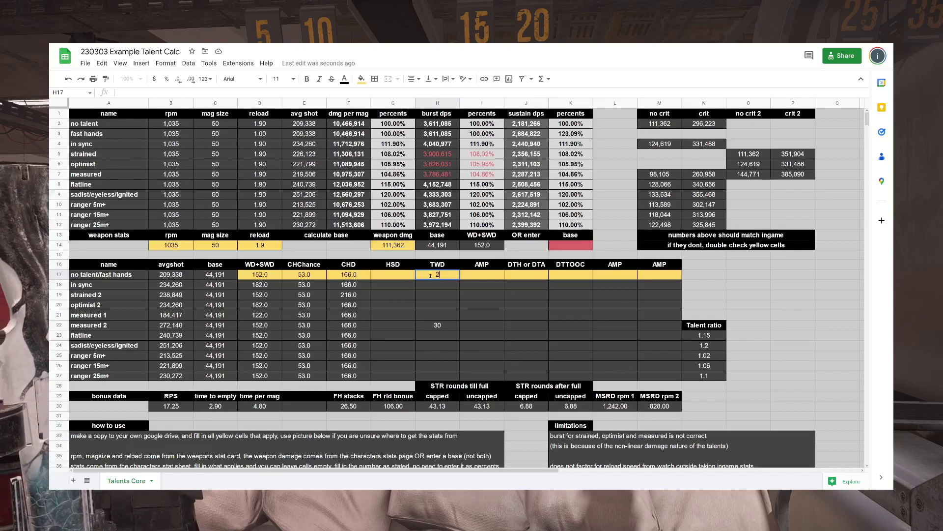
{"action": "double_click", "coordinate": [478, 276]}
{"action": "type", "text": "100"}
{"action": "key", "text": "Return"}
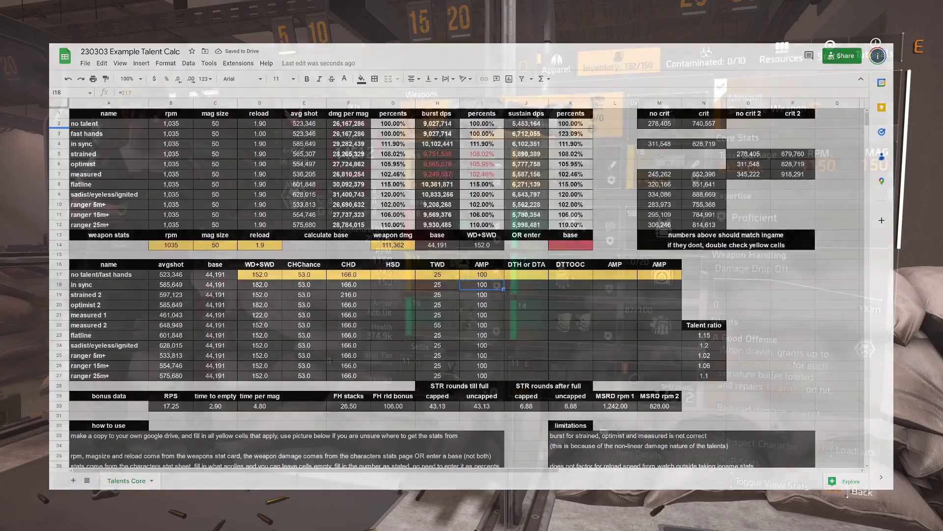
- Check the Obliterate talent on the chest piece and the Striker's Gamble and backpack talents in the game inventory
{"action": "scroll", "coordinate": [766, 378], "scroll_direction": "down", "scroll_amount": 5}
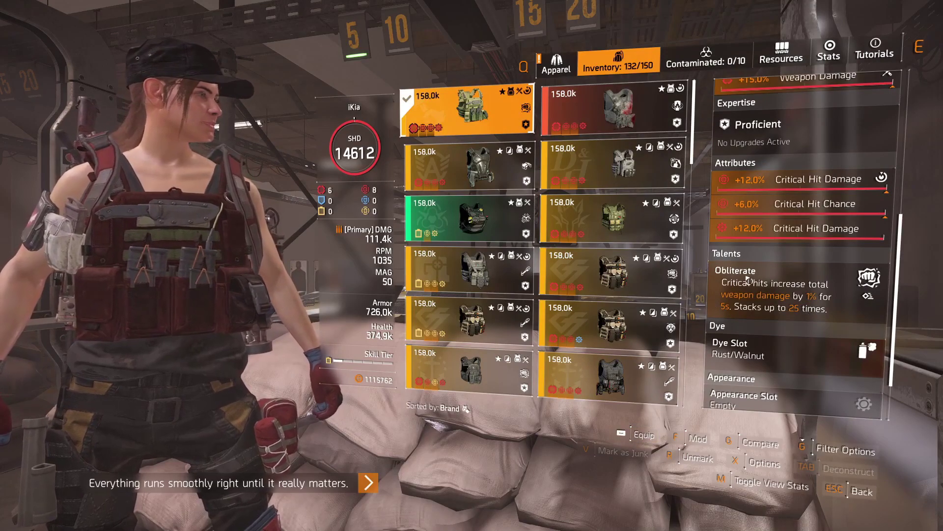
{"action": "key", "text": "Escape"}
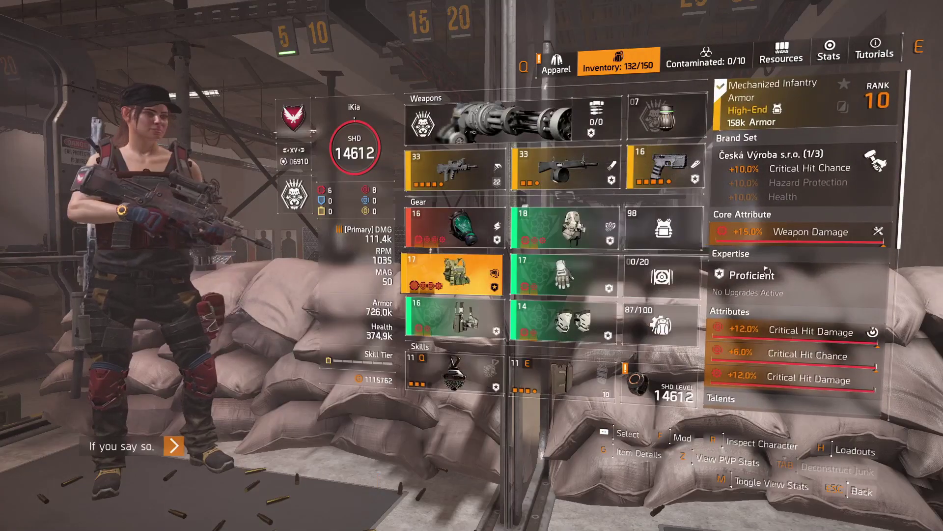
{"action": "left_click", "coordinate": [563, 167]}
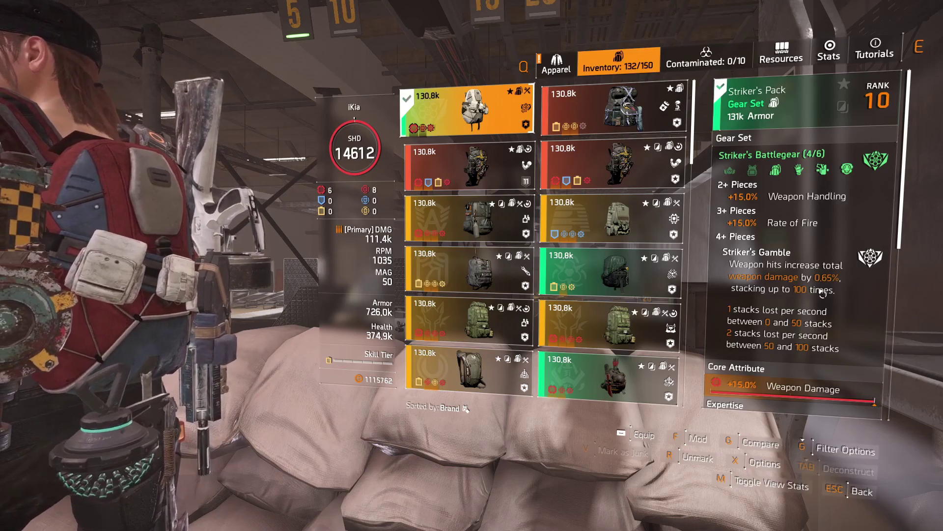
{"action": "scroll", "coordinate": [823, 291], "scroll_direction": "down", "scroll_amount": 3}
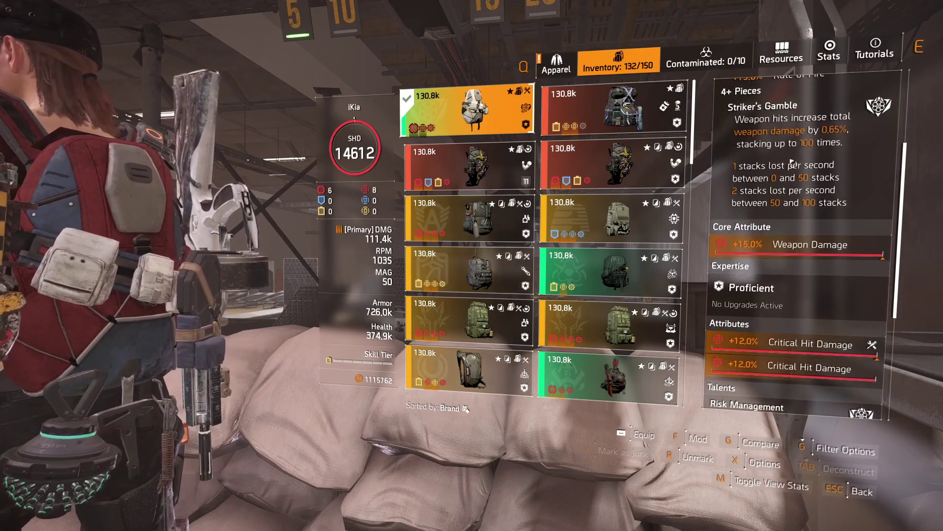
{"action": "scroll", "coordinate": [833, 239], "scroll_direction": "down", "scroll_amount": 3}
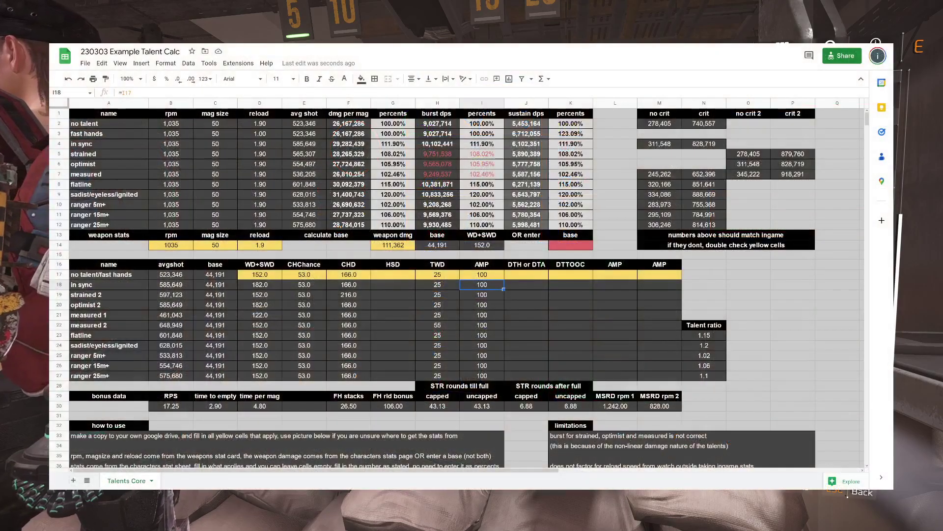
- Set the no talent/fast hands DTH or DTA to 21 and DTTOOC to 10, and check the FAMAS 2010's attributes in the game
{"action": "left_click", "coordinate": [482, 274]}
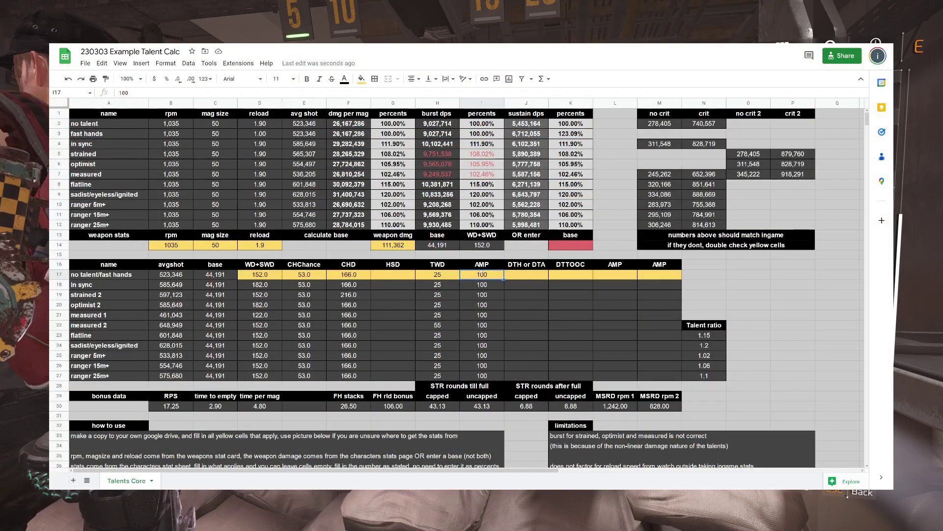
{"action": "left_click", "coordinate": [474, 264]}
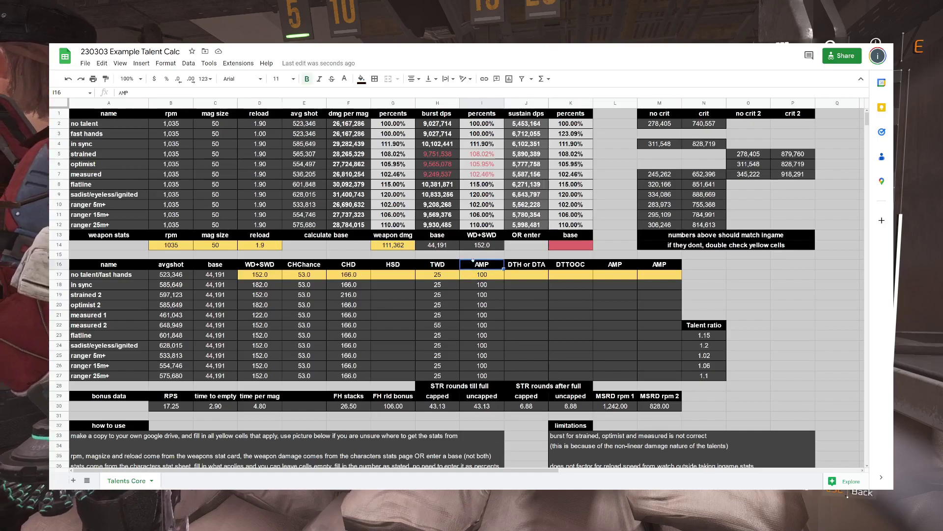
{"action": "left_click", "coordinate": [473, 275]}
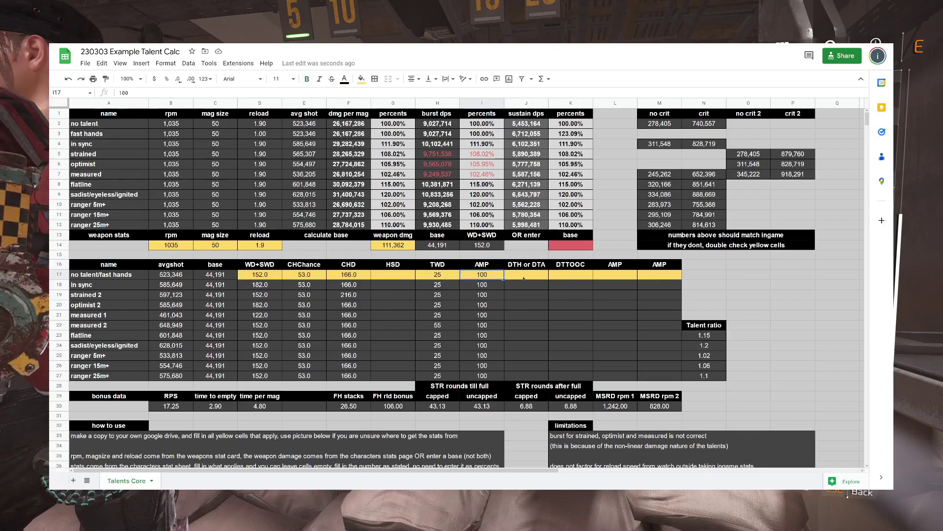
{"action": "left_click", "coordinate": [519, 266]}
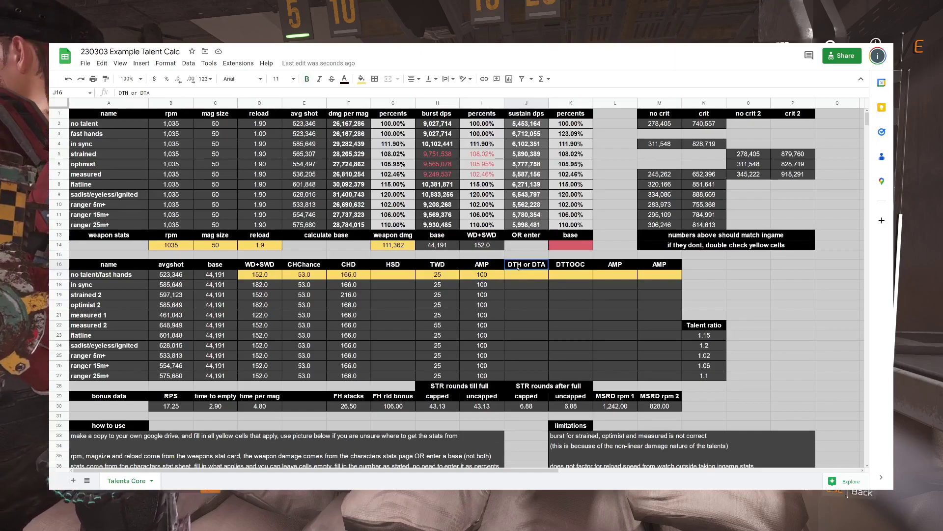
{"action": "left_click", "coordinate": [516, 278]}
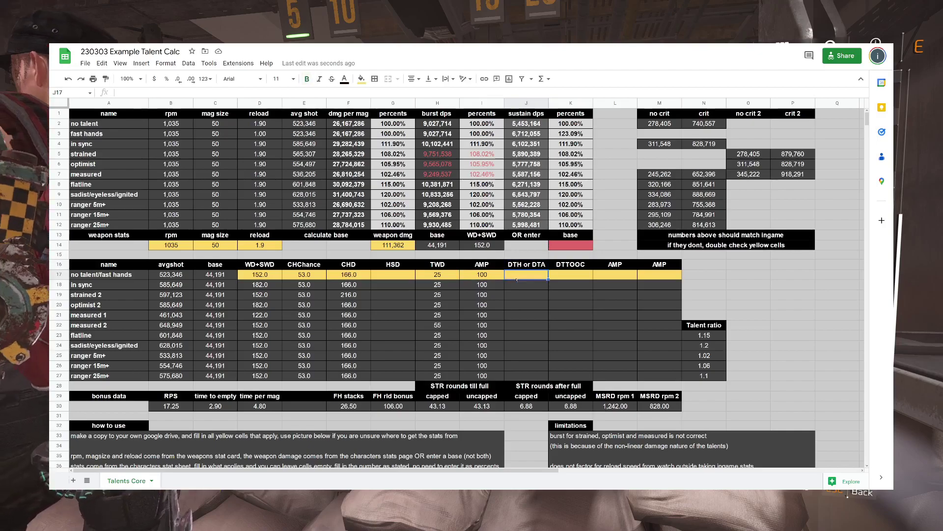
{"action": "double_click", "coordinate": [519, 276]}
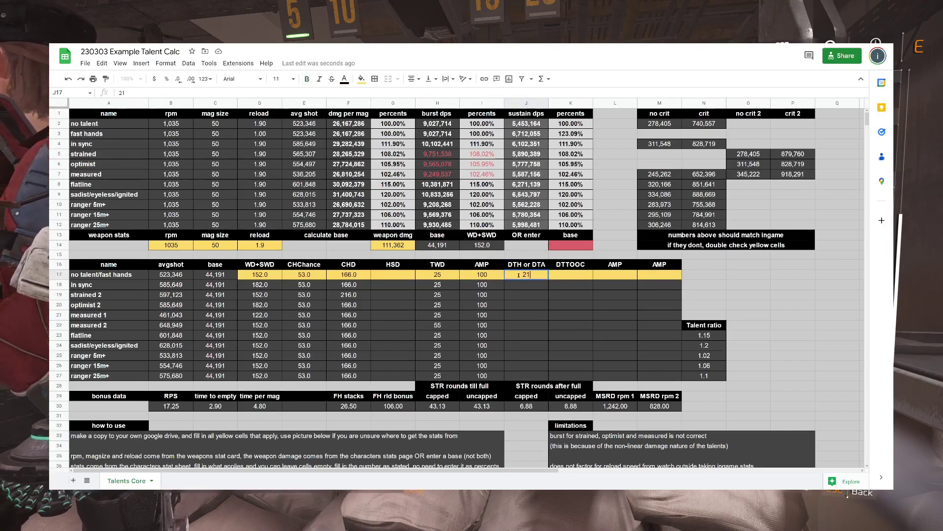
{"action": "left_click", "coordinate": [557, 275]}
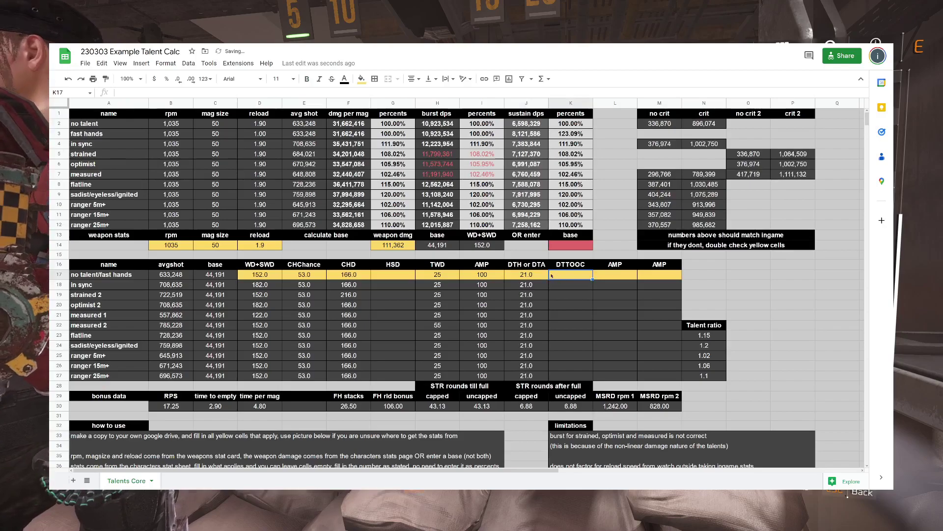
{"action": "type", "text": "10"}
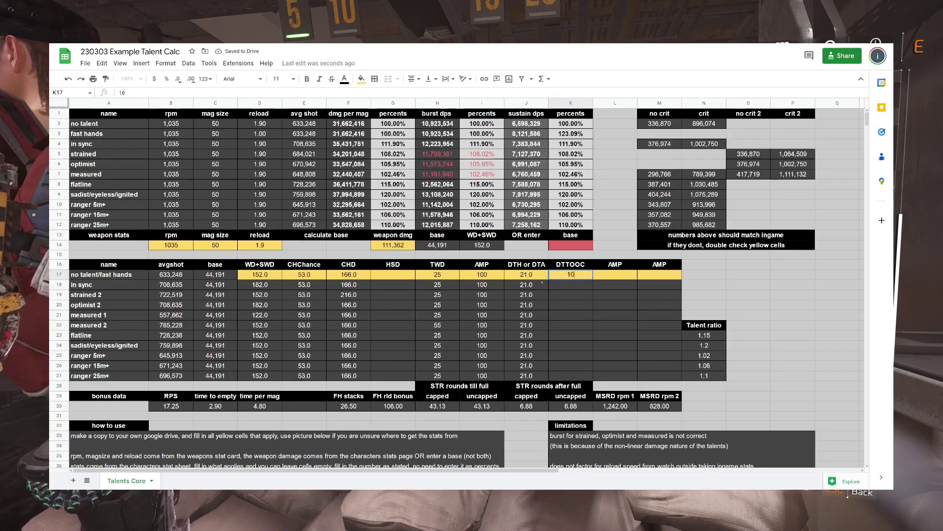
{"action": "key", "text": "Return"}
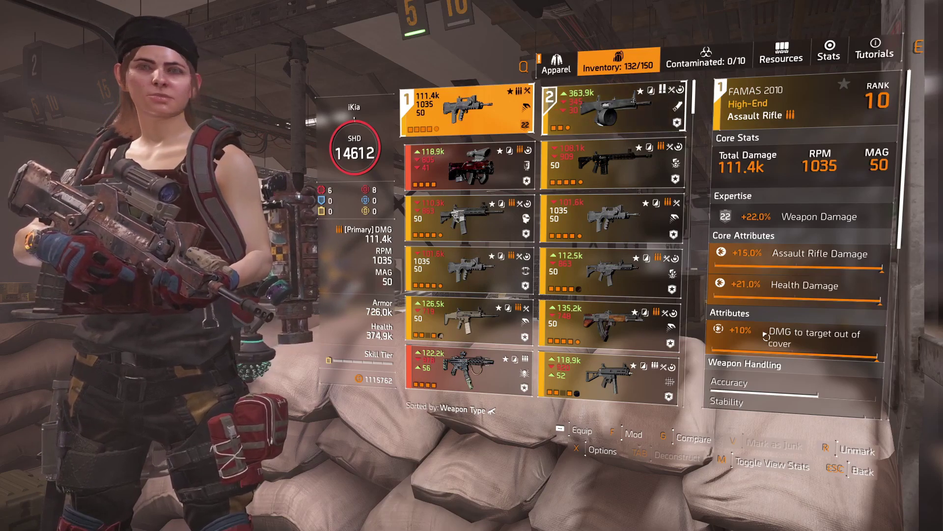
{"action": "key", "text": "Escape"}
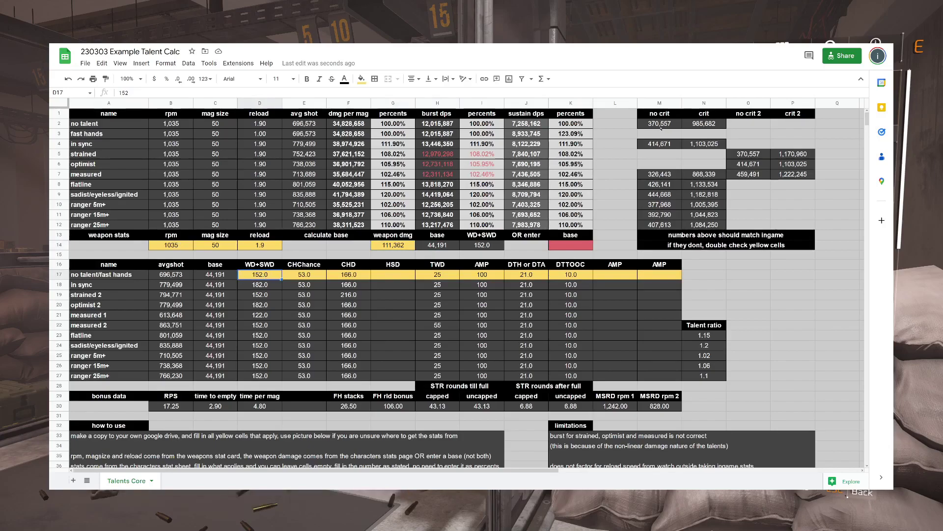
- Compare the no talent no crit and crit numbers with the SB obli+BP GR 22 Body and Body+Crit values in 230303 Example Calc
{"action": "left_click", "coordinate": [647, 127]}
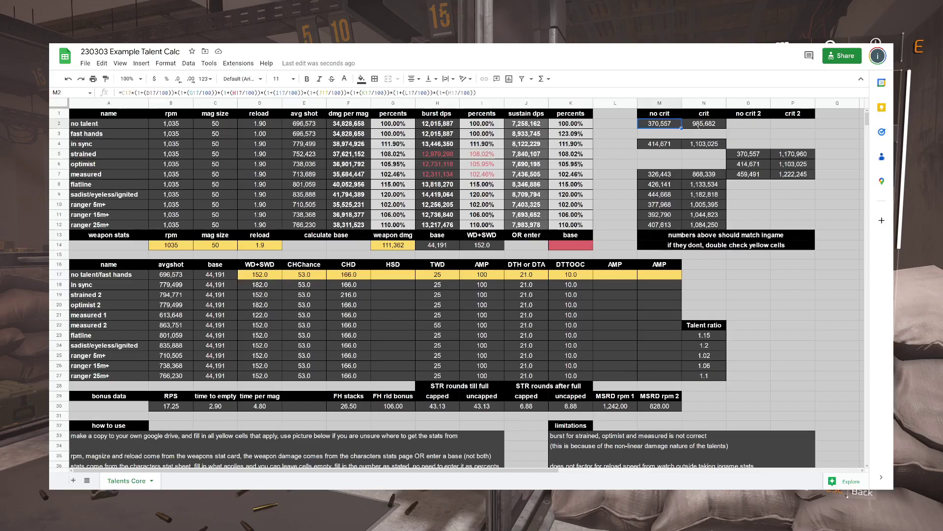
{"action": "left_click", "coordinate": [696, 127]}
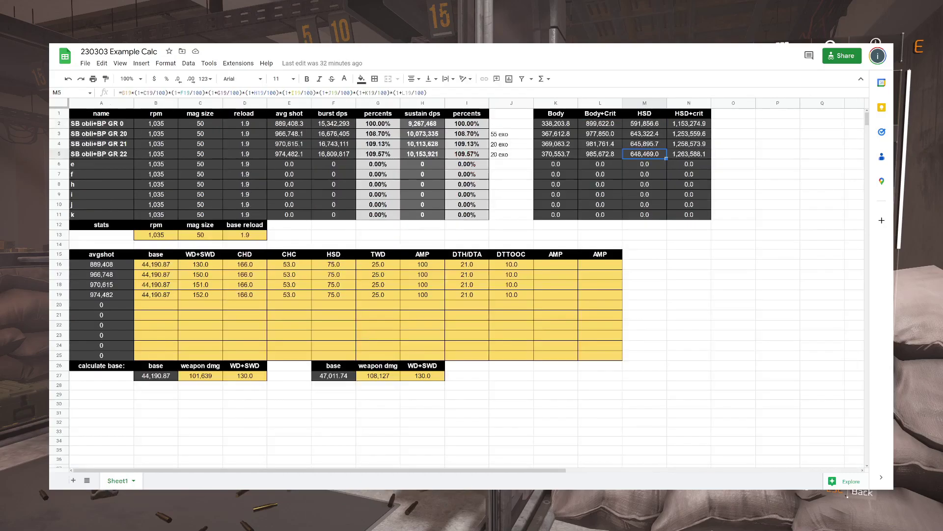
{"action": "left_click", "coordinate": [553, 153]}
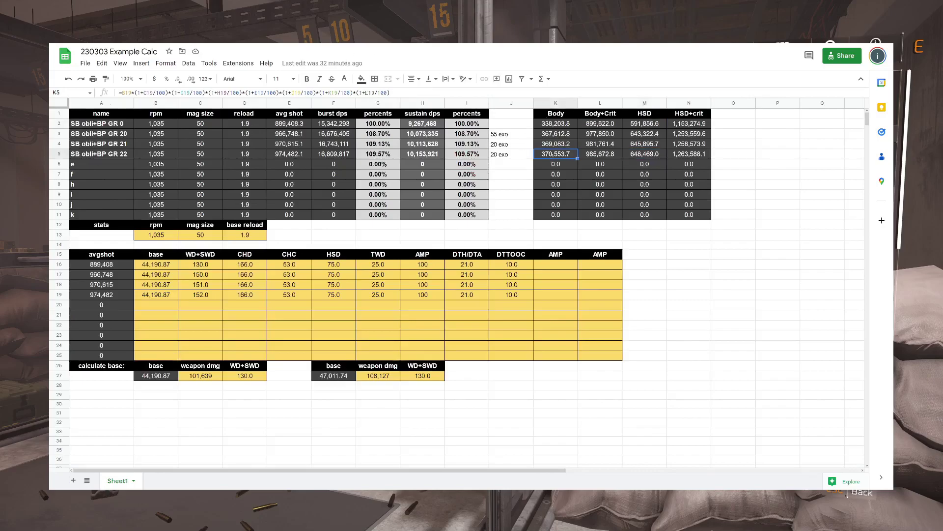
{"action": "left_click", "coordinate": [592, 155]}
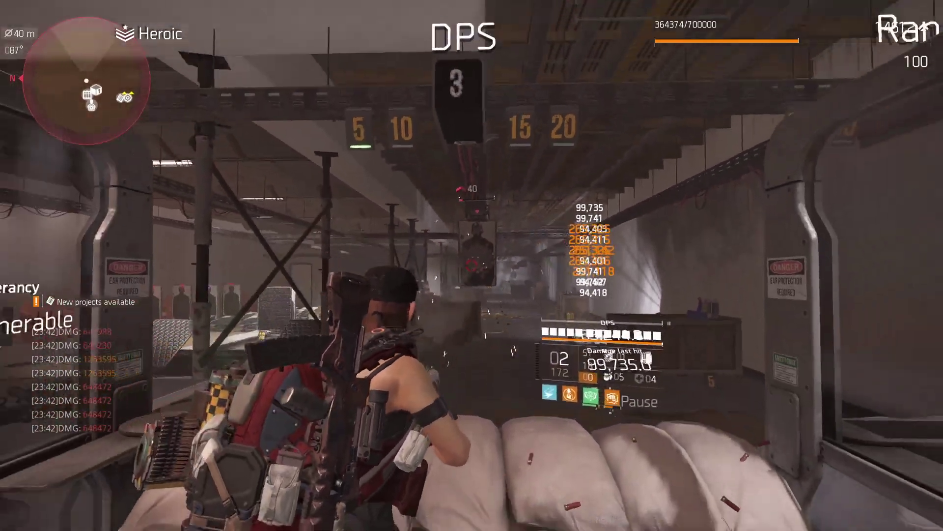
- Build up damage stacks on the game's shooting range target, and fire the primary weapon at its body to check the damage numbers
{"action": "key", "text": "Return"}
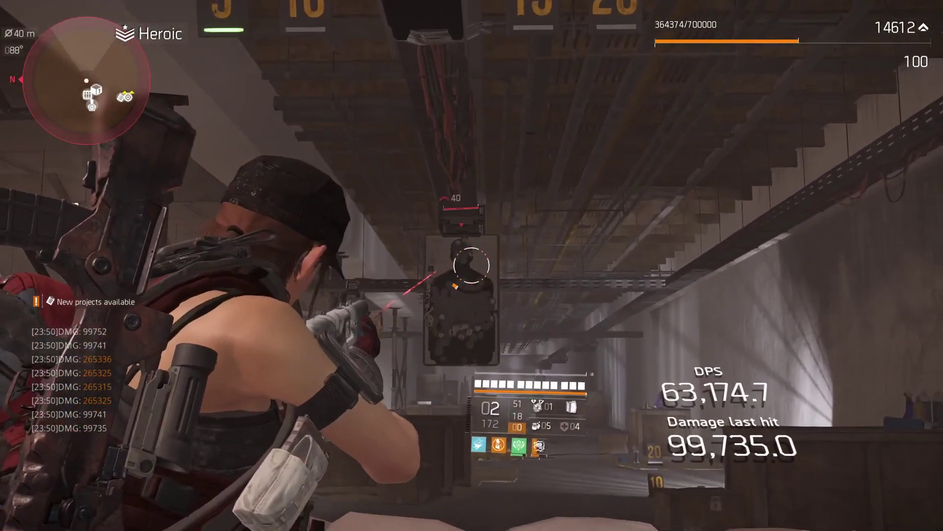
{"action": "left_click", "coordinate": [472, 266]}
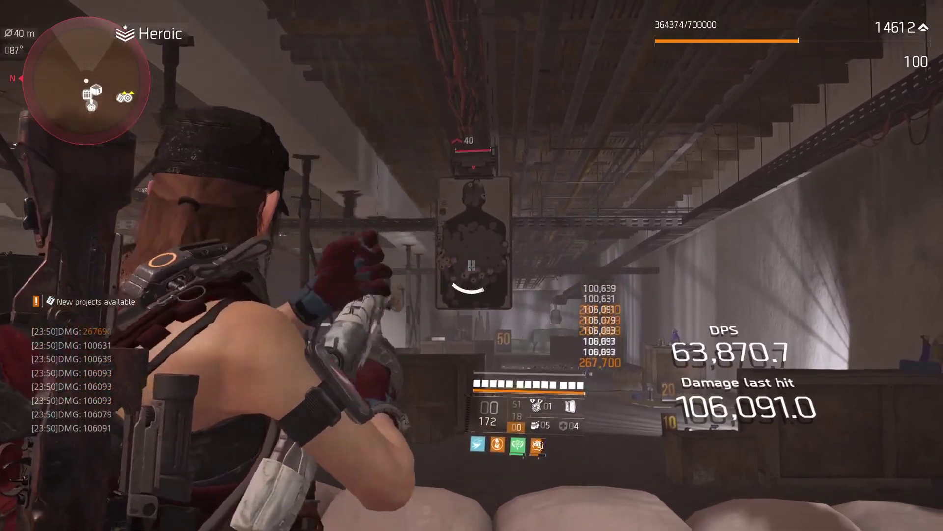
{"action": "left_click", "coordinate": [472, 266]}
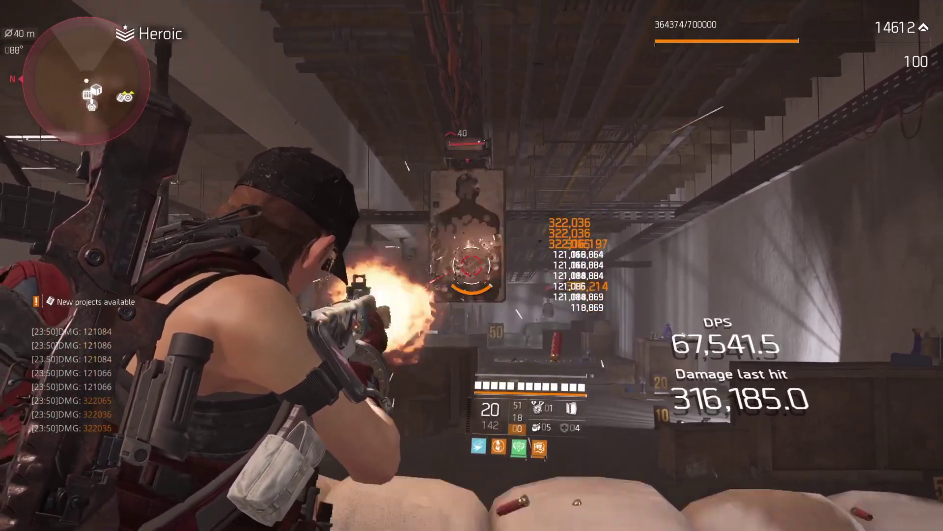
{"action": "key", "text": "1"}
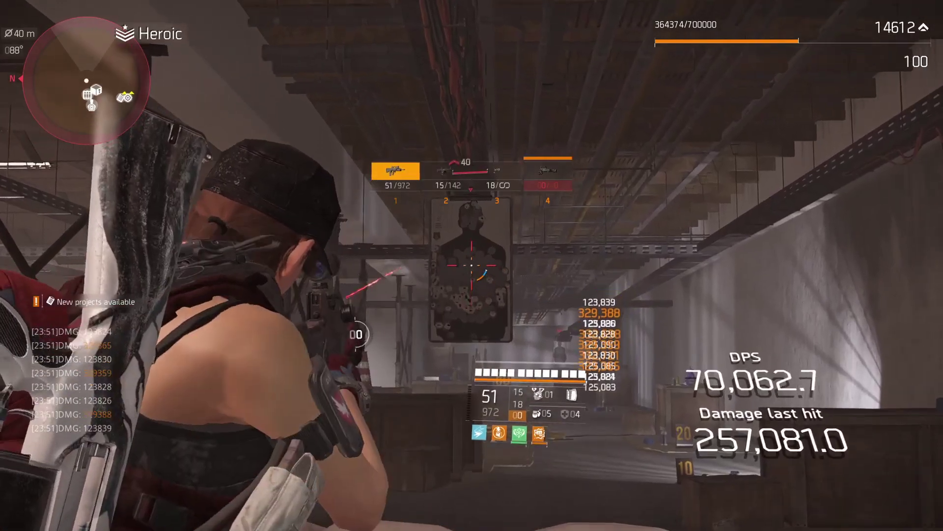
{"action": "left_click", "coordinate": [472, 266]}
{"action": "left_click", "coordinate": [472, 265]}
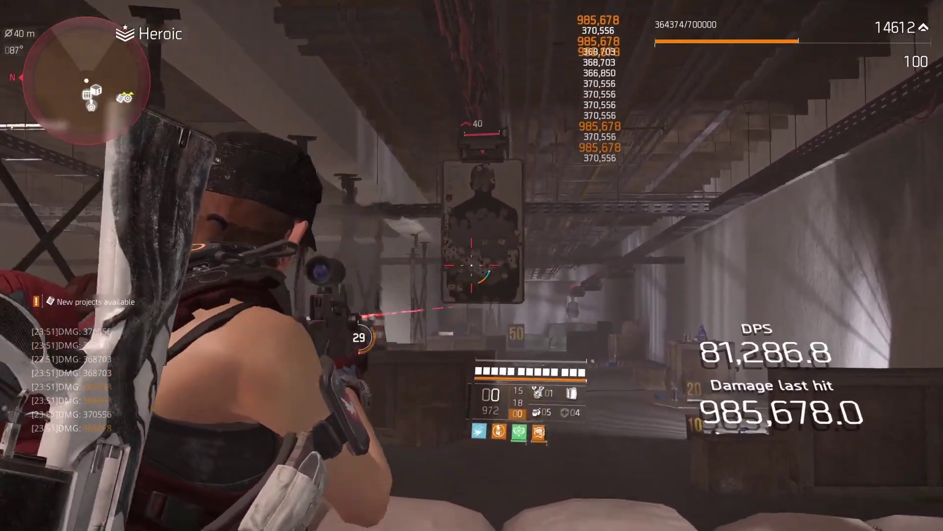
{"action": "left_click", "coordinate": [472, 266]}
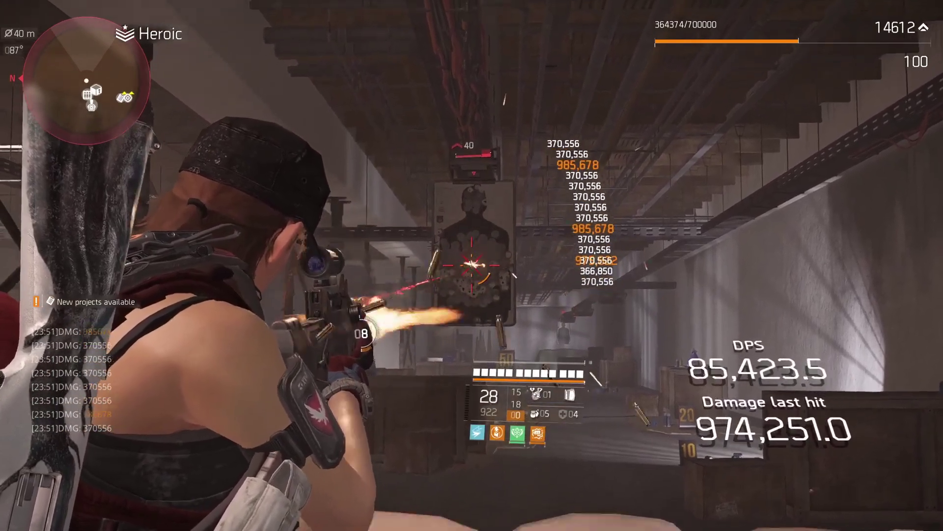
{"action": "left_click", "coordinate": [472, 265]}
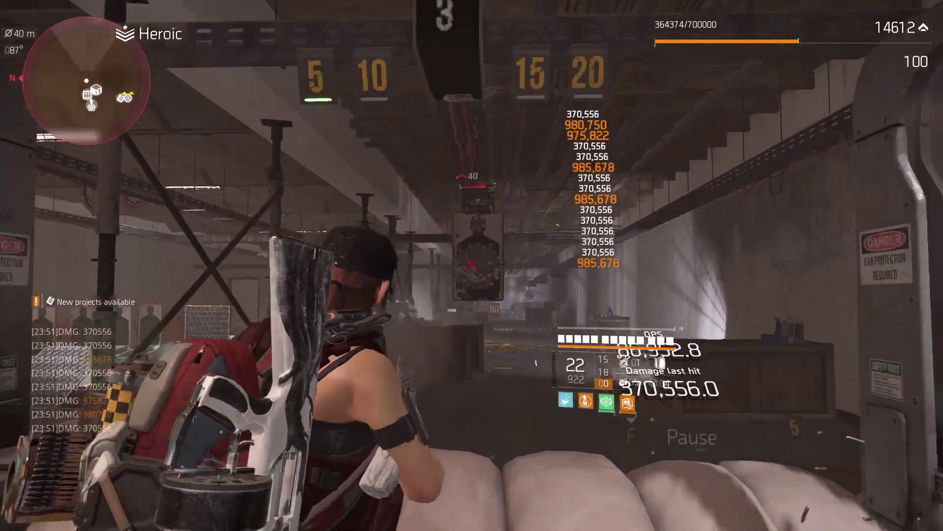
{"action": "key", "text": "Return"}
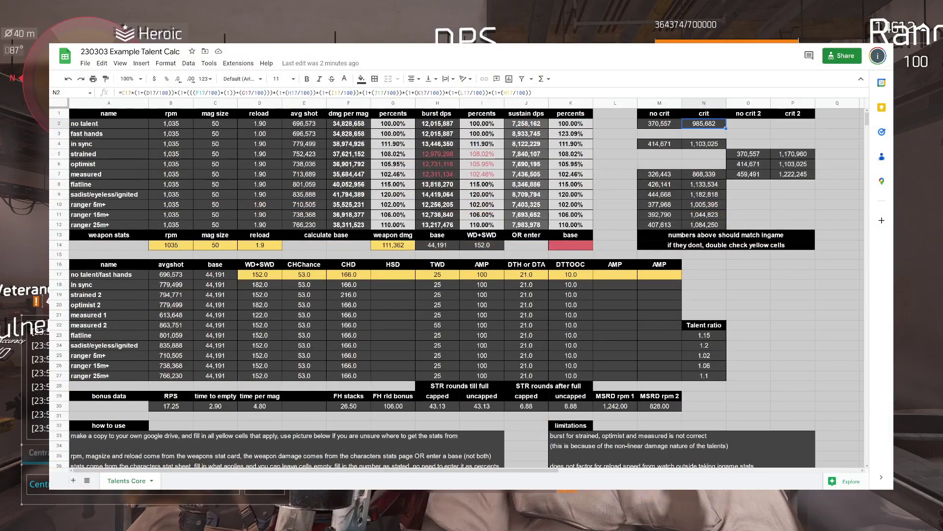
- Review the no talent row's no crit and crit numbers in the 230303 Example Talent Calc sheet
{"action": "left_click", "coordinate": [651, 125]}
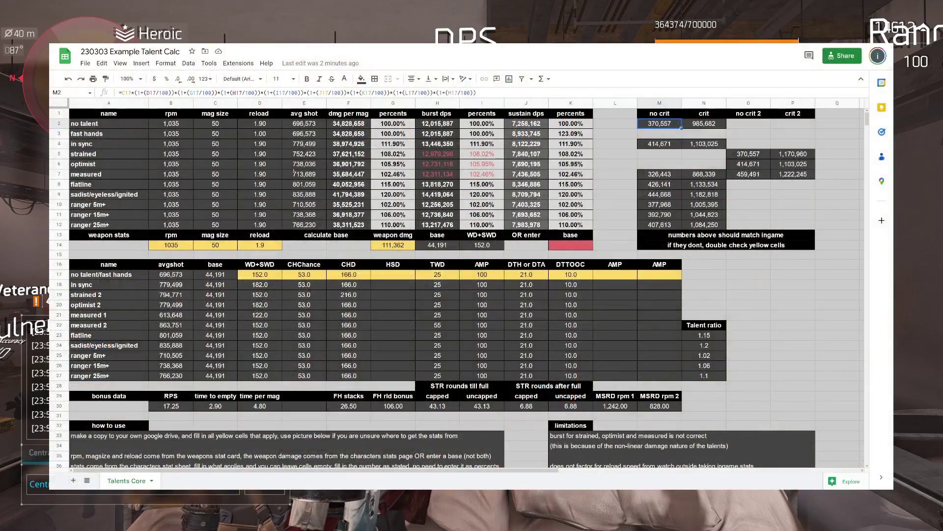
{"action": "left_click", "coordinate": [711, 127]}
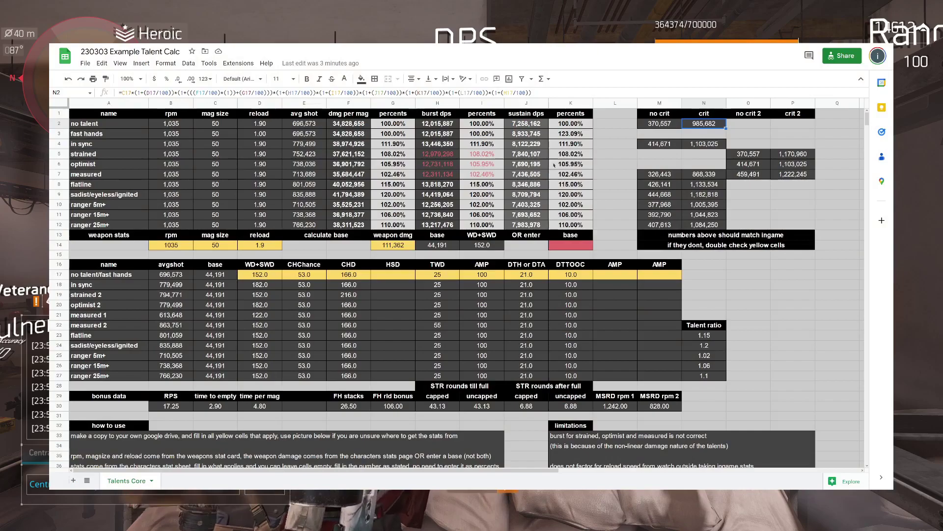
{"action": "left_click", "coordinate": [606, 157]}
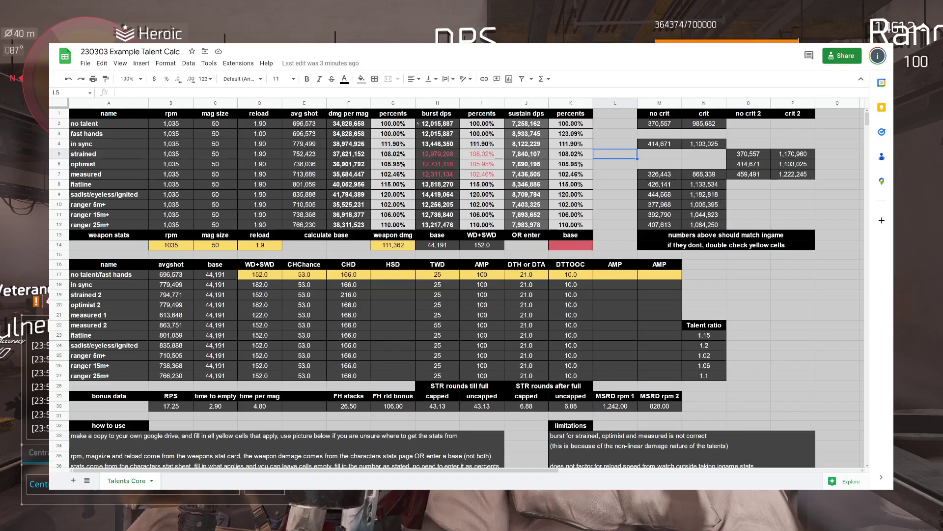
- Compare the no talent and fast hands percents for damage per mag, burst DPS and sustain DPS
{"action": "left_click", "coordinate": [377, 127]}
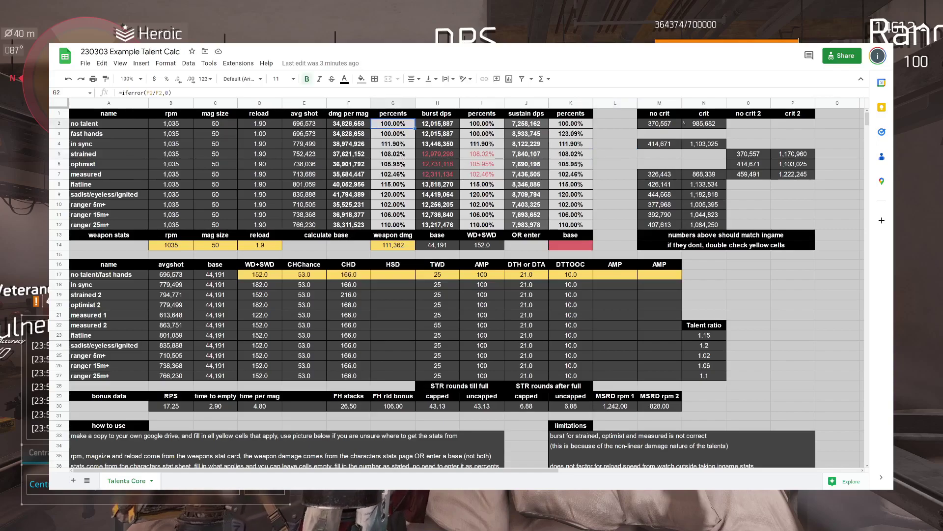
{"action": "left_click", "coordinate": [563, 124]}
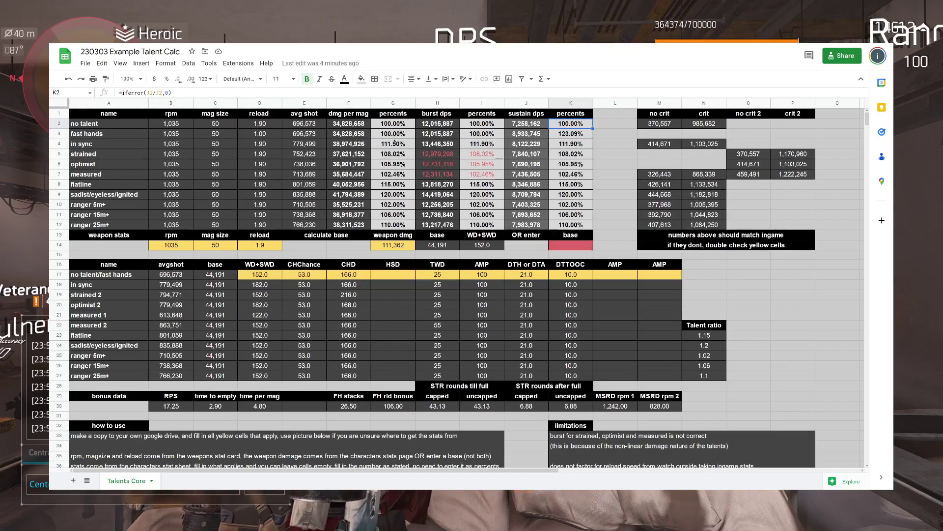
{"action": "left_click", "coordinate": [118, 135]}
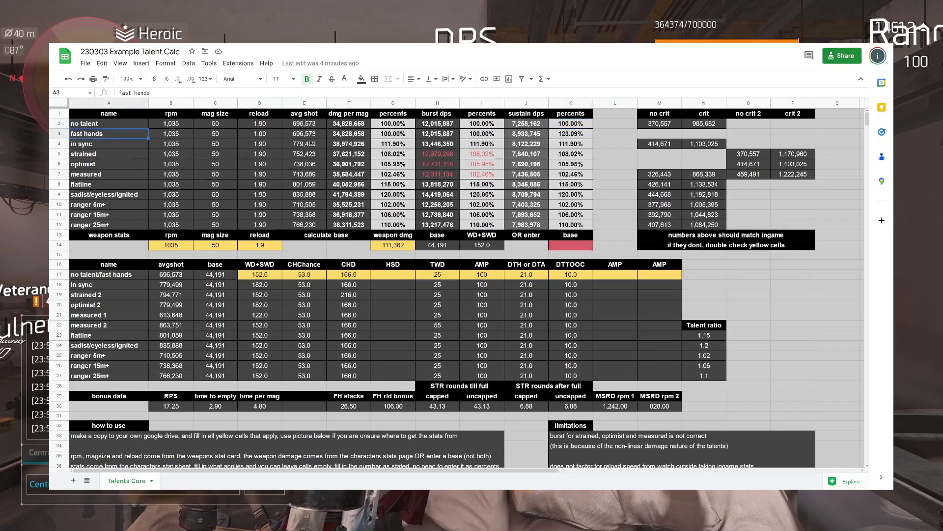
{"action": "left_click", "coordinate": [391, 133]}
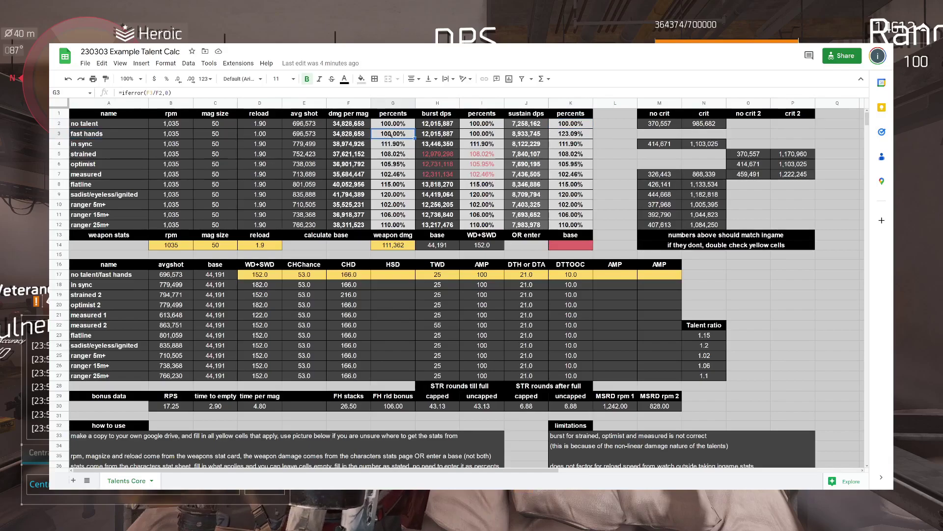
{"action": "left_click", "coordinate": [483, 135]}
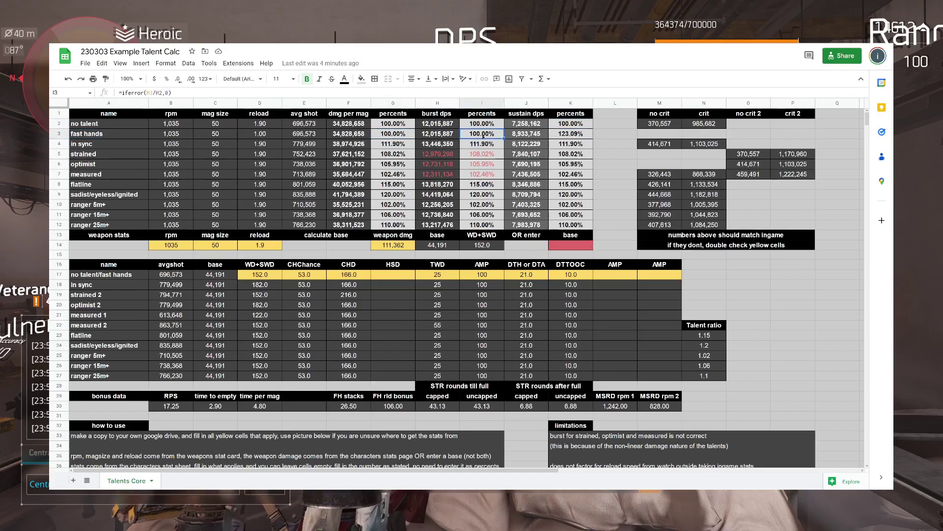
{"action": "left_click", "coordinate": [574, 135]}
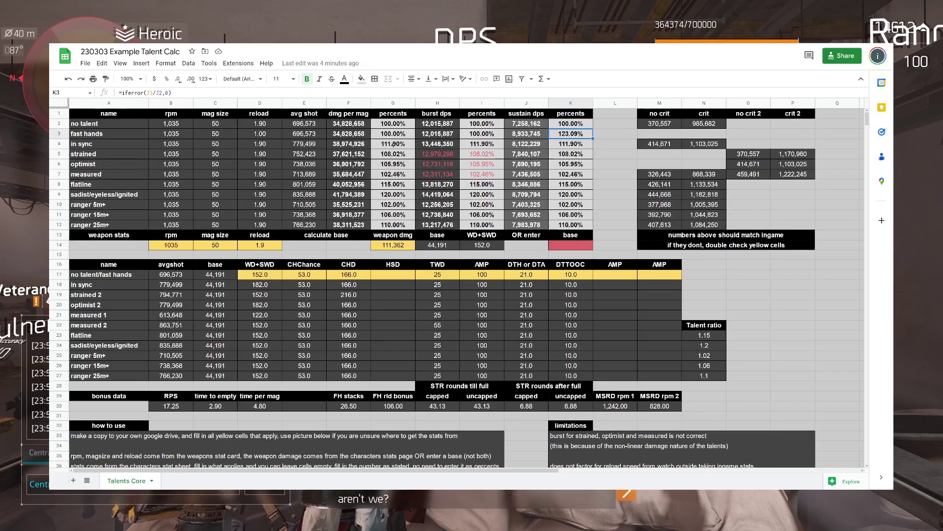
- Review the in sync, measured and optimist percents for damage per mag, burst DPS and sustain DPS
{"action": "left_click", "coordinate": [382, 145]}
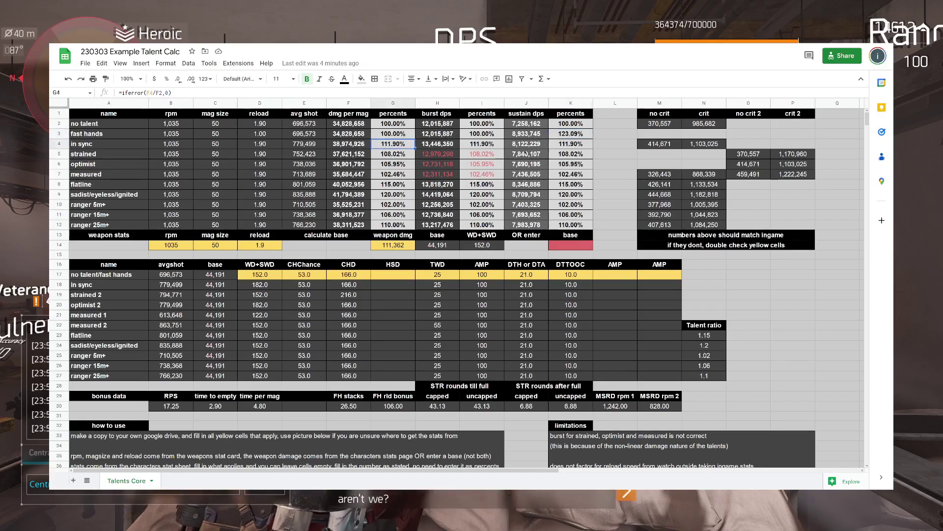
{"action": "left_click", "coordinate": [564, 144]}
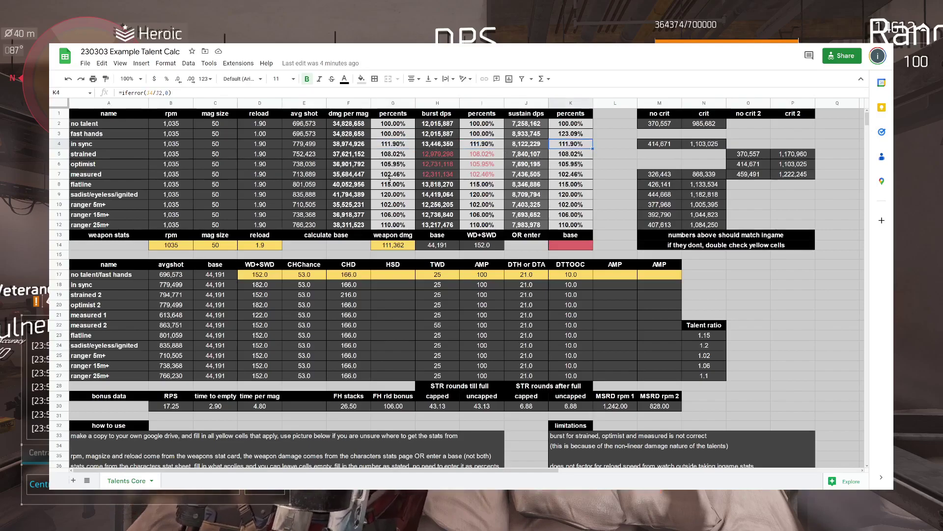
{"action": "left_click", "coordinate": [389, 176]}
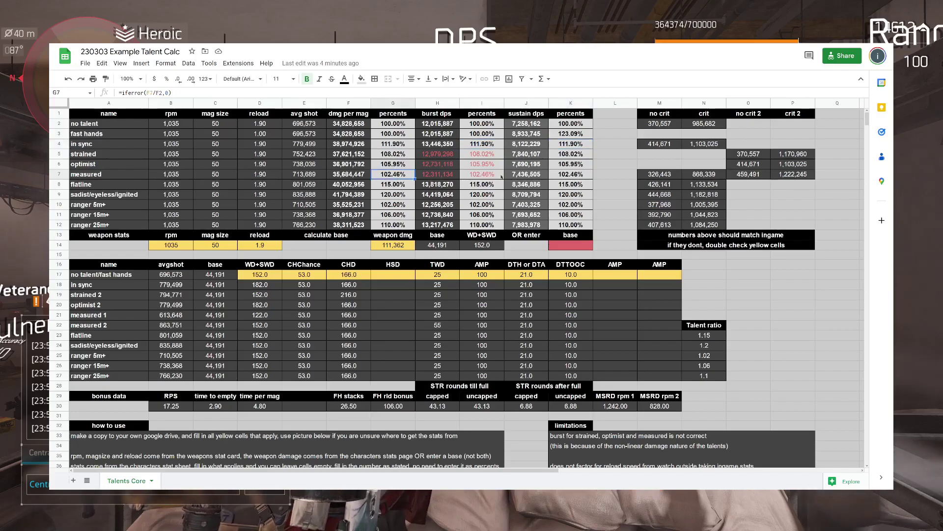
{"action": "left_click", "coordinate": [483, 175]}
{"action": "left_click", "coordinate": [569, 174]}
{"action": "left_click", "coordinate": [396, 165]}
{"action": "left_click", "coordinate": [471, 168]}
{"action": "left_click", "coordinate": [570, 164]}
- Examine the strained row's damage per mag percent, and compare its burst DPS with its sustain DPS
{"action": "left_click", "coordinate": [393, 154]}
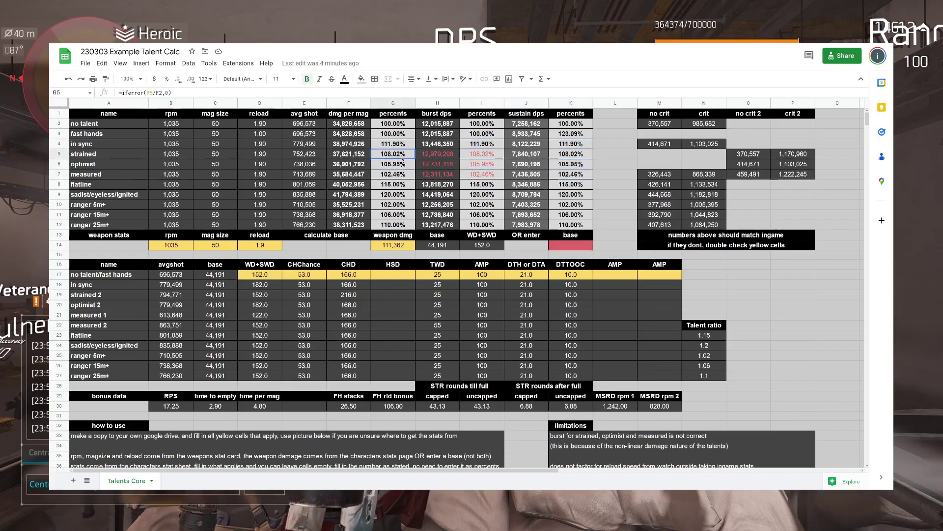
{"action": "left_click", "coordinate": [438, 154]}
{"action": "key", "text": "Right"}
{"action": "key", "text": "Right"}
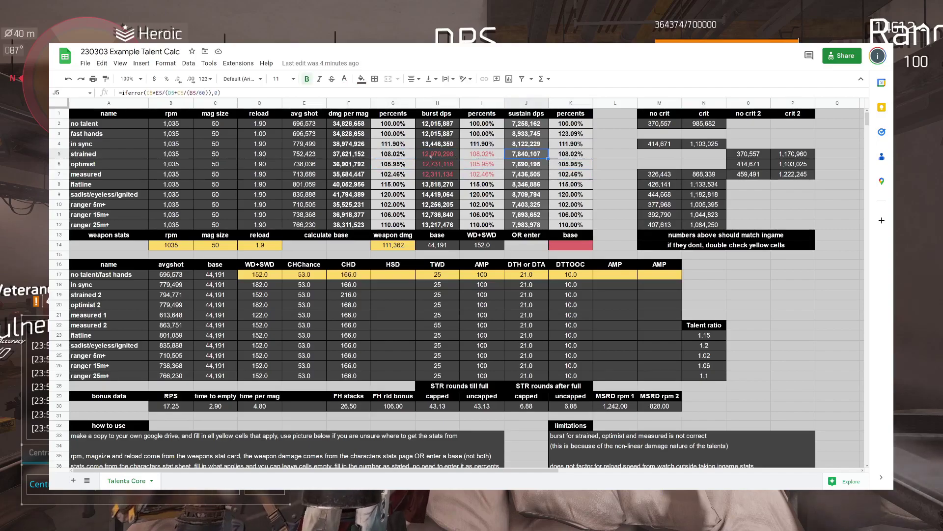
{"action": "left_click", "coordinate": [431, 156]}
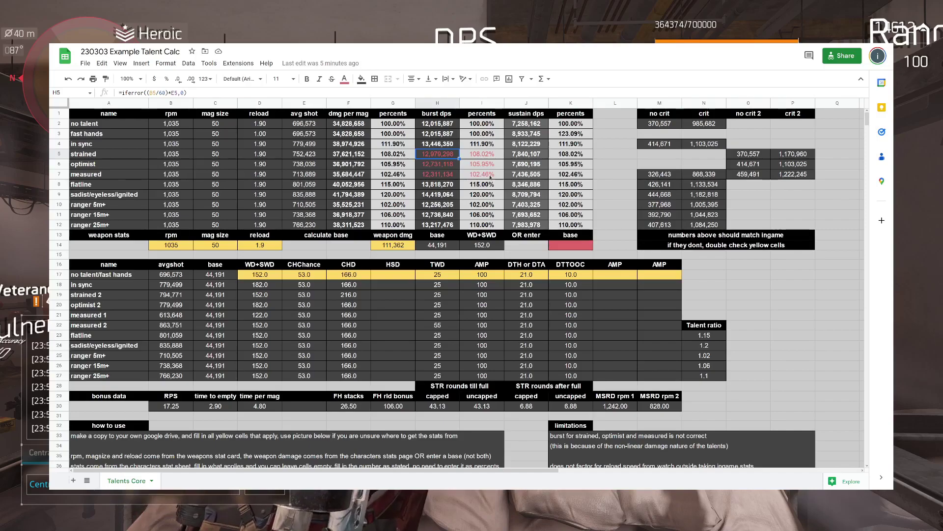
{"action": "left_click", "coordinate": [529, 154]}
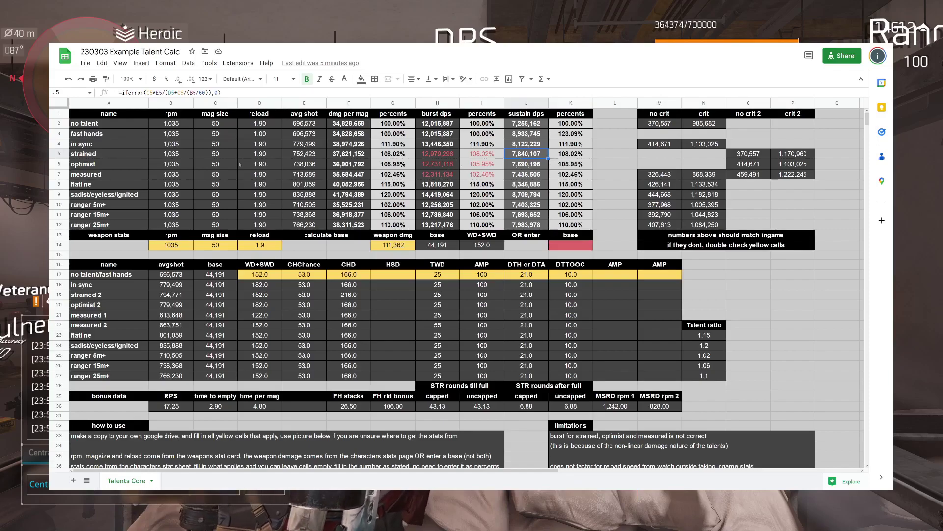
{"action": "left_click", "coordinate": [439, 154]}
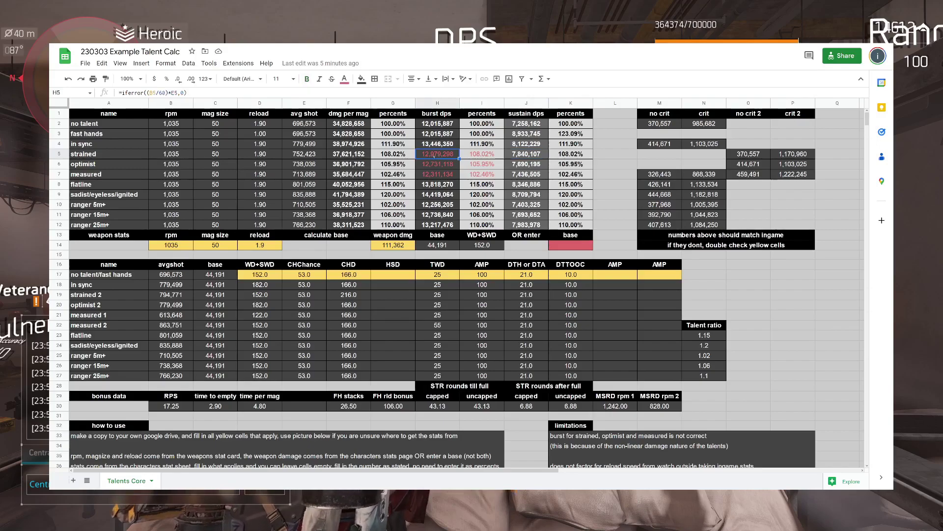
- Check the strained, optimist and measured talents' red burst DPS values, along with measured's burst percent
{"action": "left_click", "coordinate": [100, 154]}
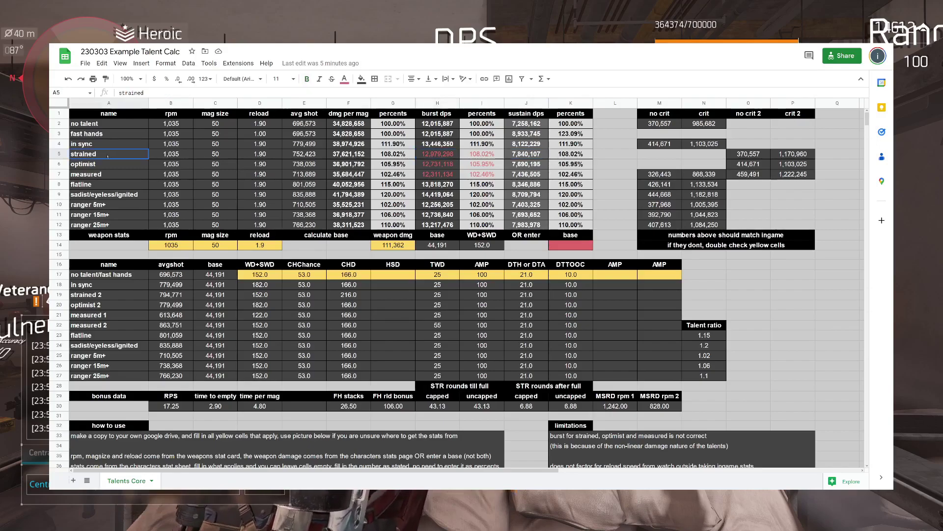
{"action": "left_click", "coordinate": [104, 164]}
{"action": "left_click", "coordinate": [115, 155]}
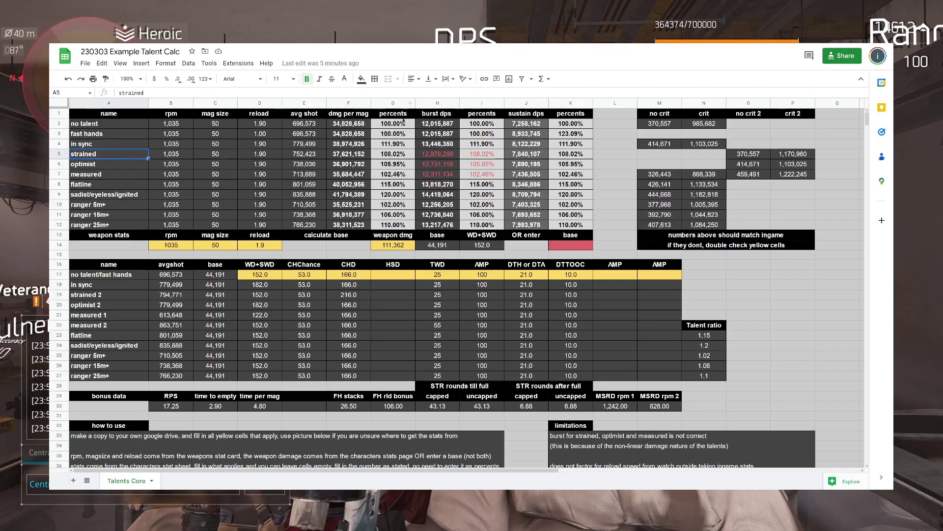
{"action": "left_click", "coordinate": [435, 153]}
{"action": "left_click", "coordinate": [433, 164]}
{"action": "left_click", "coordinate": [428, 174]}
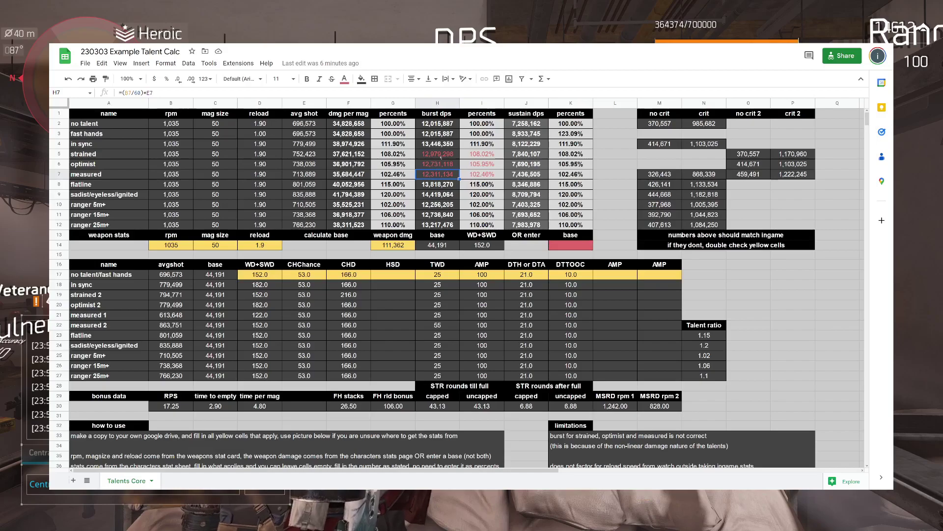
{"action": "left_click", "coordinate": [477, 176]}
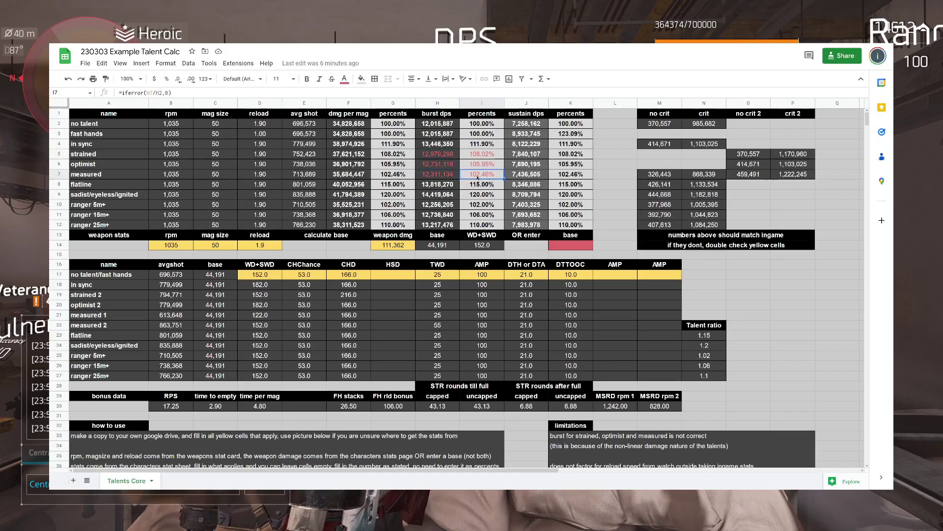
{"action": "left_click", "coordinate": [450, 155]}
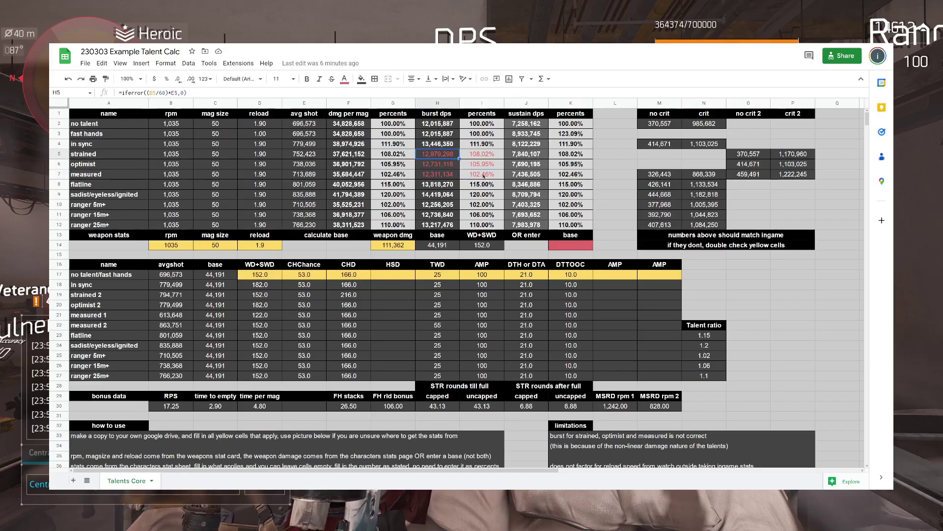
- Read the calculator's limitations notes below the bonus data, and return to the results table
{"action": "scroll", "coordinate": [477, 198], "scroll_direction": "down", "scroll_amount": 2}
{"action": "scroll", "coordinate": [477, 199], "scroll_direction": "down", "scroll_amount": 2}
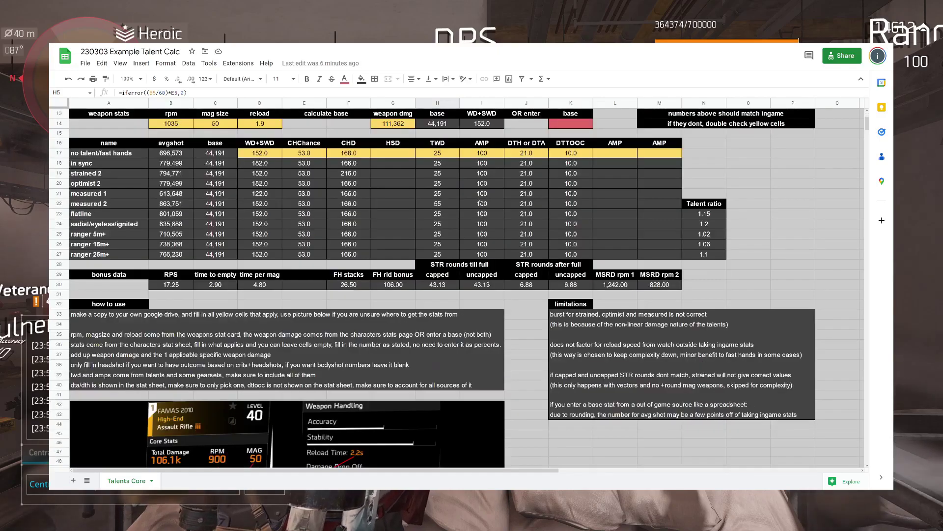
{"action": "scroll", "coordinate": [479, 202], "scroll_direction": "down", "scroll_amount": 2}
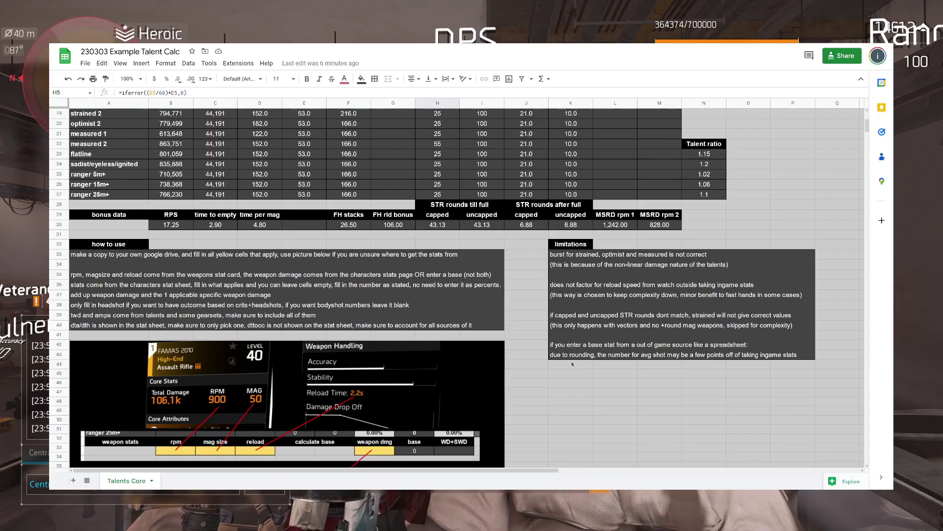
{"action": "scroll", "coordinate": [473, 227], "scroll_direction": "up", "scroll_amount": 6}
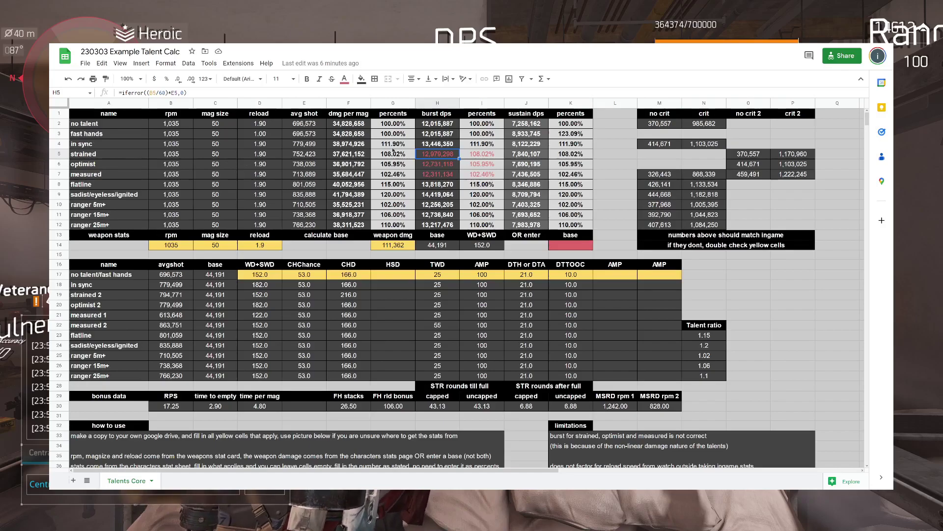
- Compare the in sync, strained and optimist sustain DPS percents against the no talent row's WD+SWD and CHChance inputs
{"action": "left_click", "coordinate": [566, 144]}
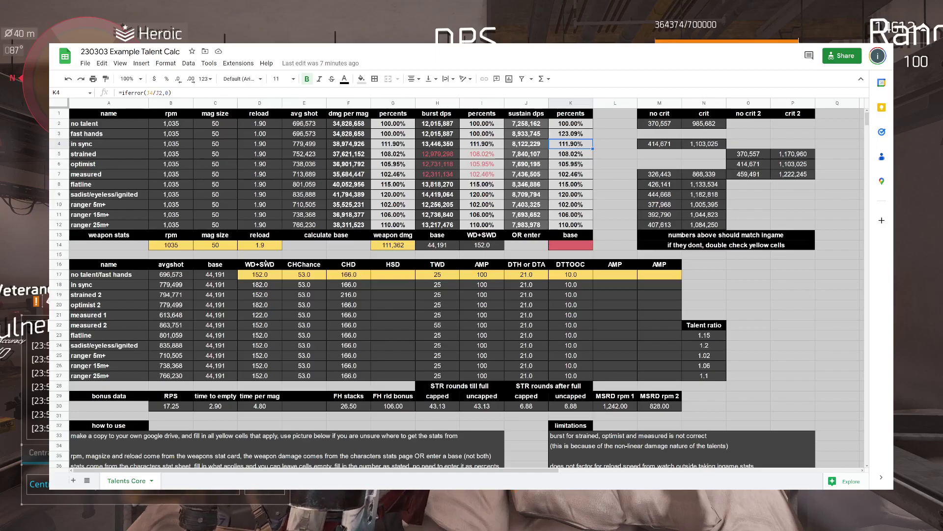
{"action": "left_click", "coordinate": [259, 277]}
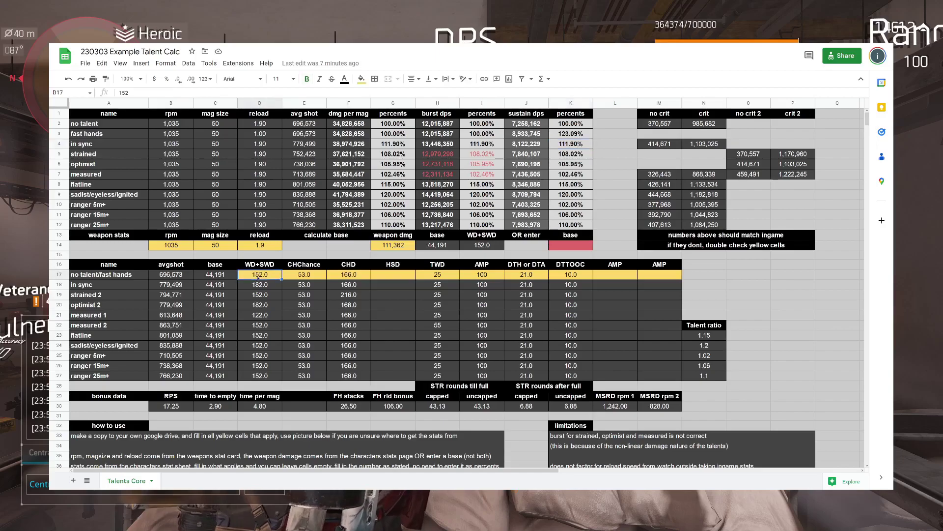
{"action": "left_click", "coordinate": [565, 154]}
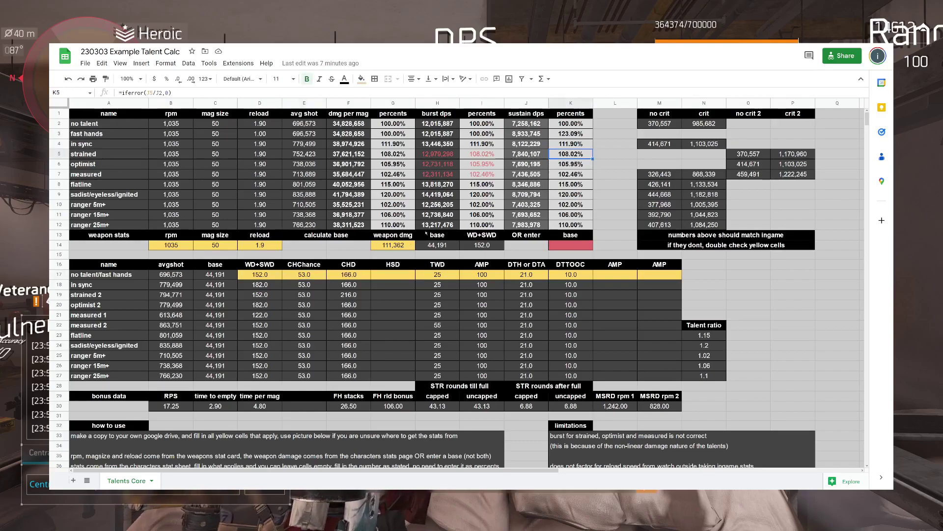
{"action": "left_click", "coordinate": [299, 276]}
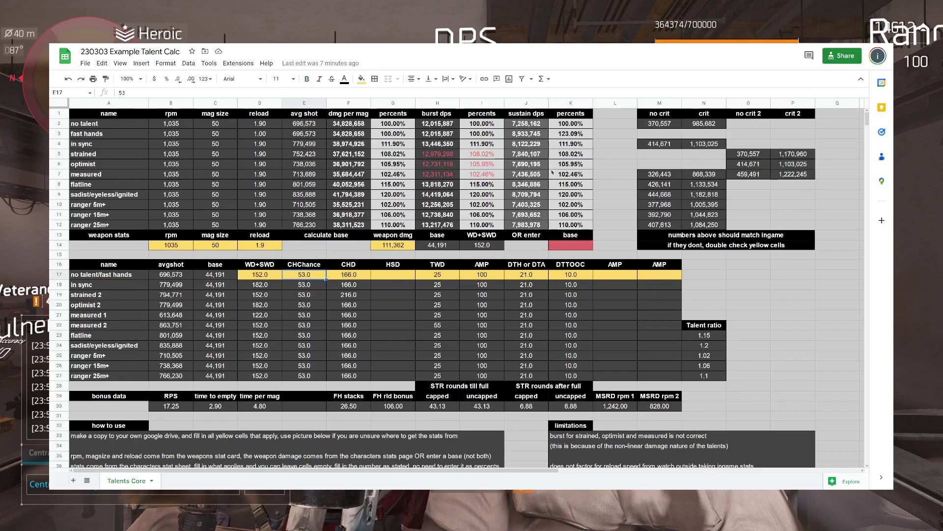
{"action": "left_click", "coordinate": [584, 154]}
{"action": "left_click", "coordinate": [581, 165]}
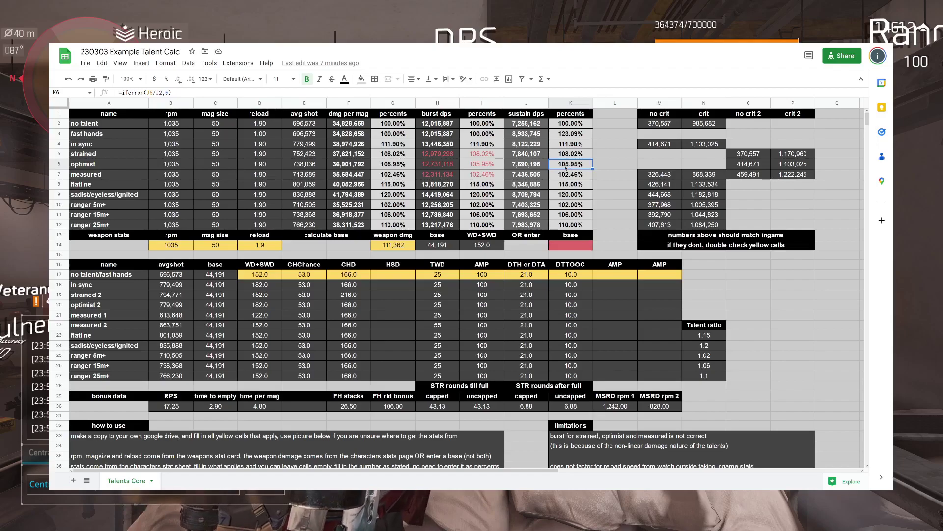
{"action": "left_click", "coordinate": [271, 278]}
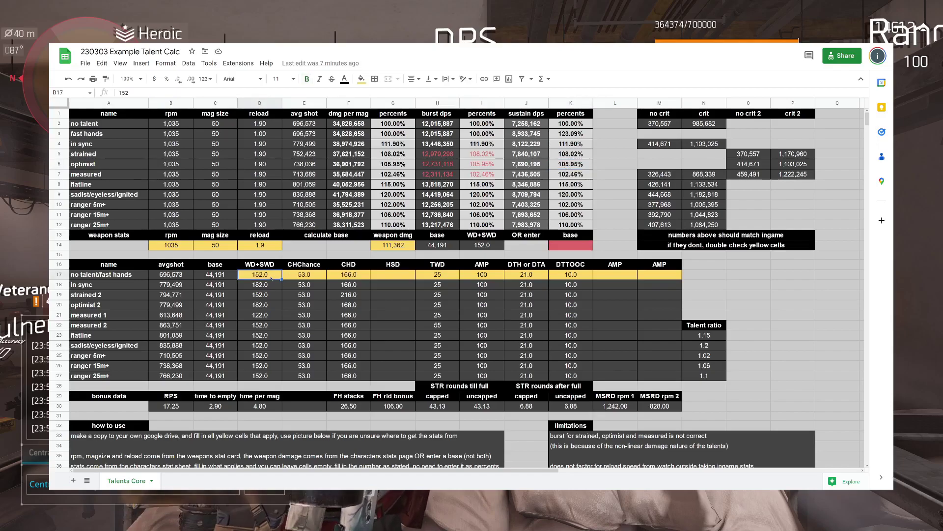
{"action": "left_click", "coordinate": [561, 165]}
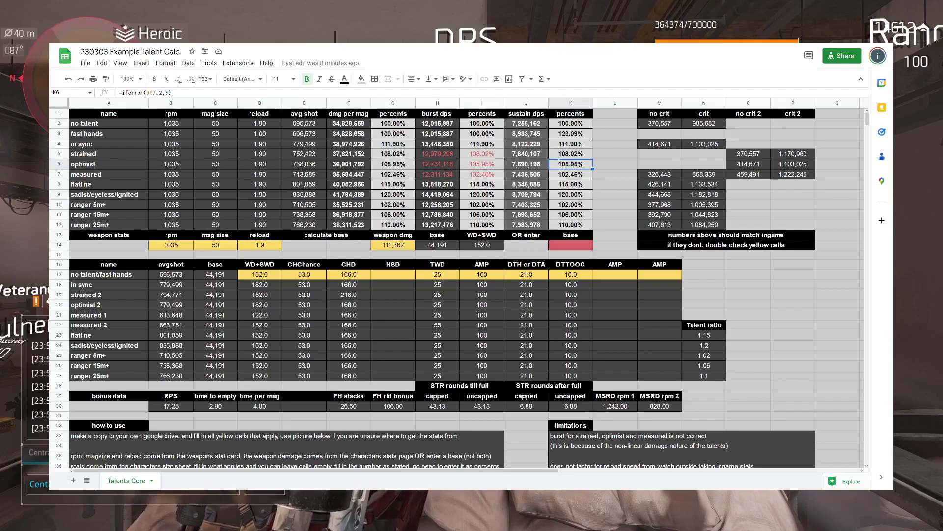
{"action": "left_click", "coordinate": [564, 154]}
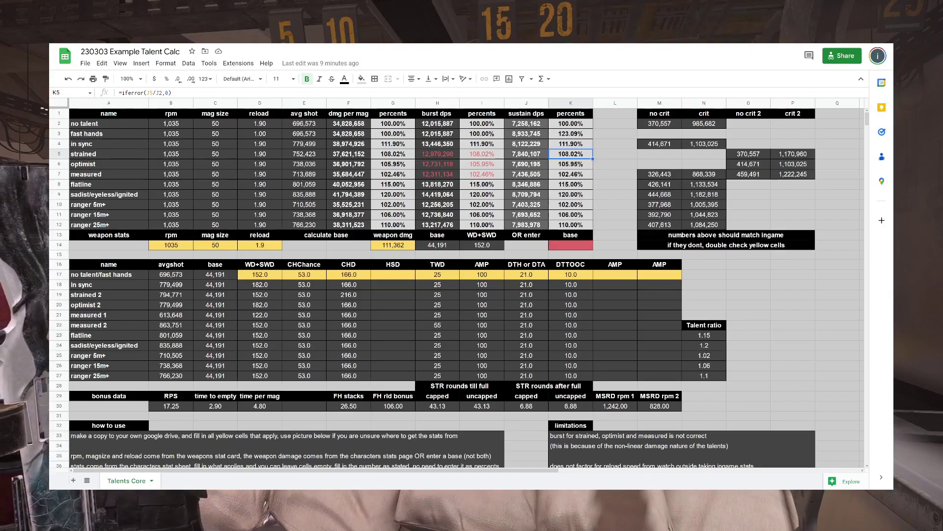
- Review the sustain DPS percents of sadist/eyeless/ignited and the ranger distance rows
{"action": "left_click", "coordinate": [111, 197]}
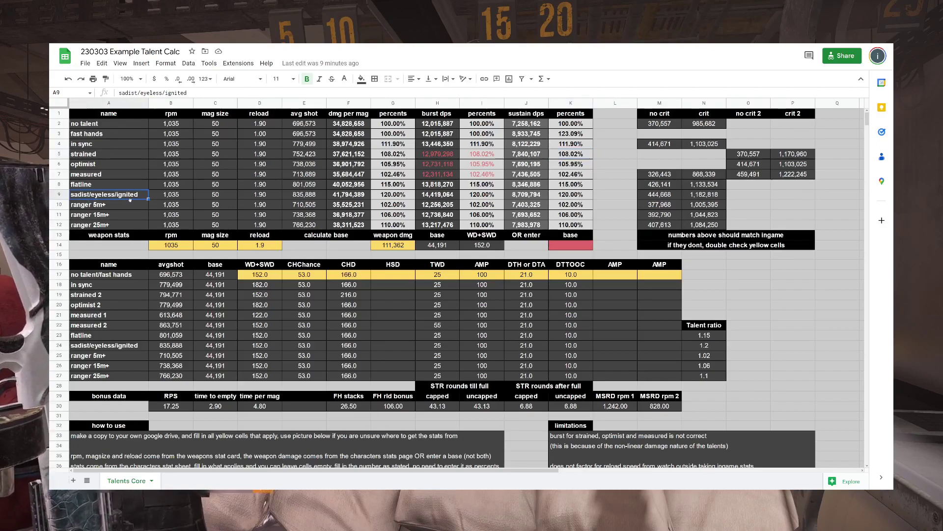
{"action": "left_click", "coordinate": [559, 193]}
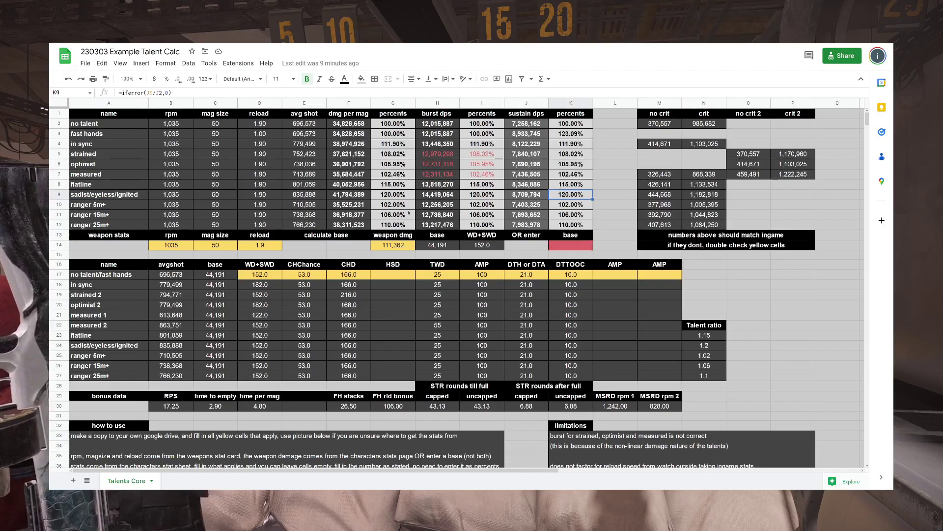
{"action": "left_click", "coordinate": [567, 207]}
{"action": "left_click", "coordinate": [563, 226]}
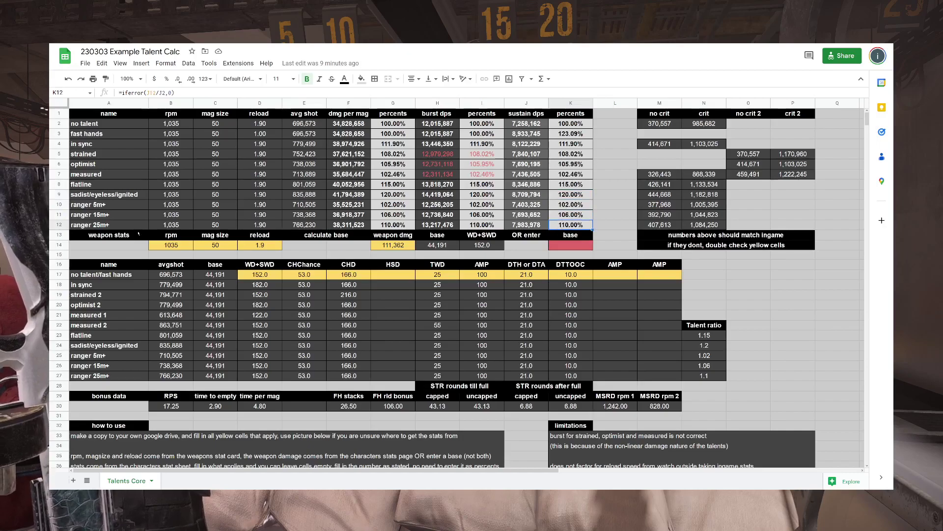
{"action": "left_click", "coordinate": [124, 214]}
{"action": "left_click", "coordinate": [117, 226]}
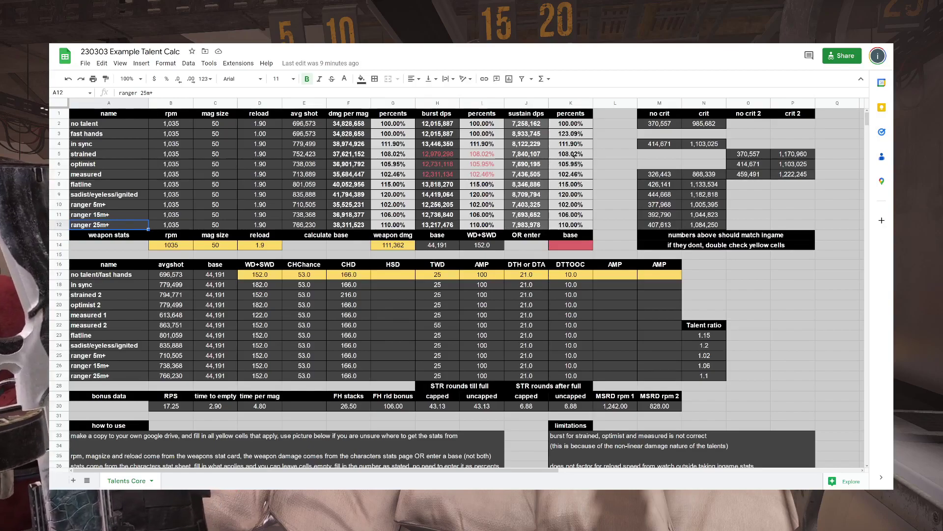
- Set the no talent/fast hands row's WD+SWD to 45
{"action": "double_click", "coordinate": [254, 274]}
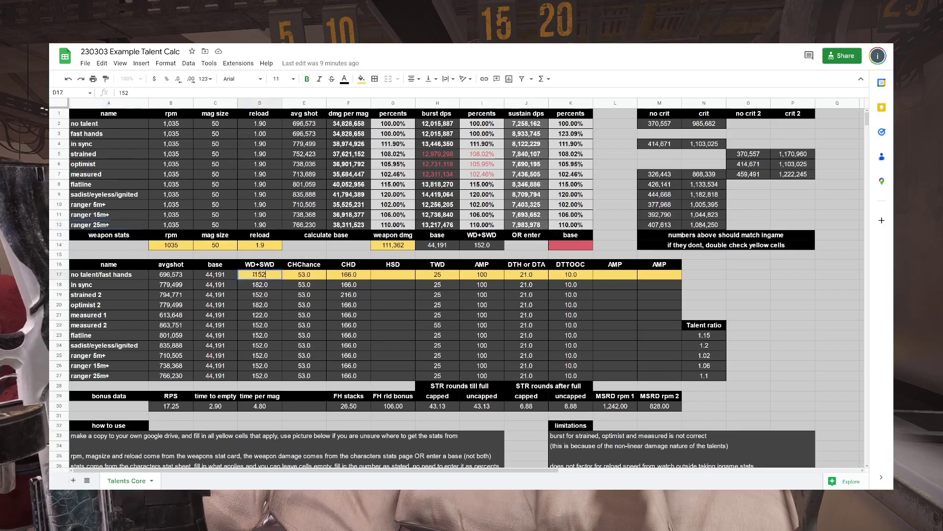
{"action": "left_click_drag", "start_coordinate": [266, 274], "coordinate": [240, 275]}
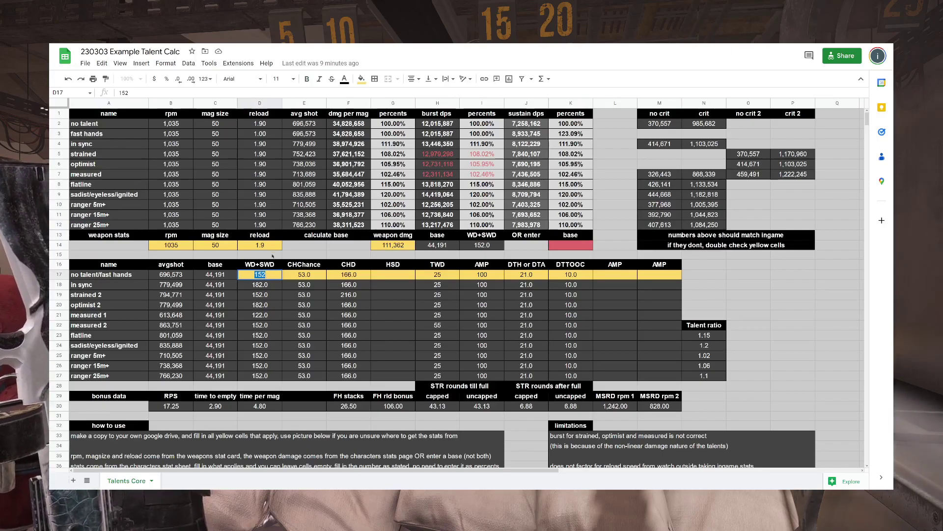
{"action": "type", "text": "45"}
{"action": "key", "text": "Return"}
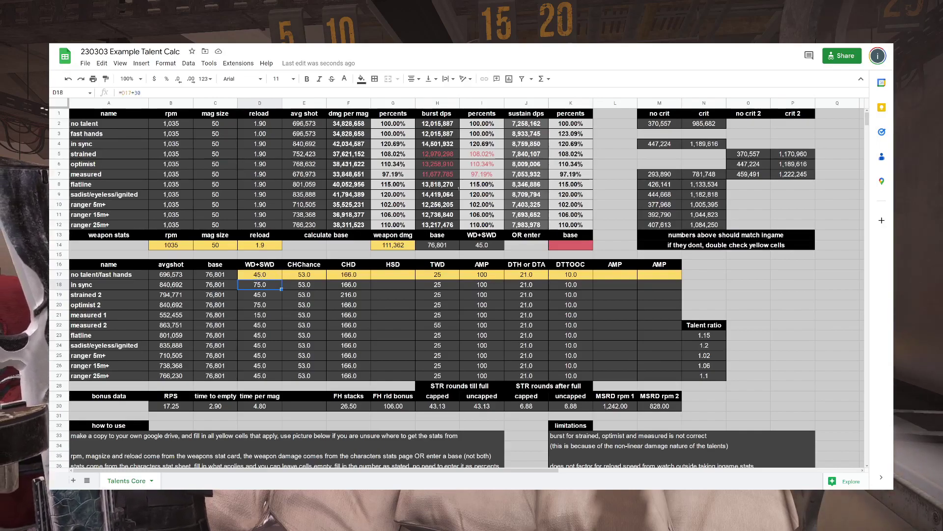
- Compare the sustain DPS percents of the optimist, strained and in sync talents
{"action": "left_click", "coordinate": [578, 166]}
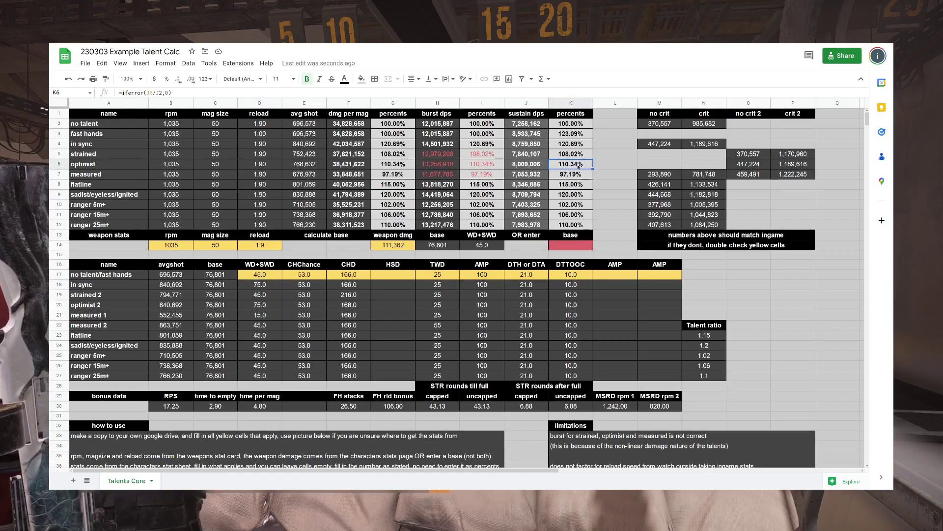
{"action": "left_click", "coordinate": [582, 155]}
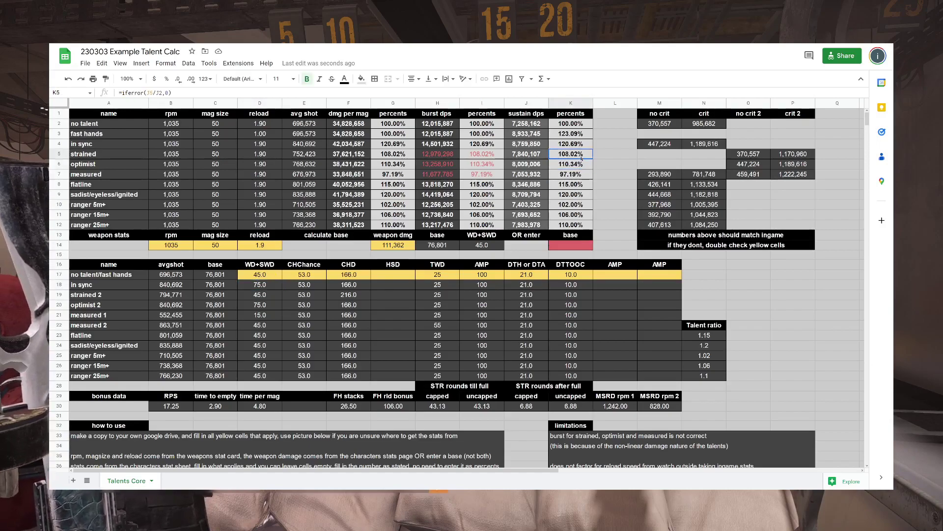
{"action": "left_click", "coordinate": [581, 165]}
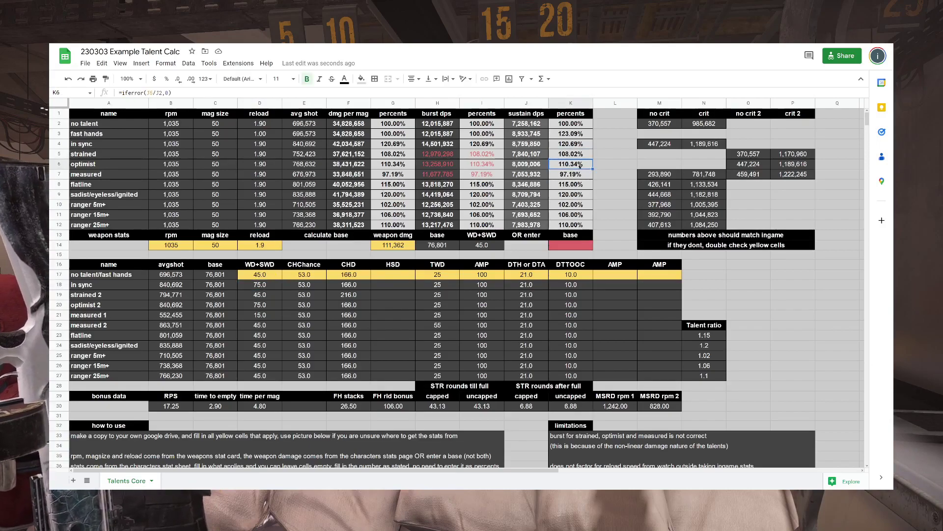
{"action": "left_click", "coordinate": [573, 156]}
{"action": "left_click", "coordinate": [572, 166]}
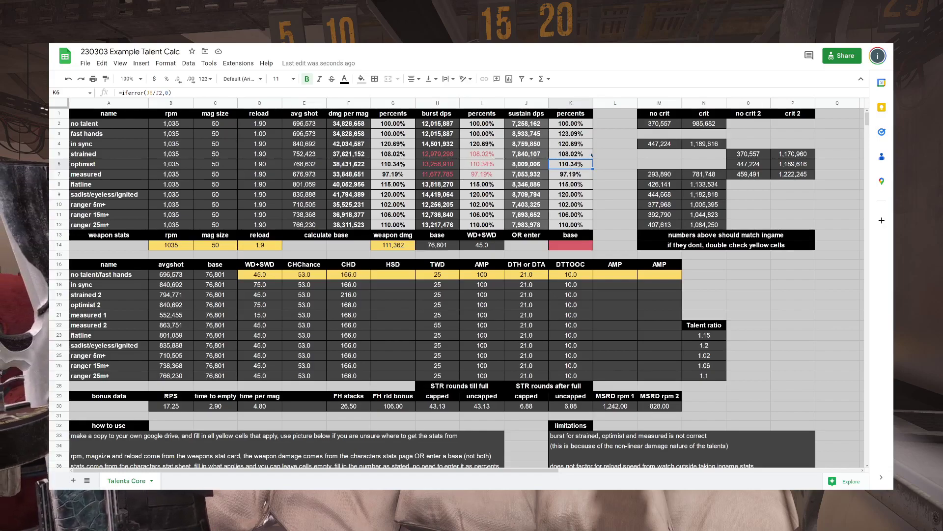
{"action": "left_click", "coordinate": [569, 146]}
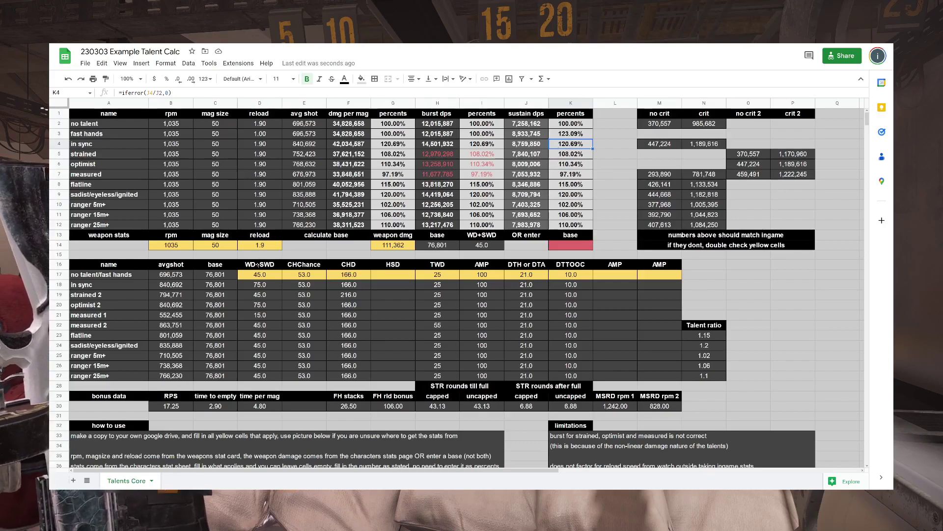
- Undo the last WD+SWD change in the no talent/fast hands row
{"action": "left_click", "coordinate": [255, 278]}
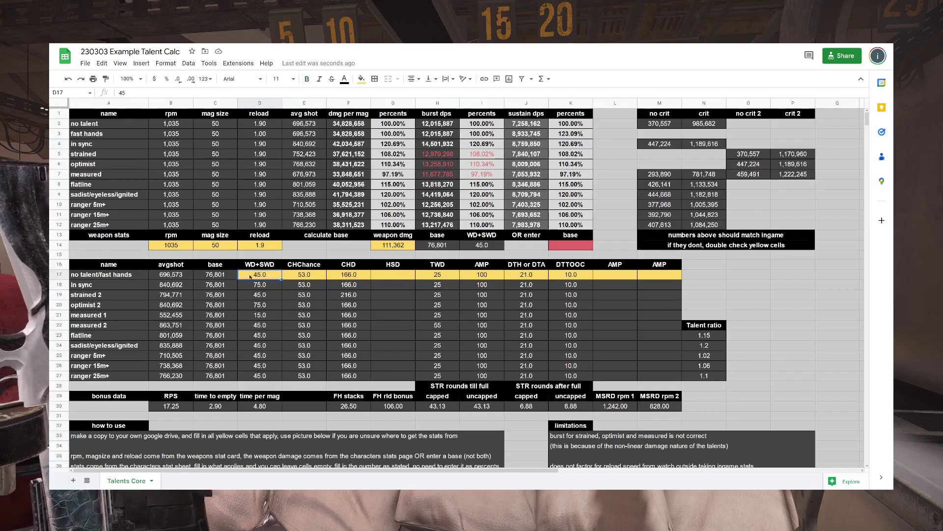
{"action": "left_click", "coordinate": [68, 78]}
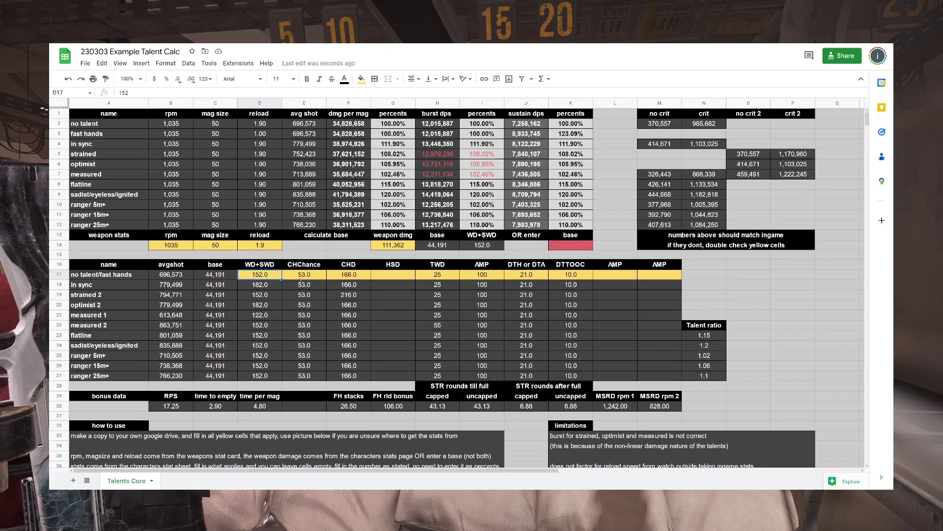
- Set the no talent/fast hands row's TWD to 0 and check the measured talent's sustain DPS percent
{"action": "left_click", "coordinate": [434, 277]}
{"action": "type", "text": "0"}
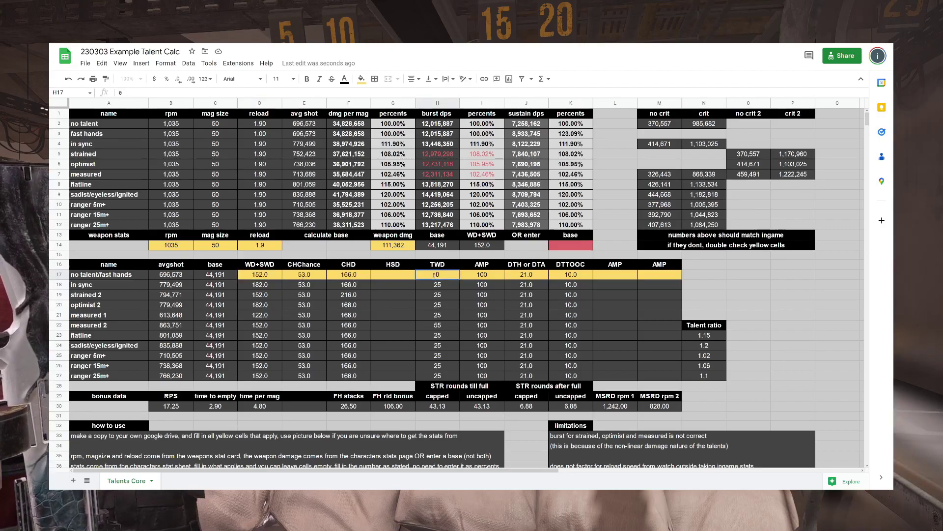
{"action": "key", "text": "Return"}
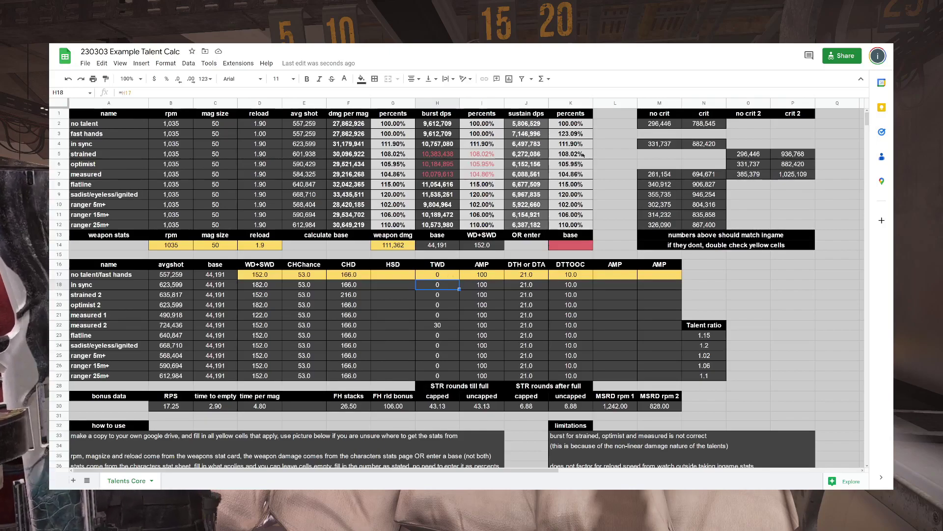
{"action": "left_click", "coordinate": [580, 176]}
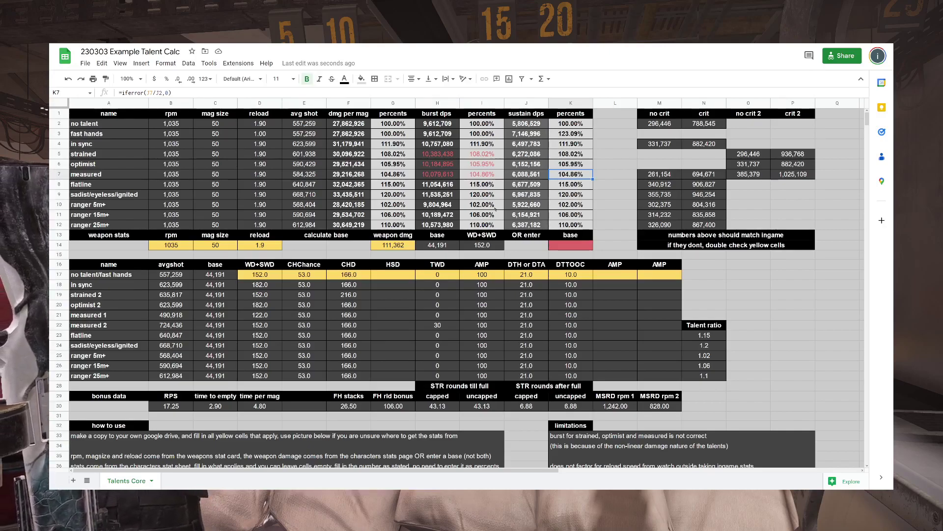
- Set the no talent/fast hands row's TWD back to 25
{"action": "left_click", "coordinate": [437, 276]}
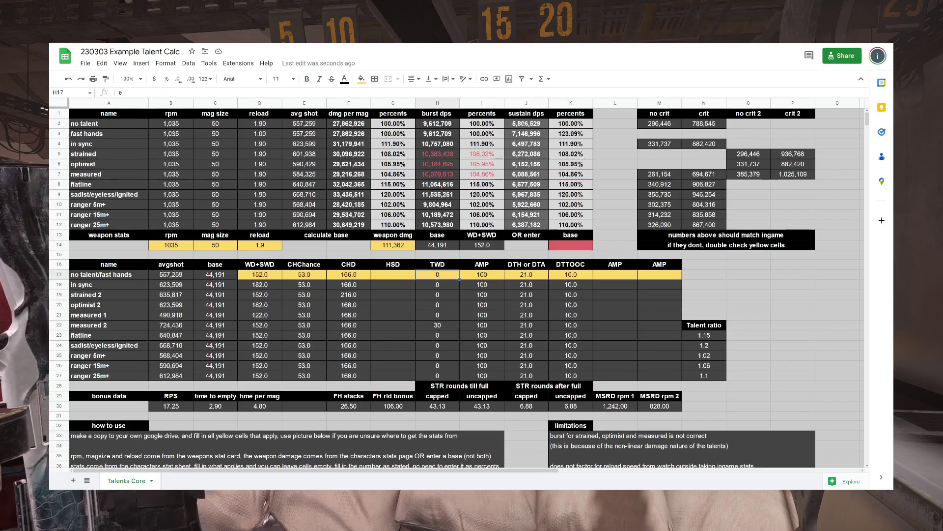
{"action": "type", "text": "25"}
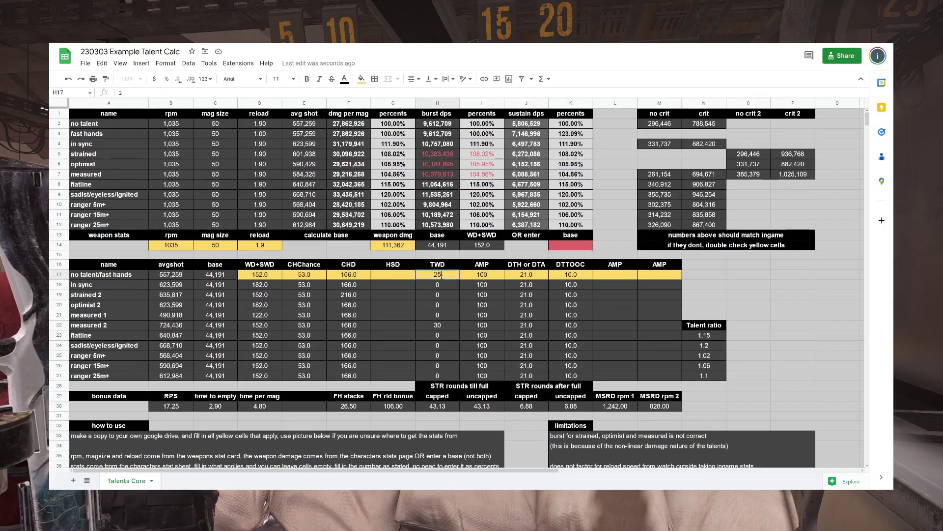
{"action": "key", "text": "Return"}
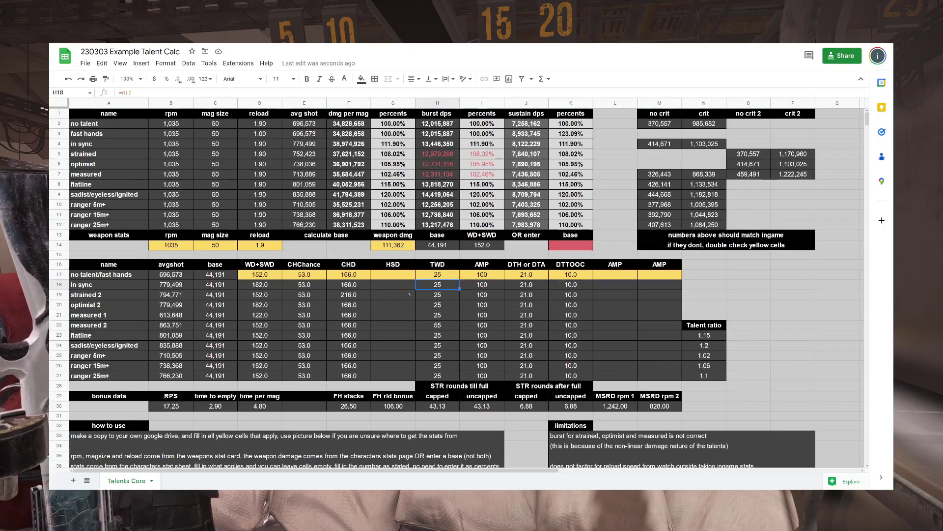
- Look over the how to use notes and the stat source picture below the tables, and return to the TWD input
{"action": "scroll", "coordinate": [409, 294], "scroll_direction": "down", "scroll_amount": 8}
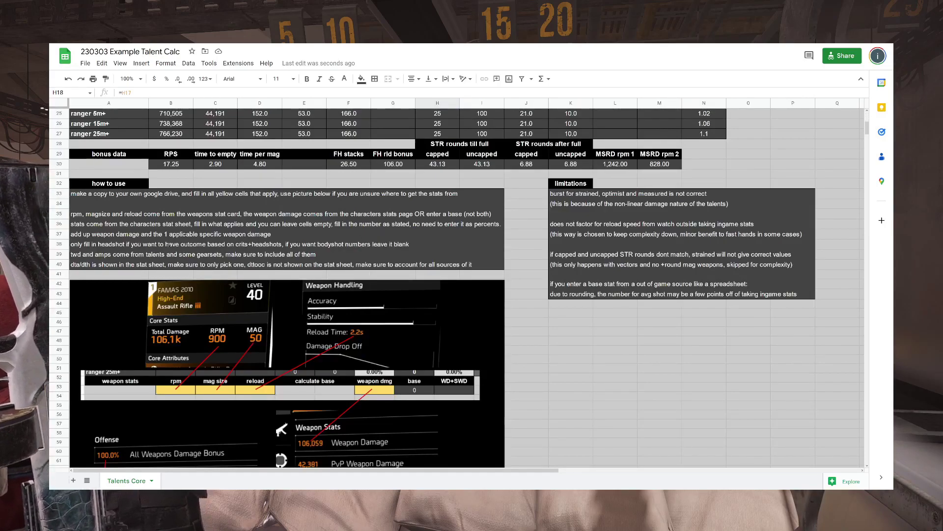
{"action": "scroll", "coordinate": [168, 245], "scroll_direction": "down", "scroll_amount": 6}
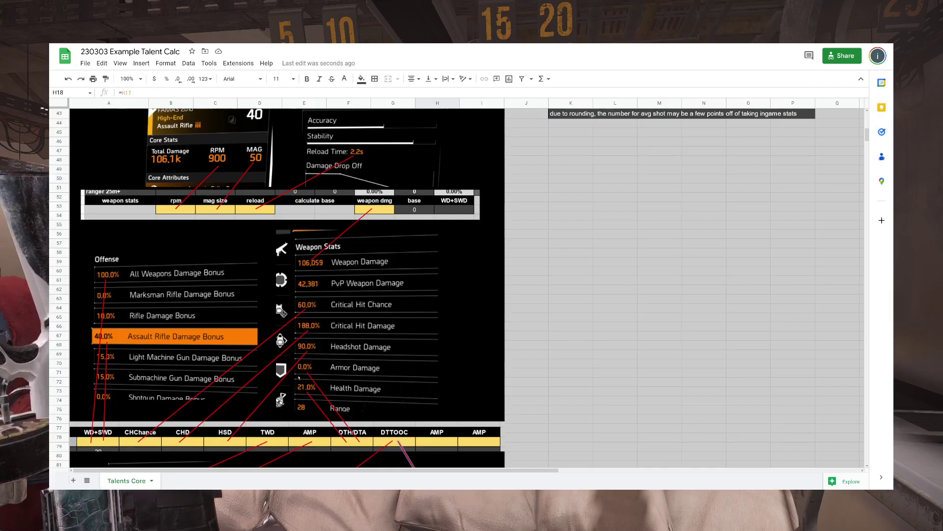
{"action": "scroll", "coordinate": [299, 378], "scroll_direction": "up", "scroll_amount": 14}
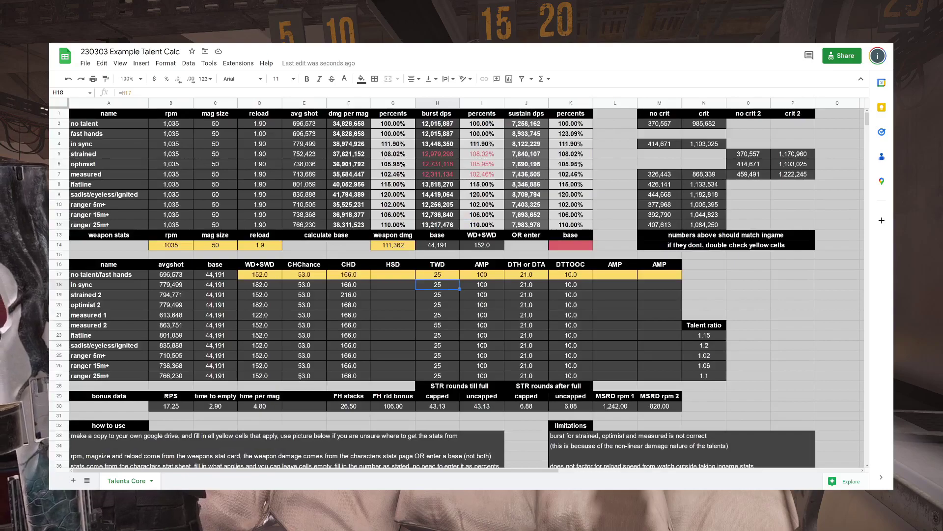
{"action": "left_click", "coordinate": [431, 279]}
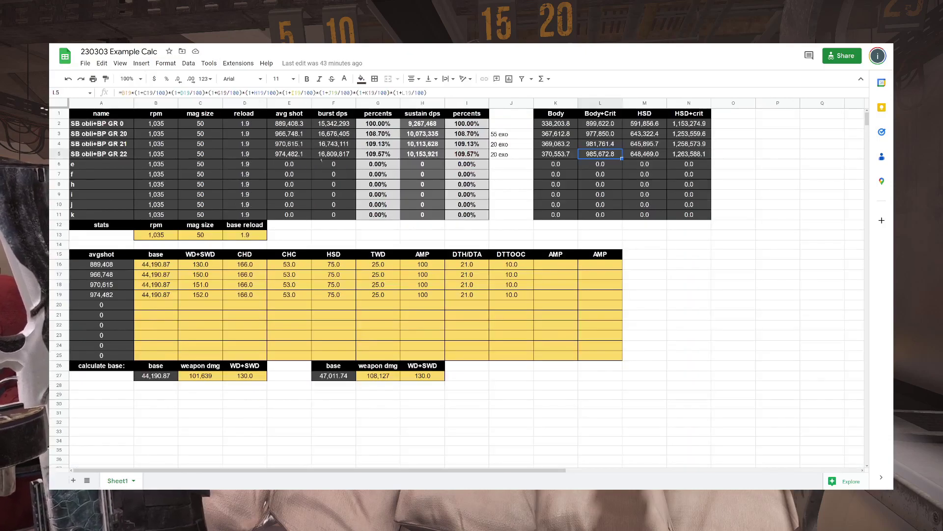
- Check the sustain DPS percents of the SB obli+BP GR 21 and GR 22 rows in the 230303 Example Calc spreadsheet
{"action": "left_click", "coordinate": [469, 146]}
{"action": "left_click", "coordinate": [472, 154]}
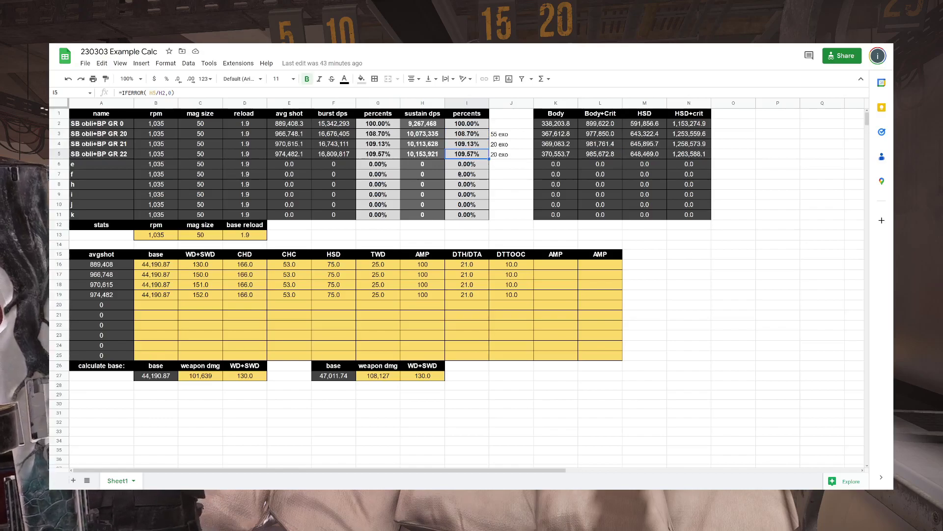